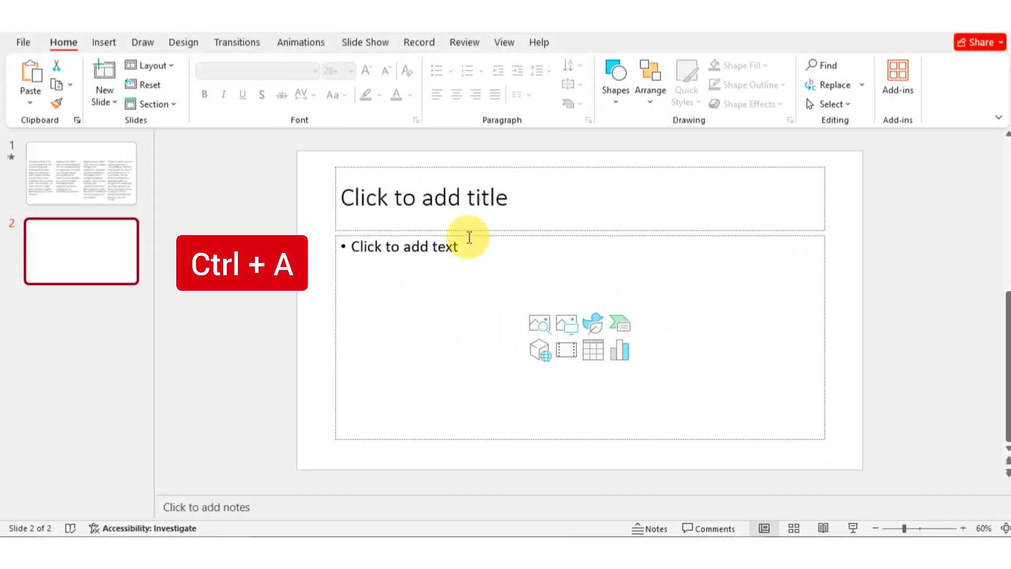
Delete all placeholders from slide 2 and show the ruler and guides.
left_click(314, 296)
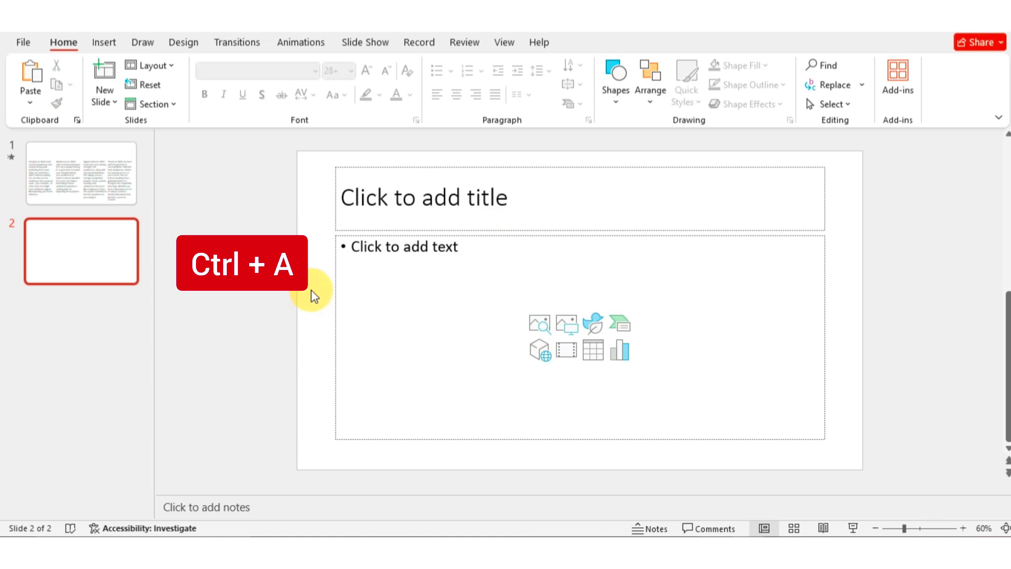
key("ctrl+a")
key("Delete")
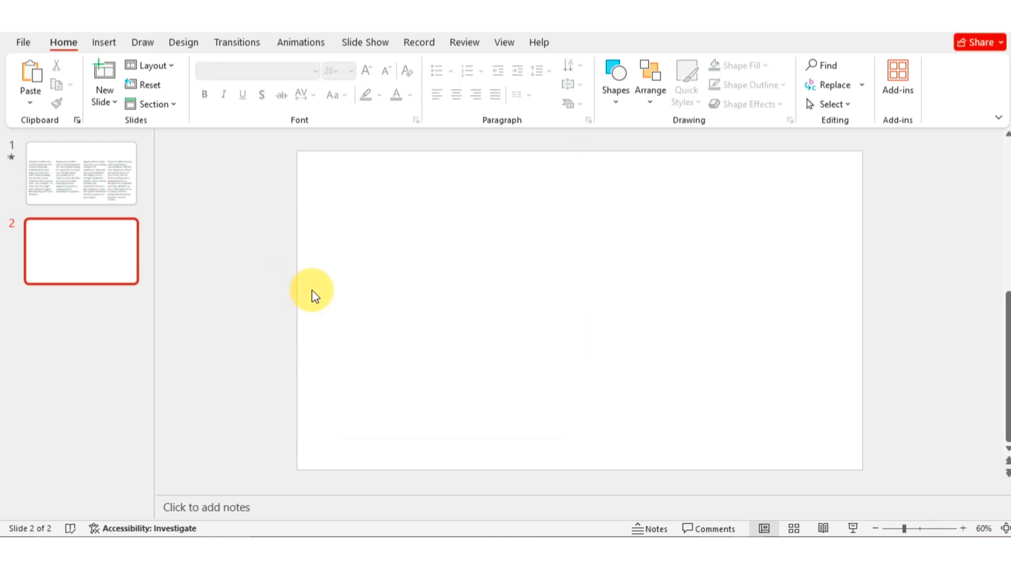
left_click(505, 44)
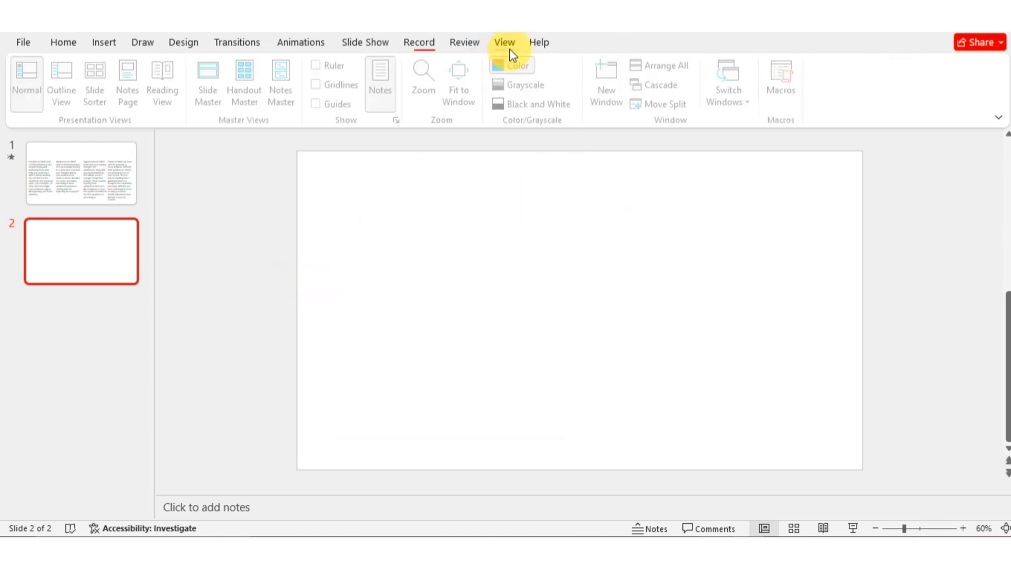
left_click(322, 68)
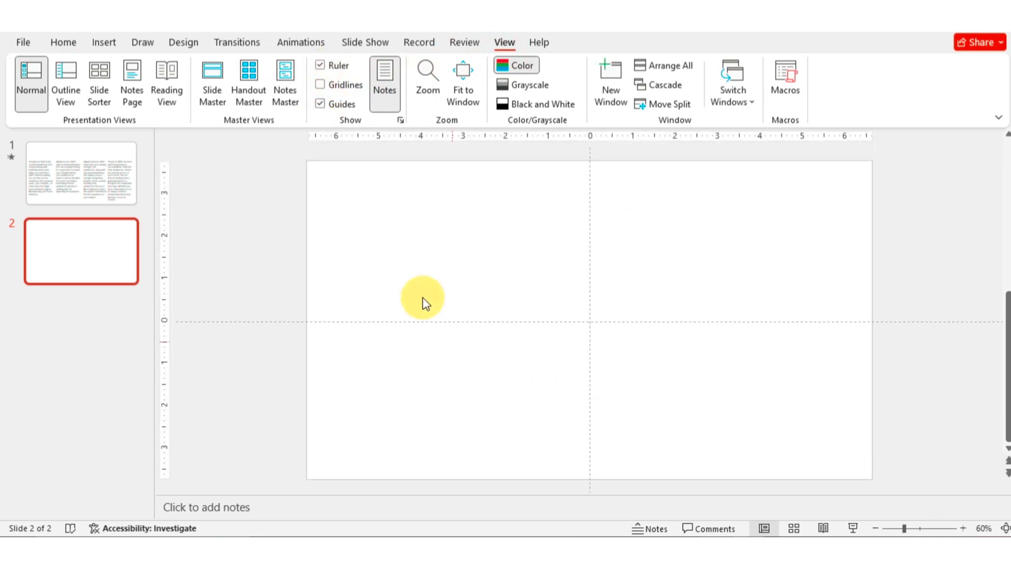
Draw a full-height rectangle about 1.86" wide along the slide's left edge and remove its outline.
left_click(100, 47)
left_click(254, 71)
left_click(301, 141)
mouse_move(309, 162)
left_mouse_down()
mouse_move(334, 163)
mouse_move(384, 214)
mouse_move(393, 278)
mouse_move(385, 480)
left_mouse_up()
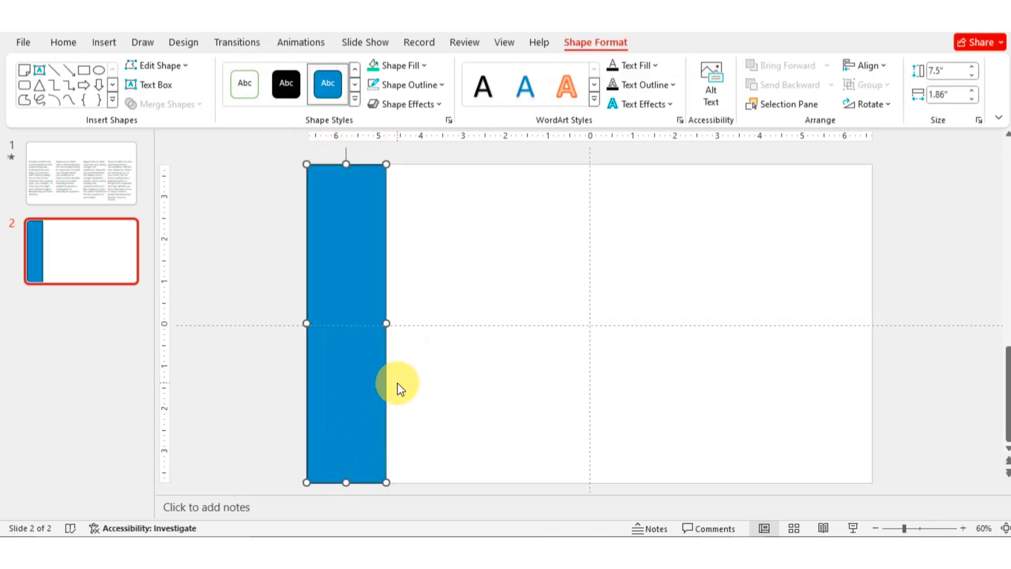
left_click(441, 86)
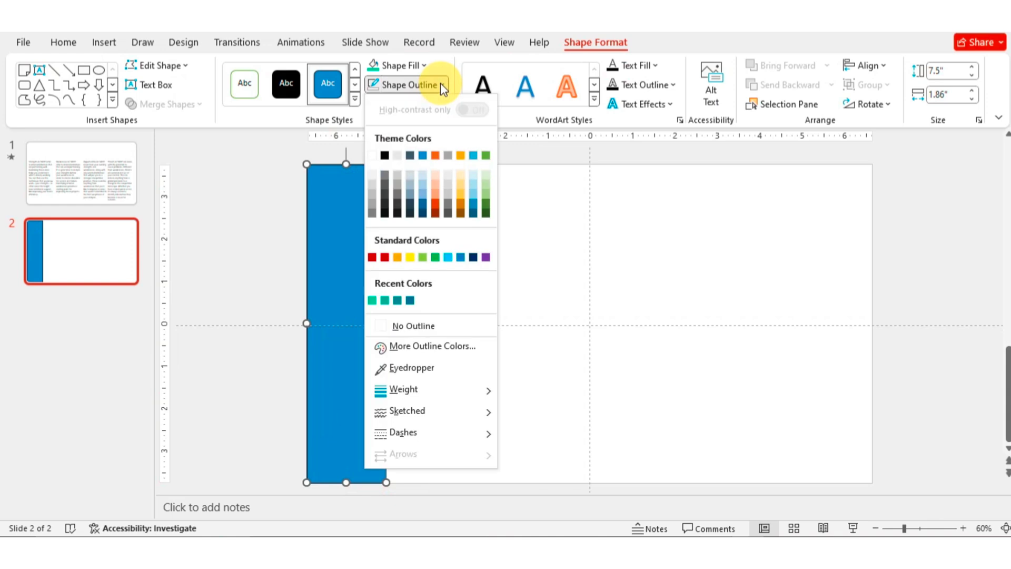
left_click(399, 327)
left_click(368, 321)
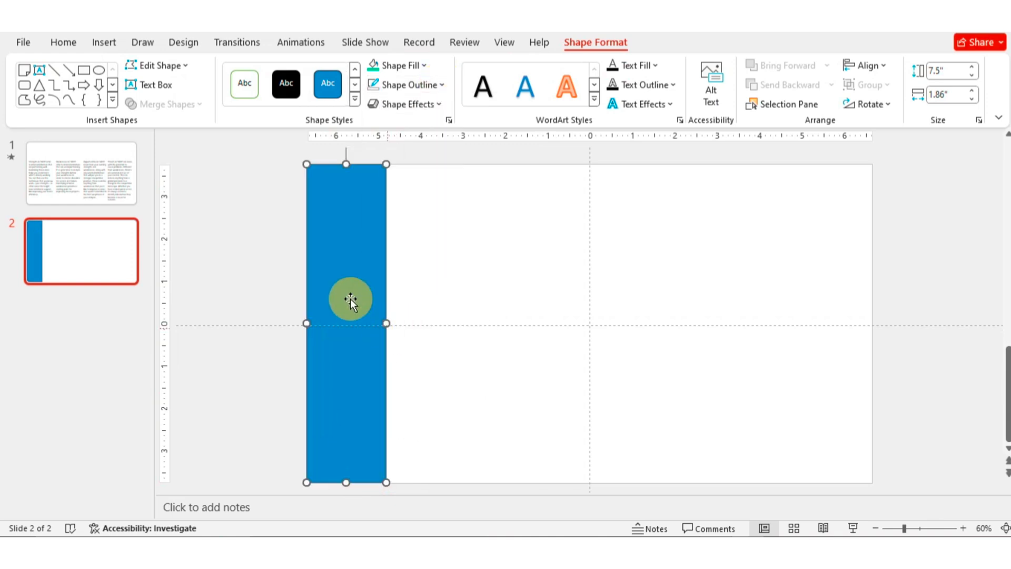
Duplicate the rectangle three times, placing the copies edge to edge to make four adjacent full-height columns.
key("ctrl+d")
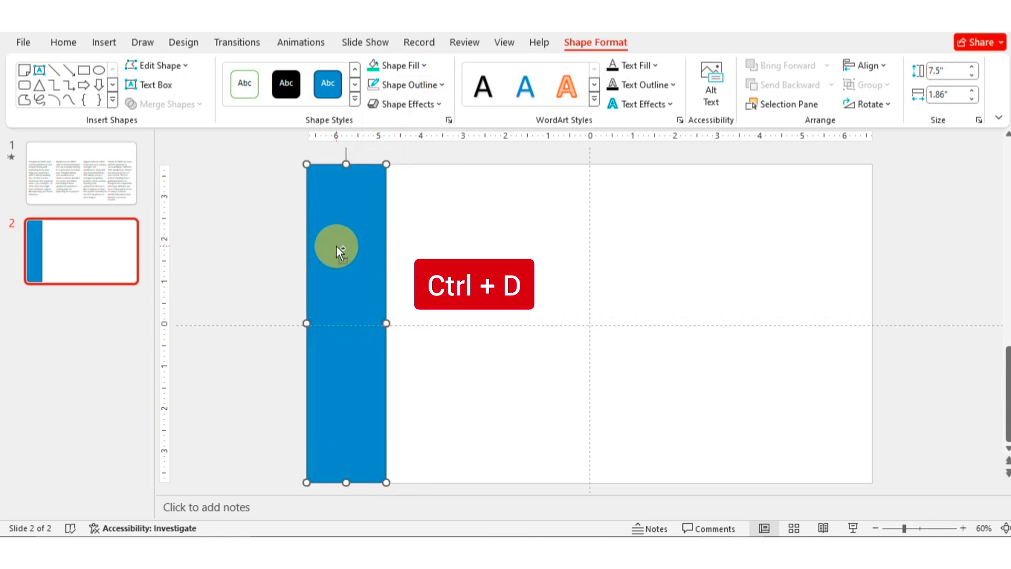
left_click_drag(336, 245, 408, 236)
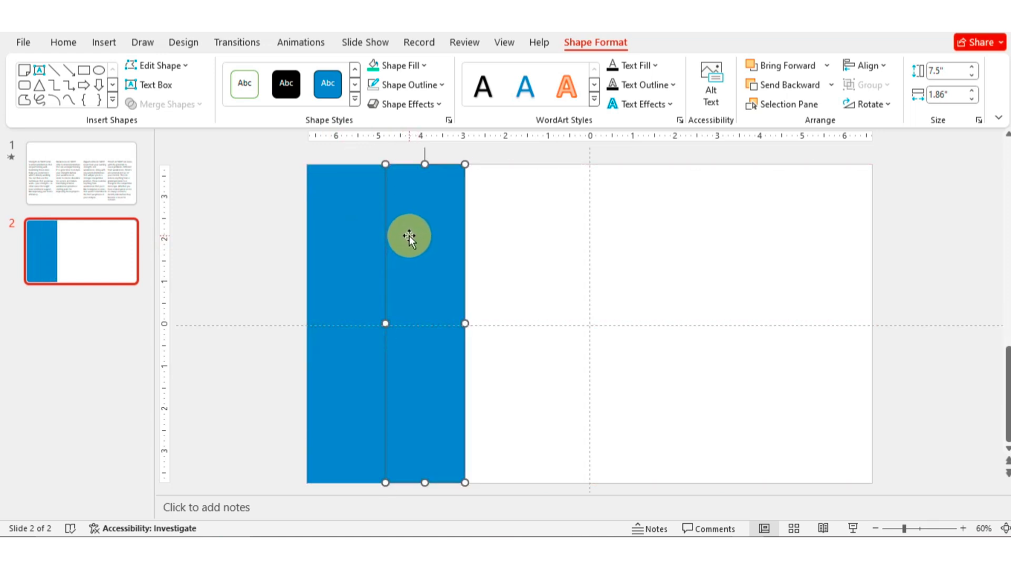
key("ctrl+d")
key("ctrl+d")
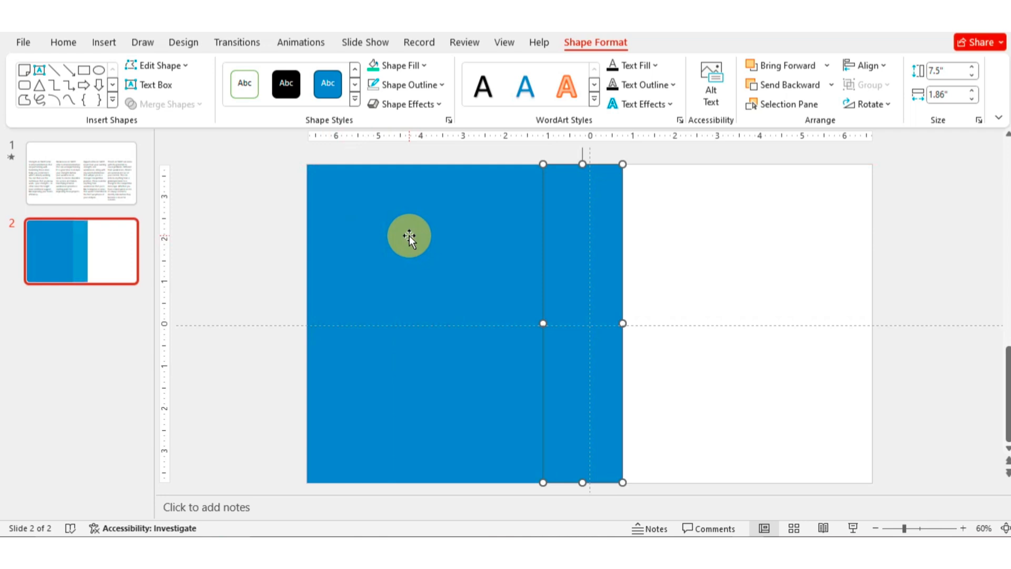
Group the four rectangles and widen the group to 13.33" so that it spans the whole slide.
left_click(330, 261)
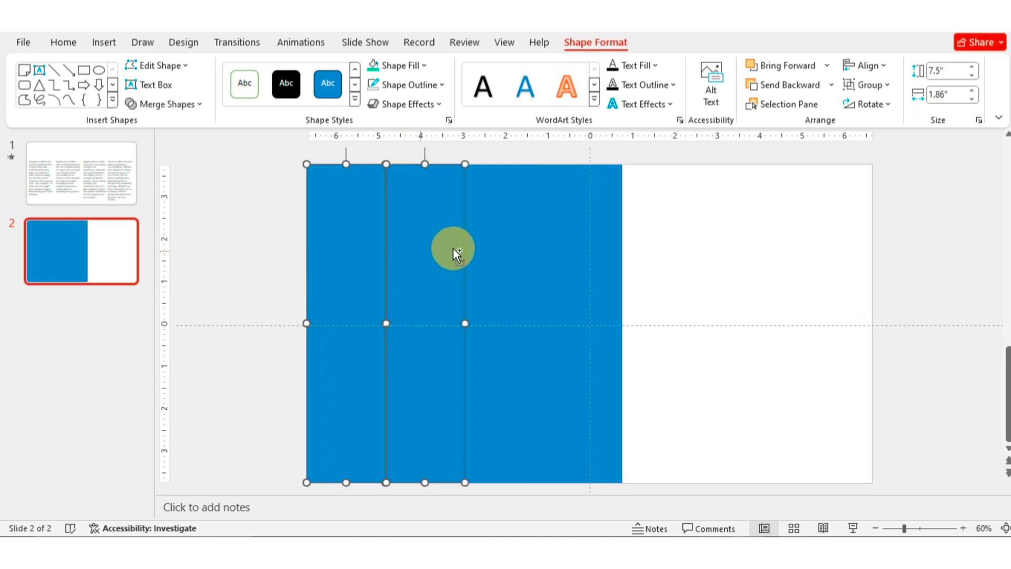
left_click(573, 258, "shift")
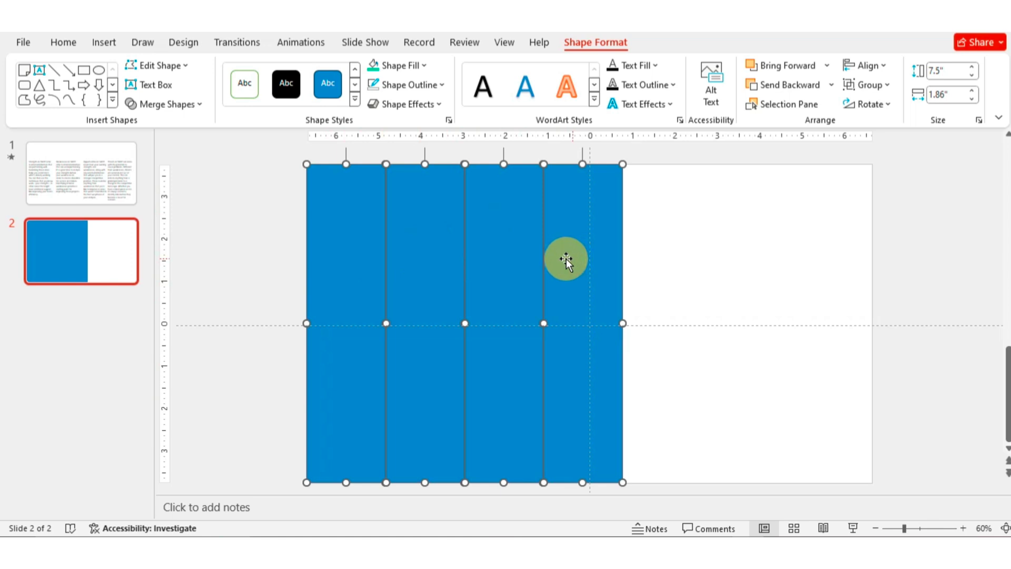
left_click(883, 86)
left_click(877, 107)
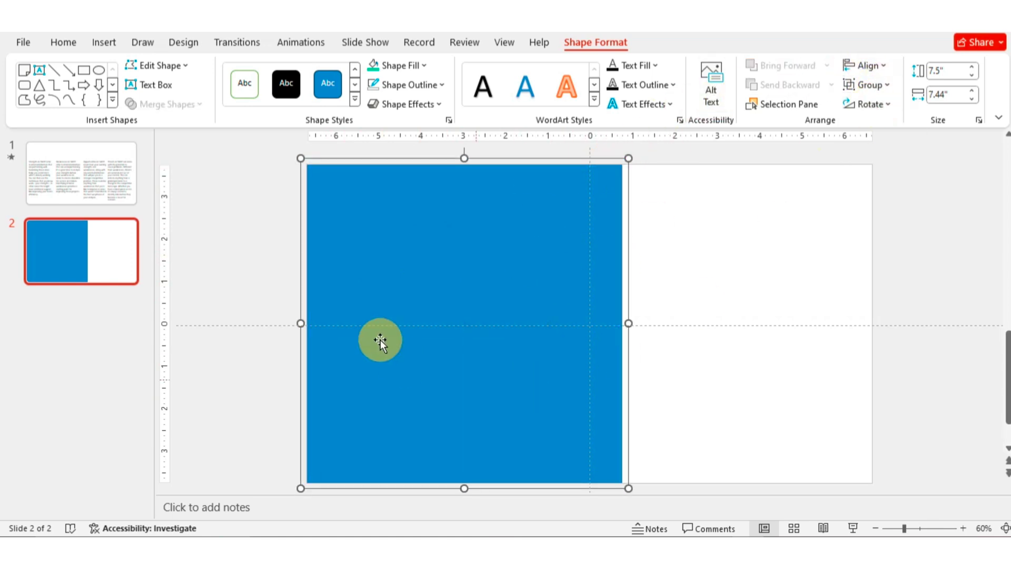
left_click_drag(629, 323, 872, 353)
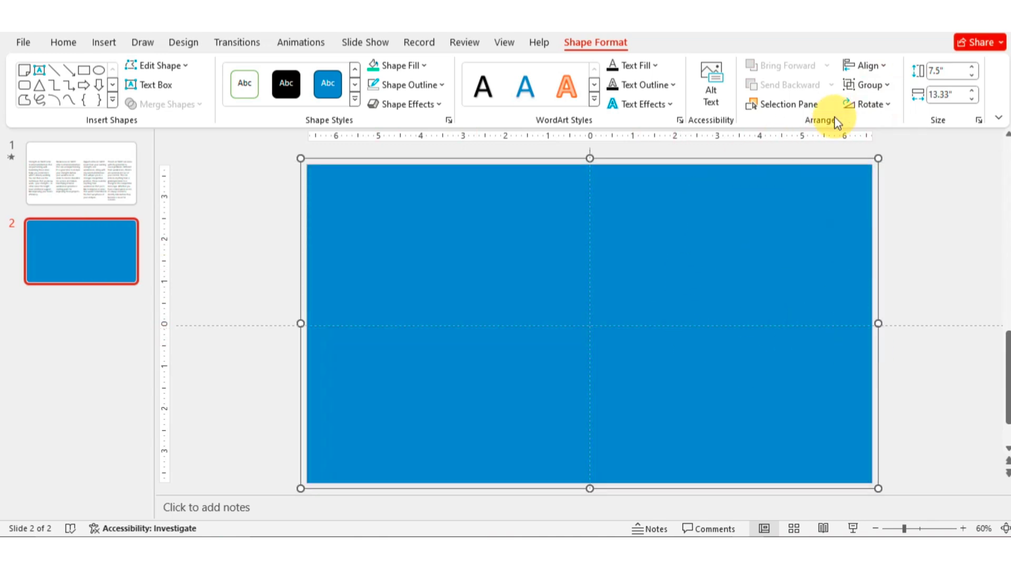
Ungroup the widened rectangles and select only the leftmost column.
left_click(849, 85)
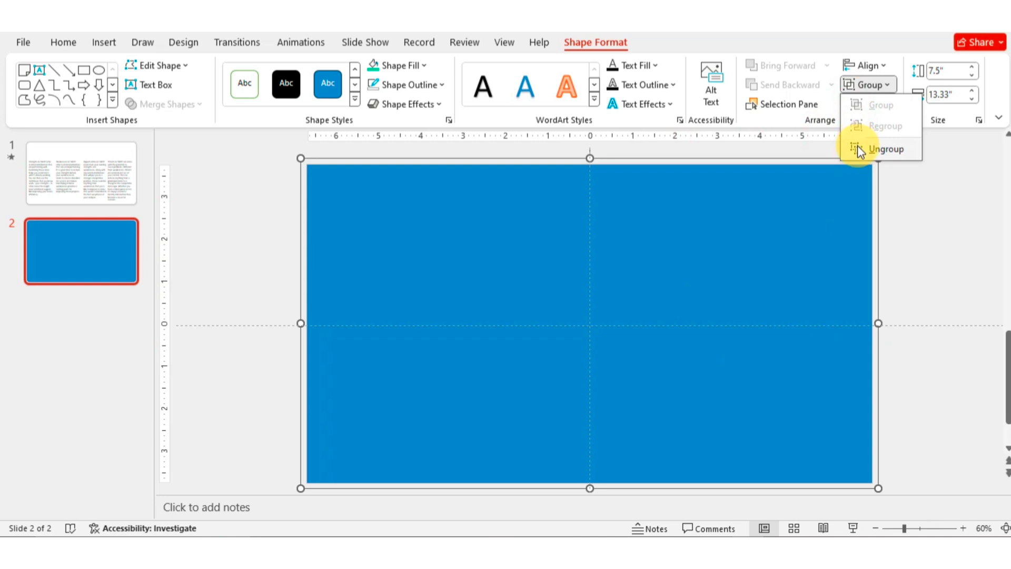
left_click(858, 149)
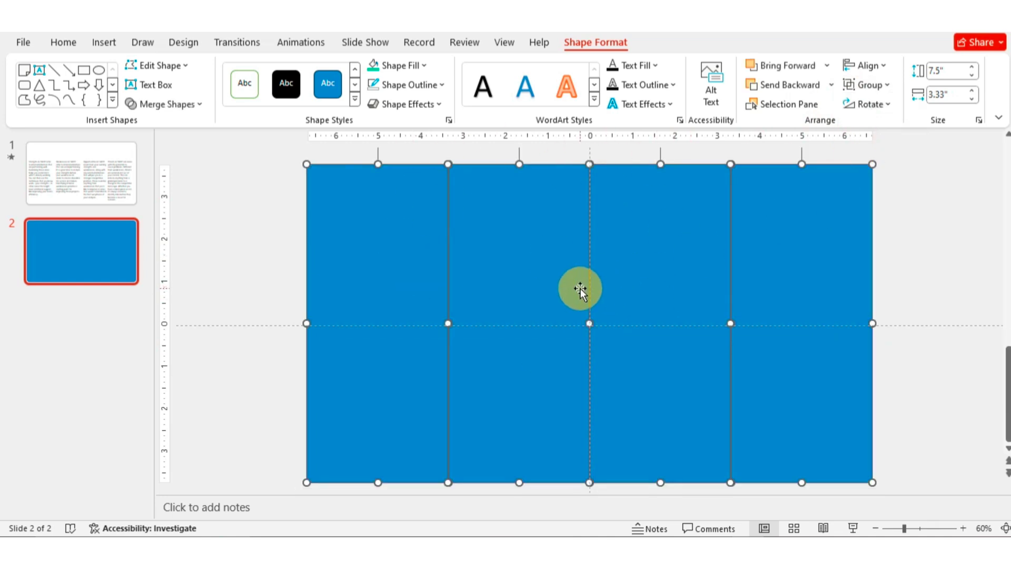
left_click(293, 270)
left_click(365, 270)
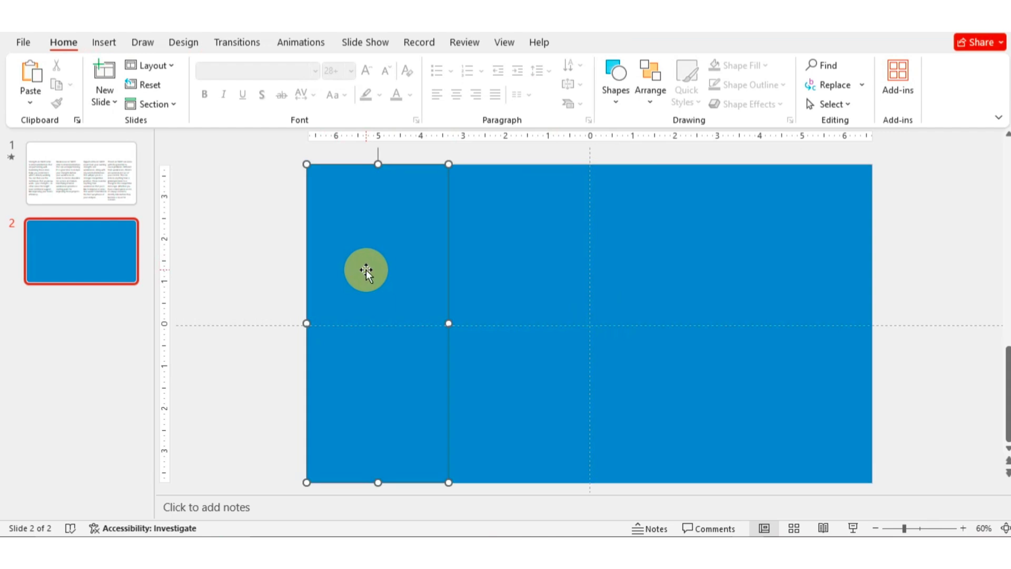
Switch to Chrome, search for coolors.co, open the Coolors website and dismiss its affiliate pop-up.
left_click(705, 547)
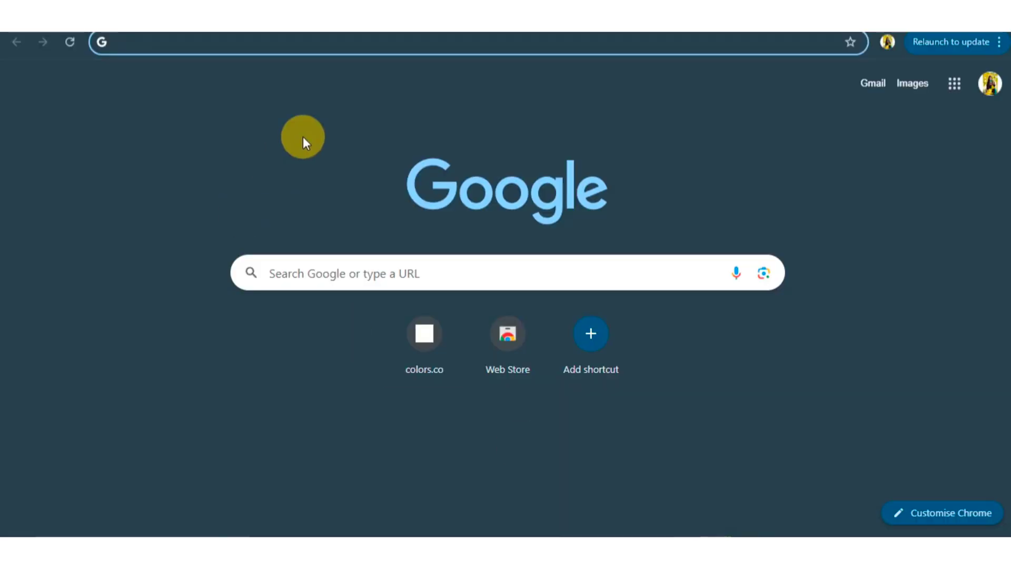
left_click(292, 43)
type("coo")
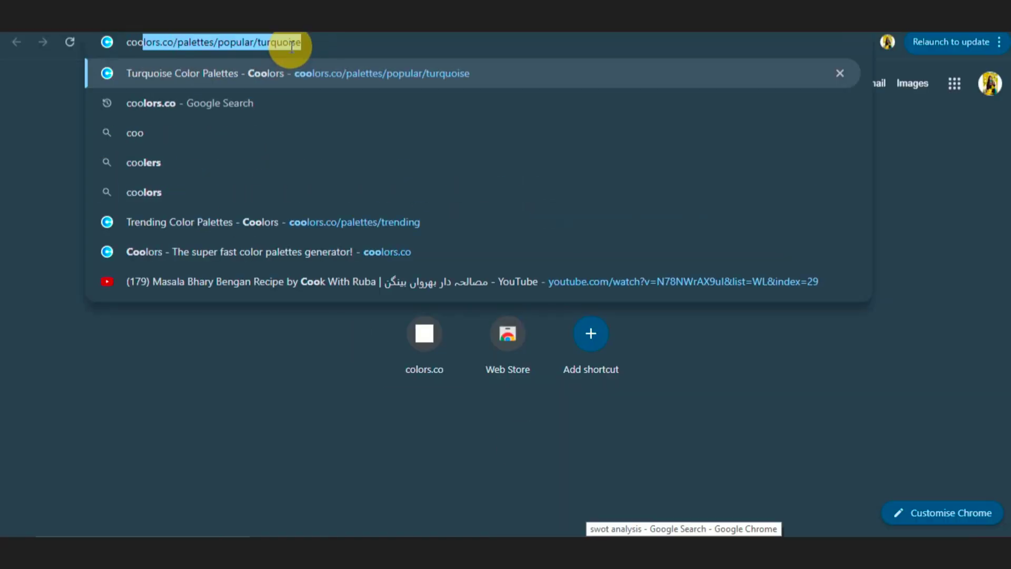
left_click(236, 101)
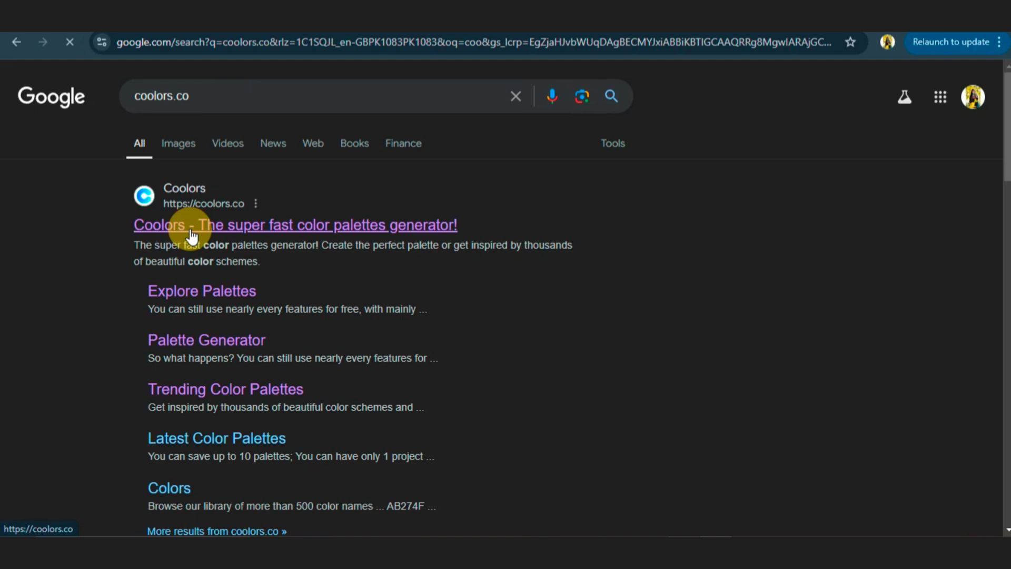
left_click(190, 230)
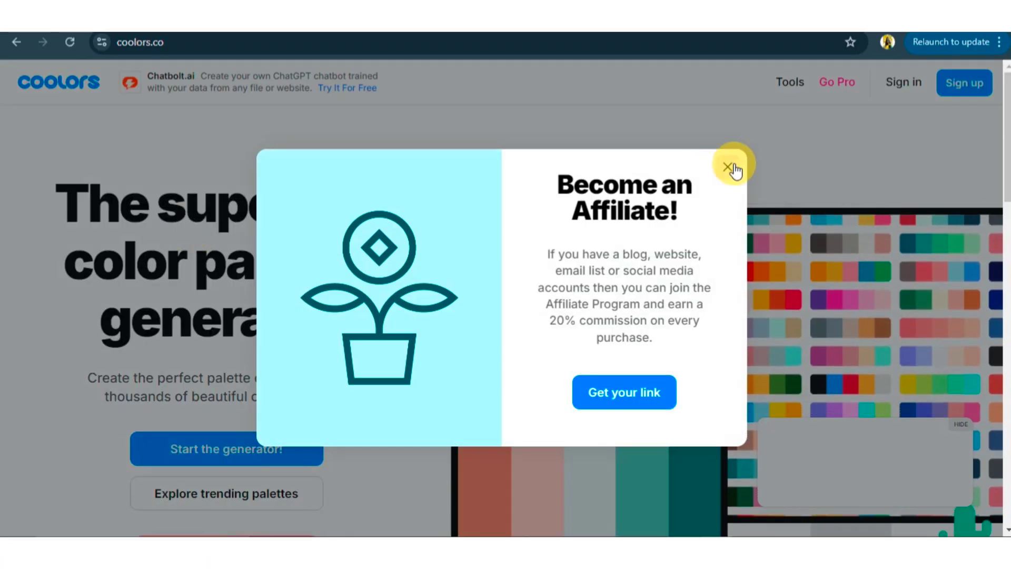
left_click(727, 165)
Open the trending palettes on Coolors and filter them by the color Turquoise.
left_click(299, 493)
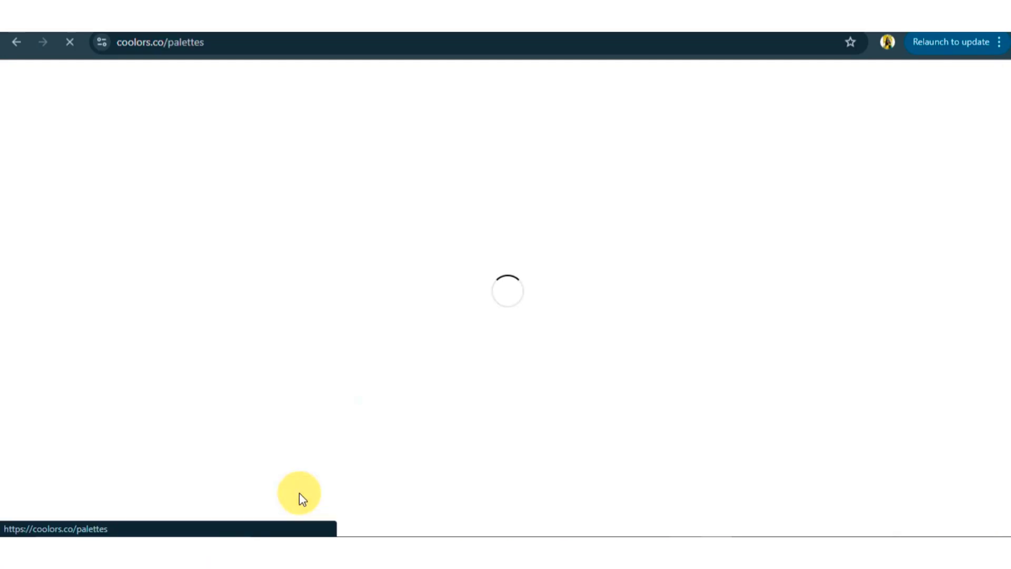
left_click(206, 124)
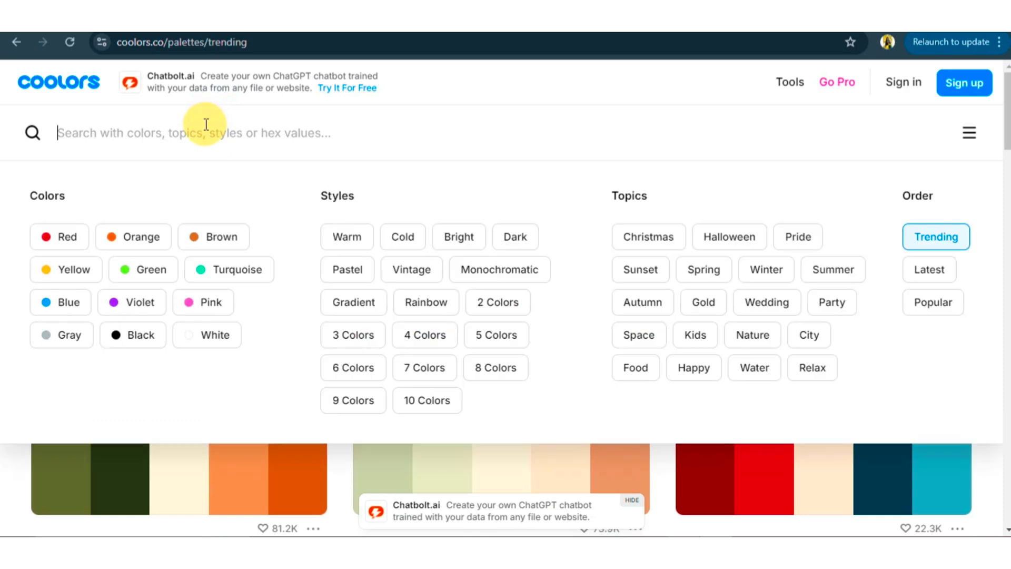
left_click(227, 267)
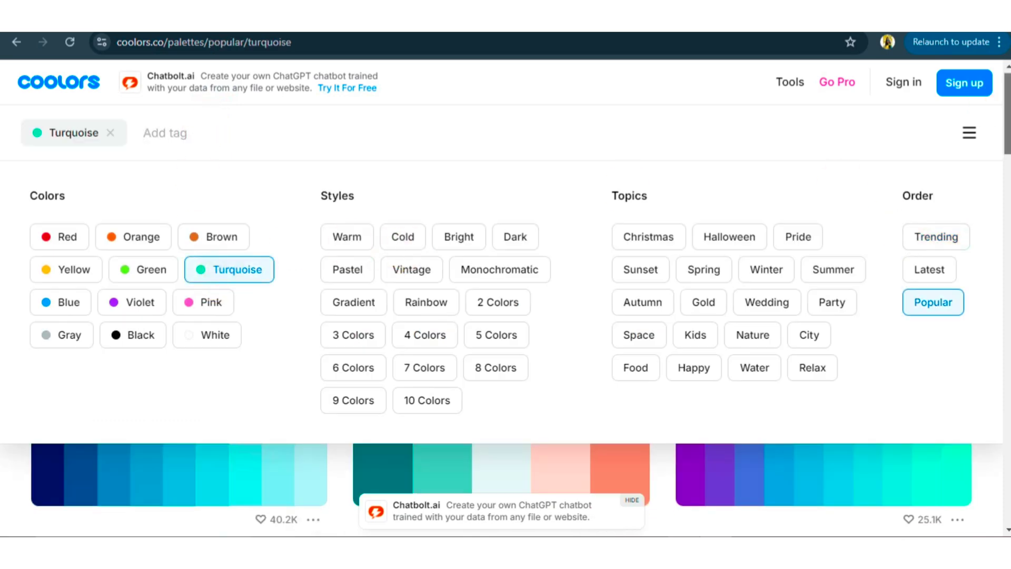
left_click(969, 132)
Snip the four-color blue-to-green palette and paste it into the PowerPoint slide, placing it just outside the slide's left edge.
left_click_drag(1007, 116, 1004, 487)
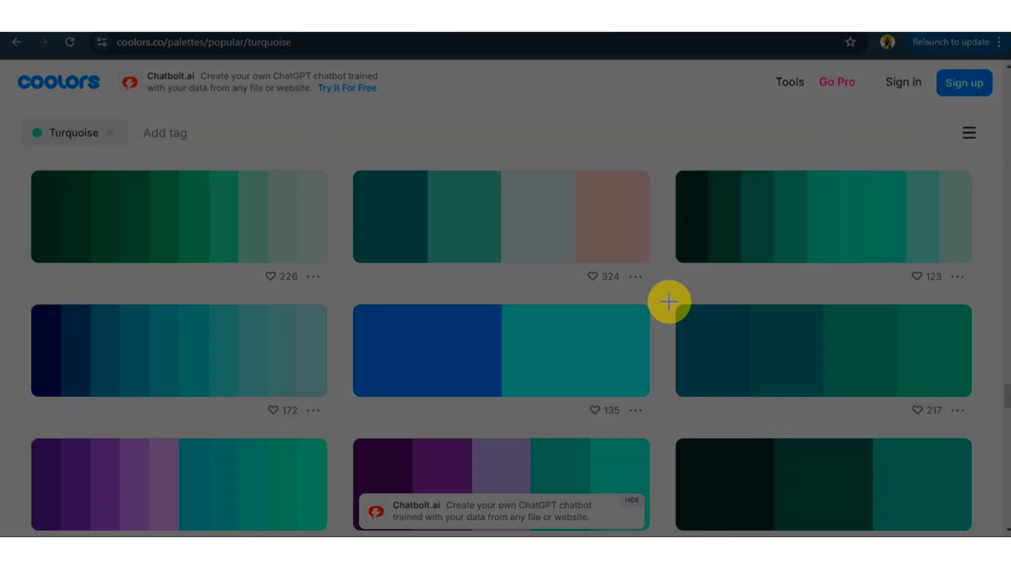
mouse_move(673, 301)
left_mouse_down()
mouse_move(753, 305)
mouse_move(975, 403)
left_mouse_up()
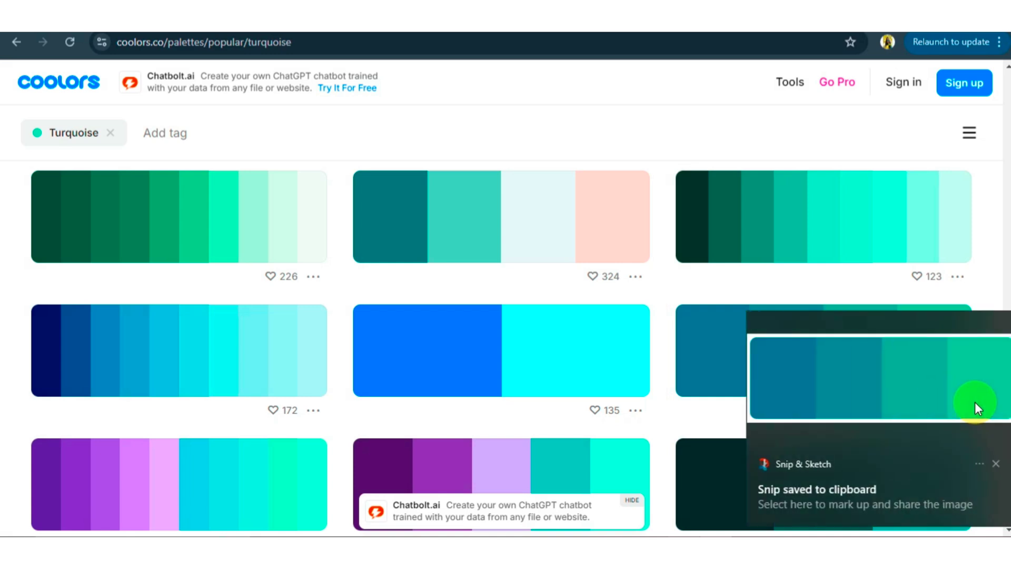
left_click(885, 393)
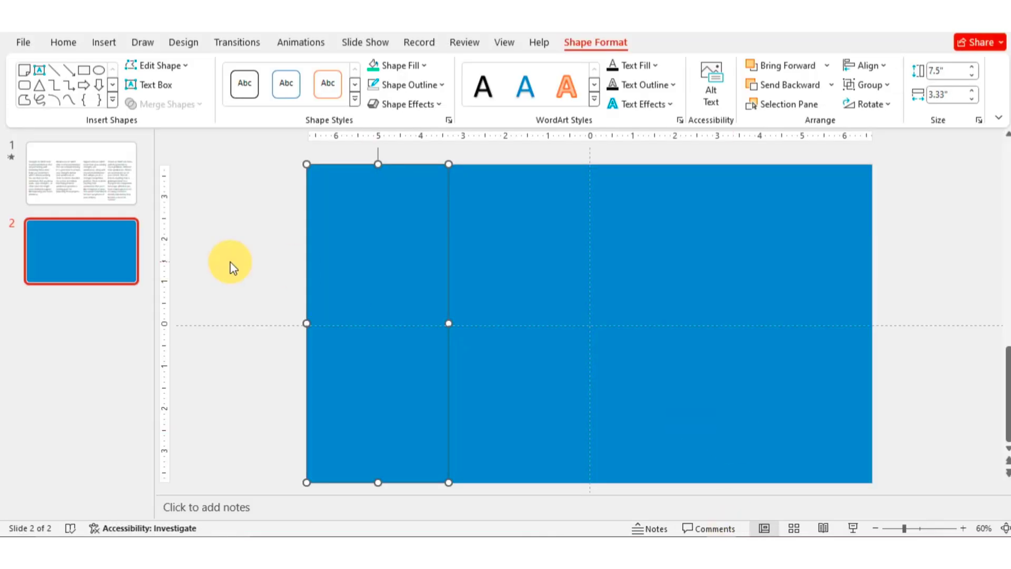
key("ctrl+v")
left_click_drag(679, 316, 253, 275)
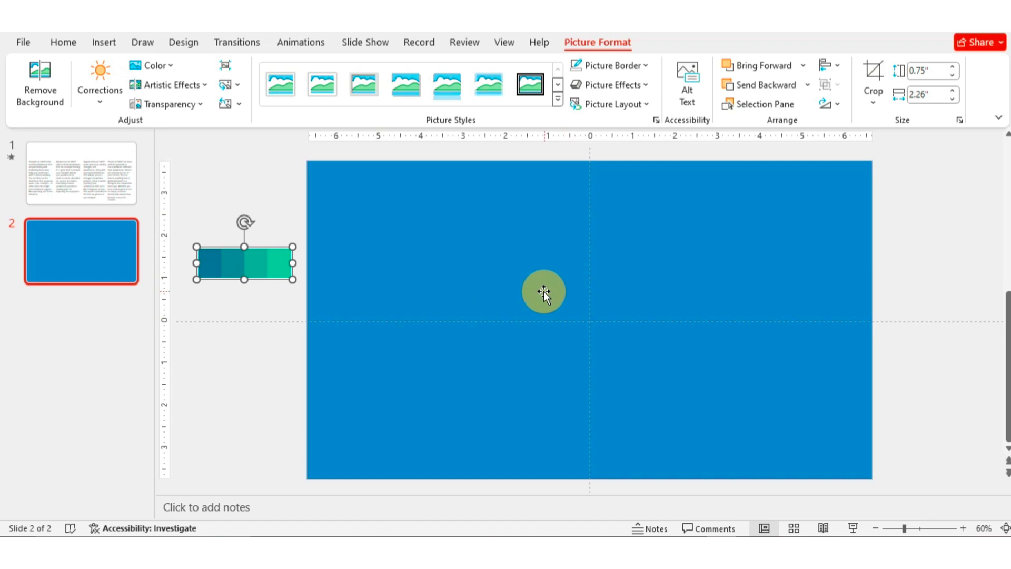
Fill the first column with the palette's first color, dark blue, using the Eyedropper.
left_click(373, 245)
left_click(580, 41)
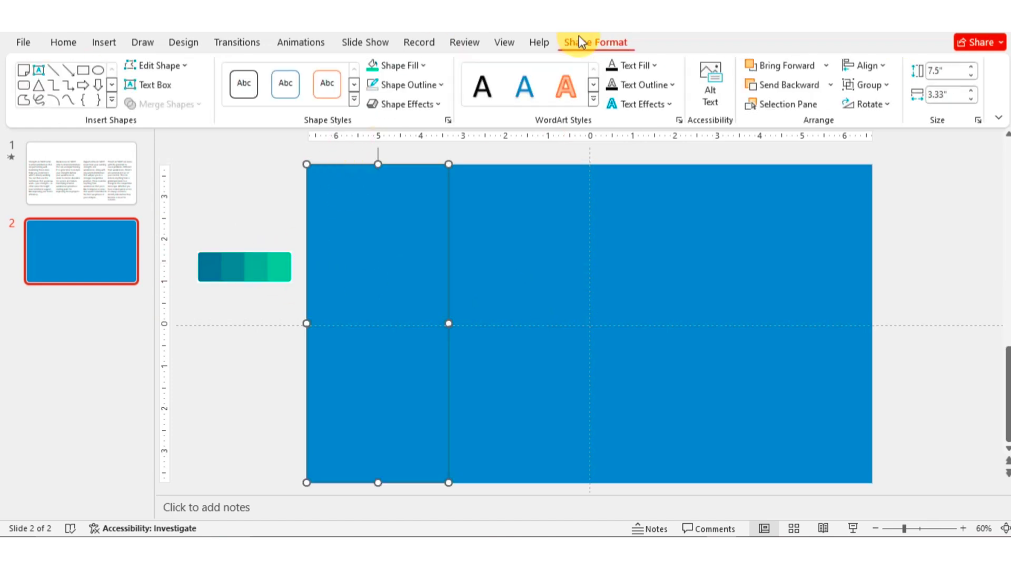
left_click(416, 65)
left_click(411, 348)
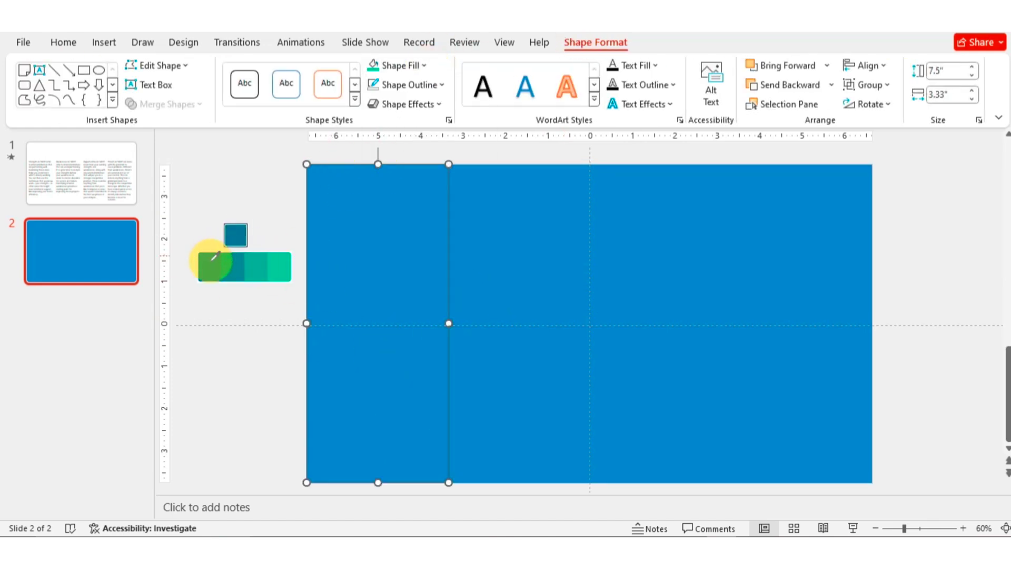
left_click(210, 264)
Fill the second column with the palette's second color, teal, using the Eyedropper.
left_click(535, 232)
left_click(425, 67)
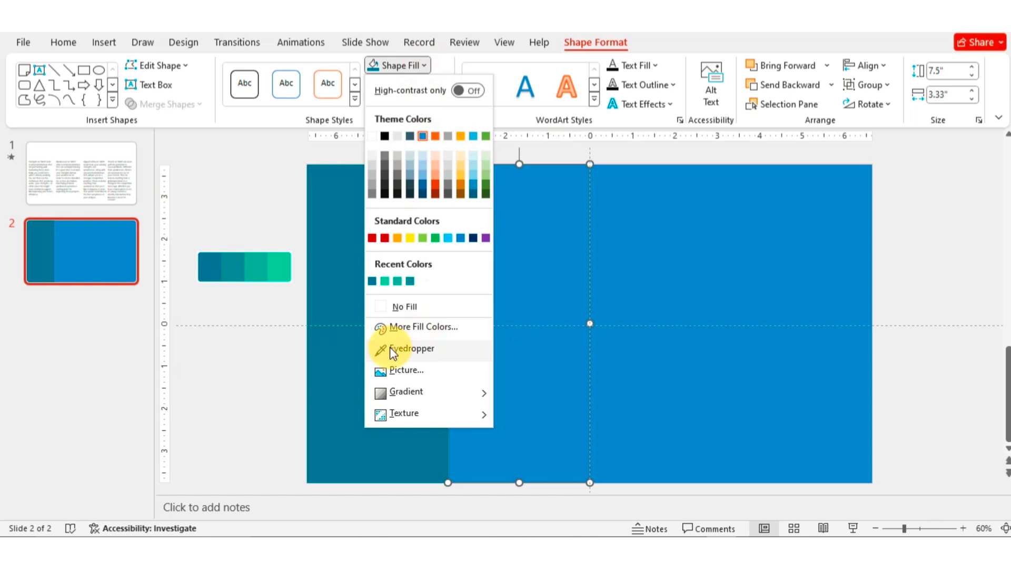
left_click(407, 349)
left_click(228, 263)
Fill the third column with the palette's third color, sea green, using the Eyedropper.
left_click(673, 276)
left_click(417, 65)
left_click(400, 348)
left_click(289, 266)
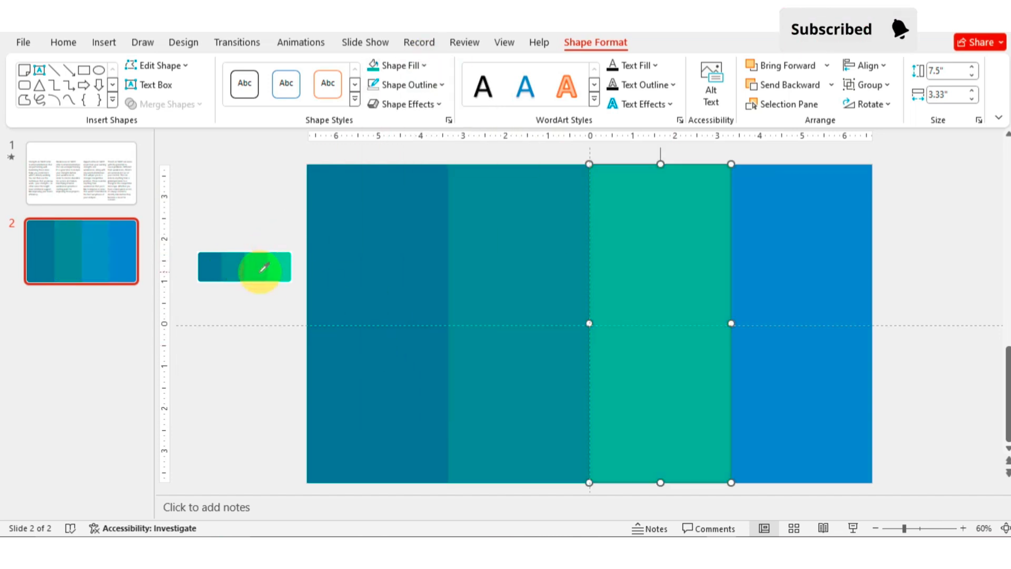
Fill the fourth column with the palette's last color, bright green, using the Eyedropper, and deselect the shapes.
left_click(785, 253)
left_click(426, 66)
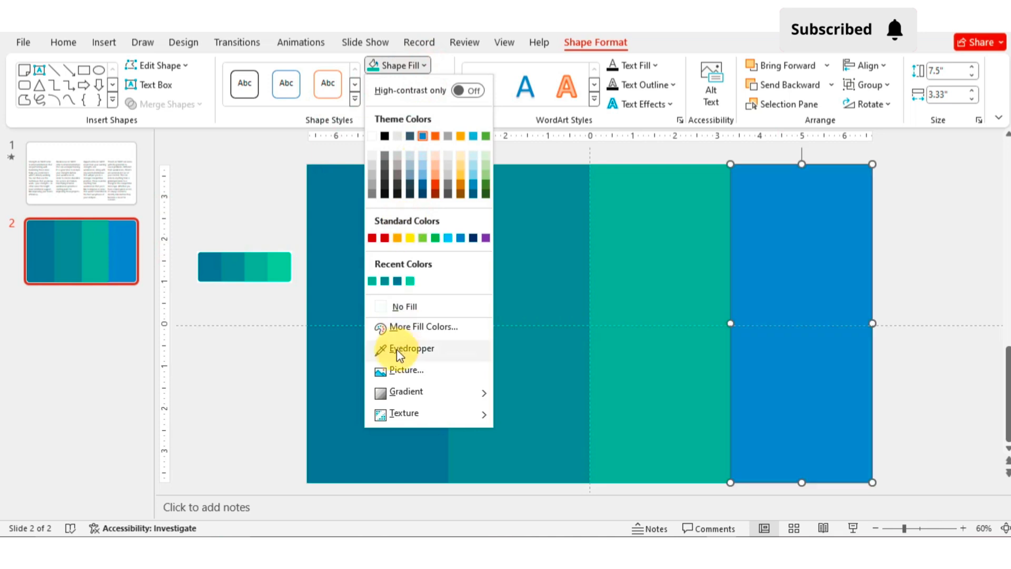
left_click(400, 347)
left_click(275, 265)
left_click(675, 351)
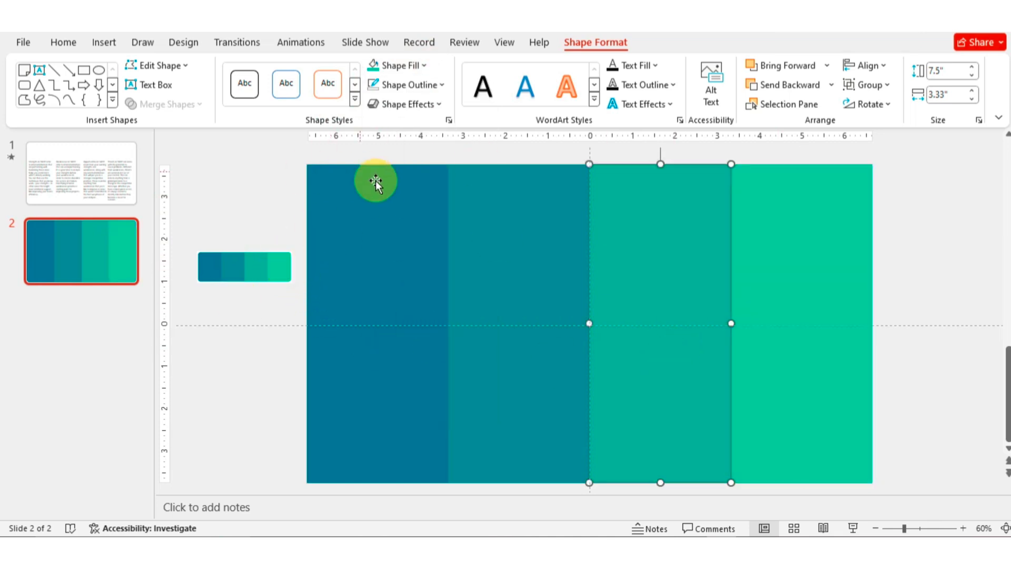
left_click(285, 284)
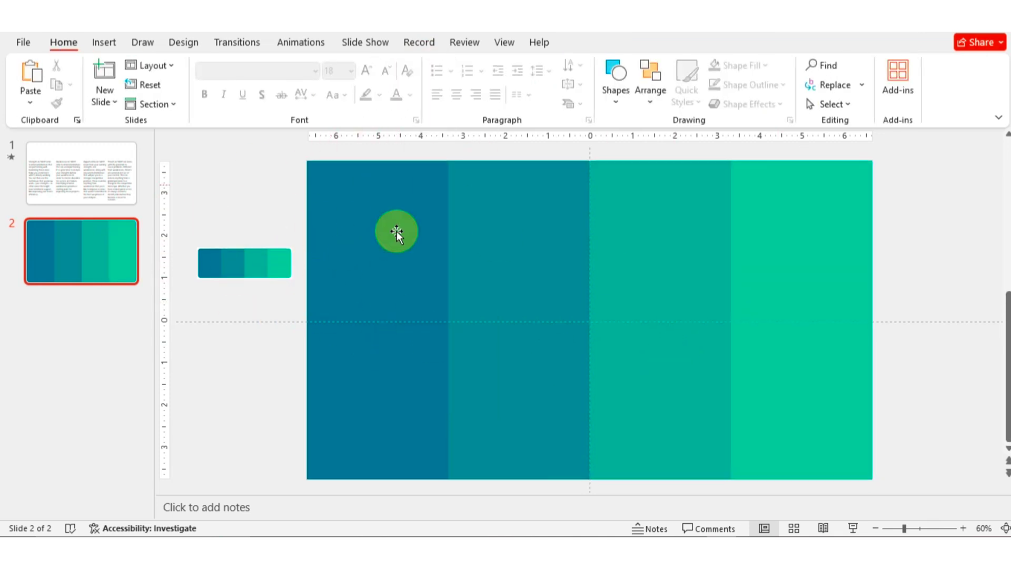
Add a text box about 2.25" wide in the first column and enter the letter S.
left_click(106, 44)
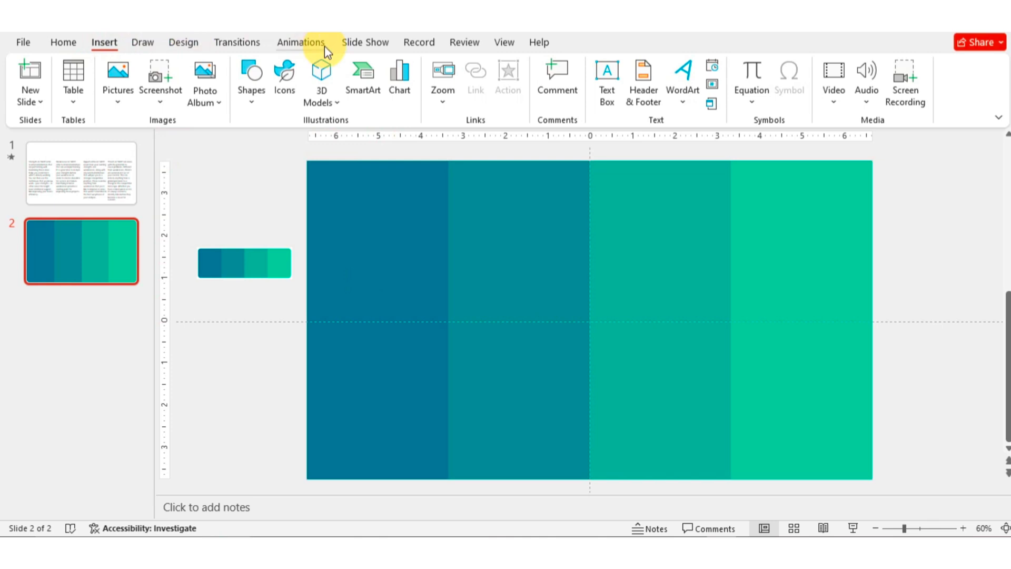
left_click(607, 79)
left_click_drag(326, 255, 421, 378)
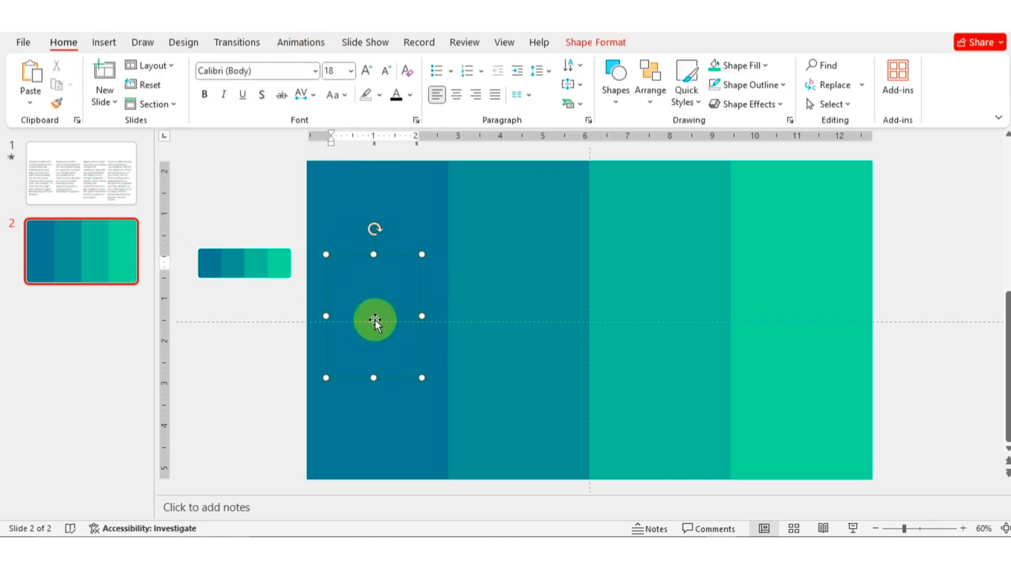
type("S")
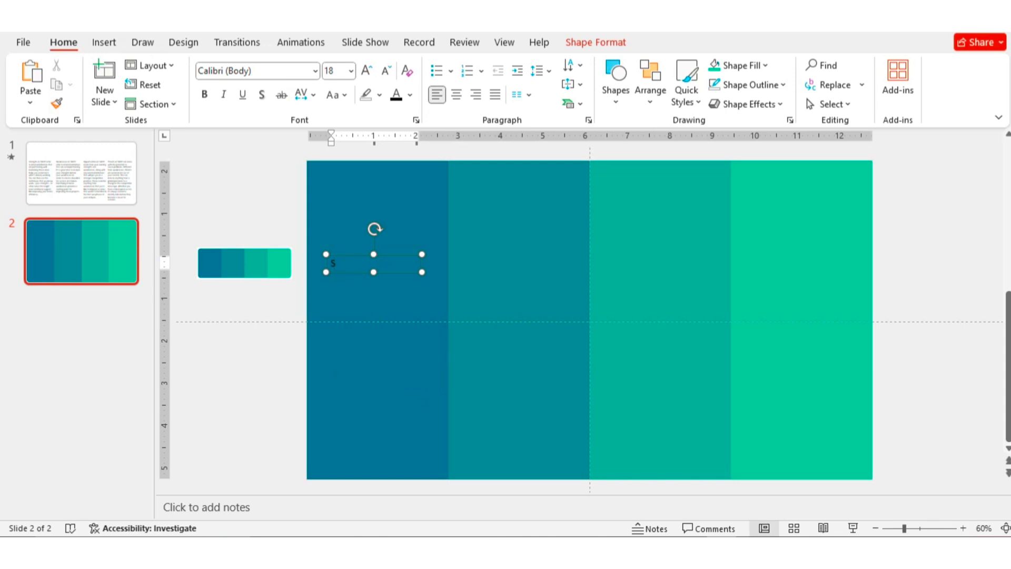
Format the letter S in the Algerian font at size 270.
left_click(374, 255)
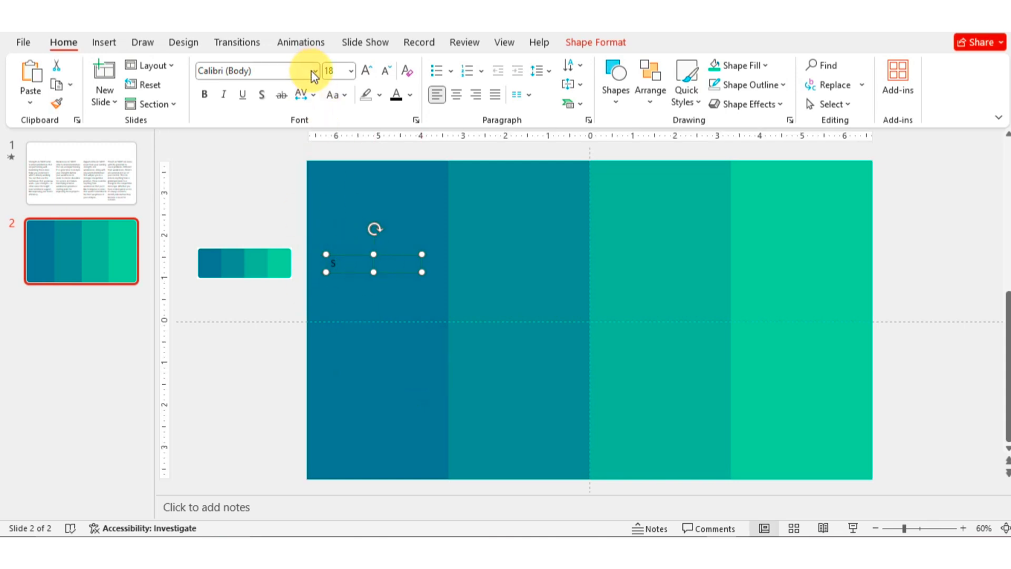
left_click(286, 73)
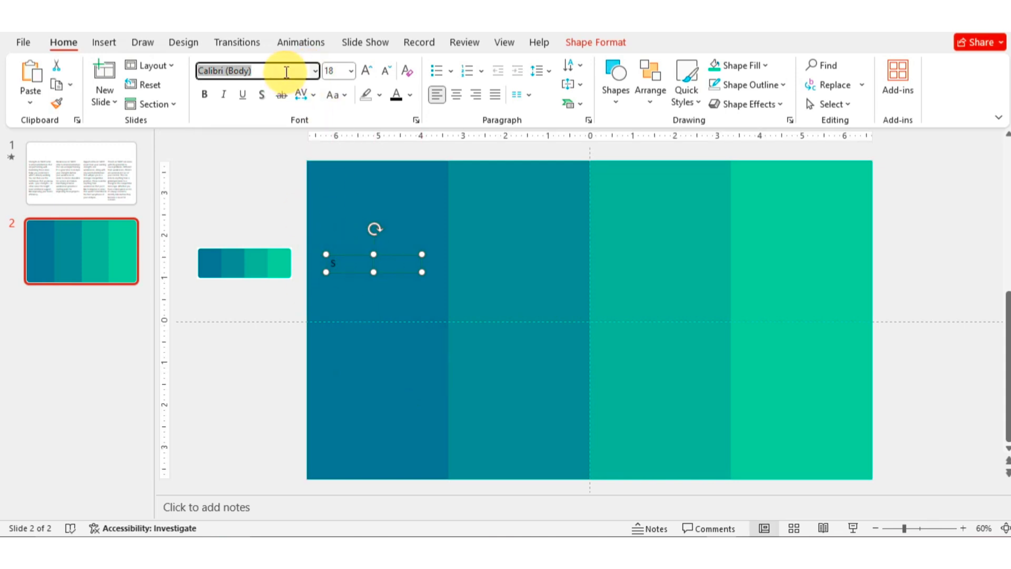
type("Ag")
type("g")
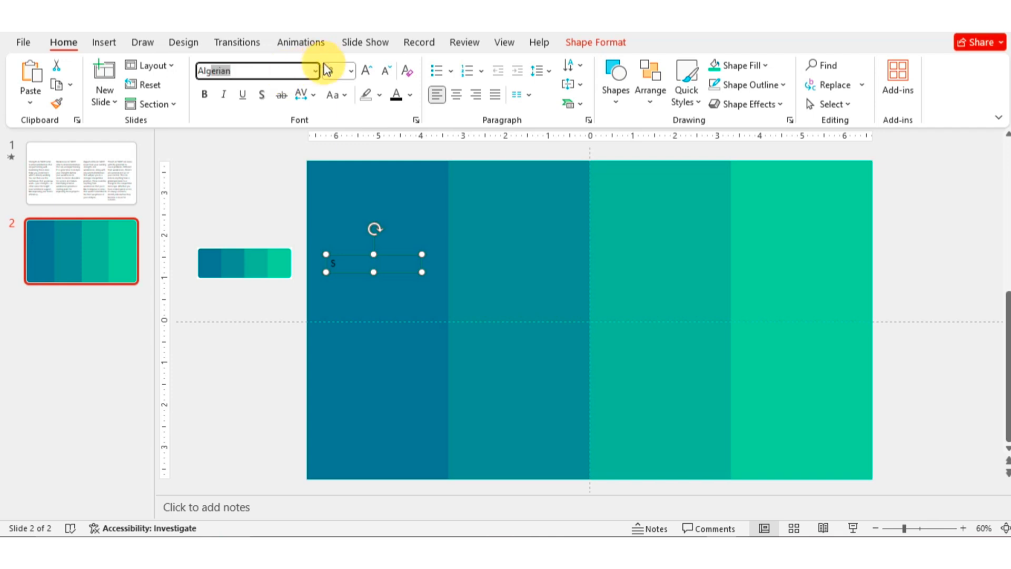
left_click(350, 70)
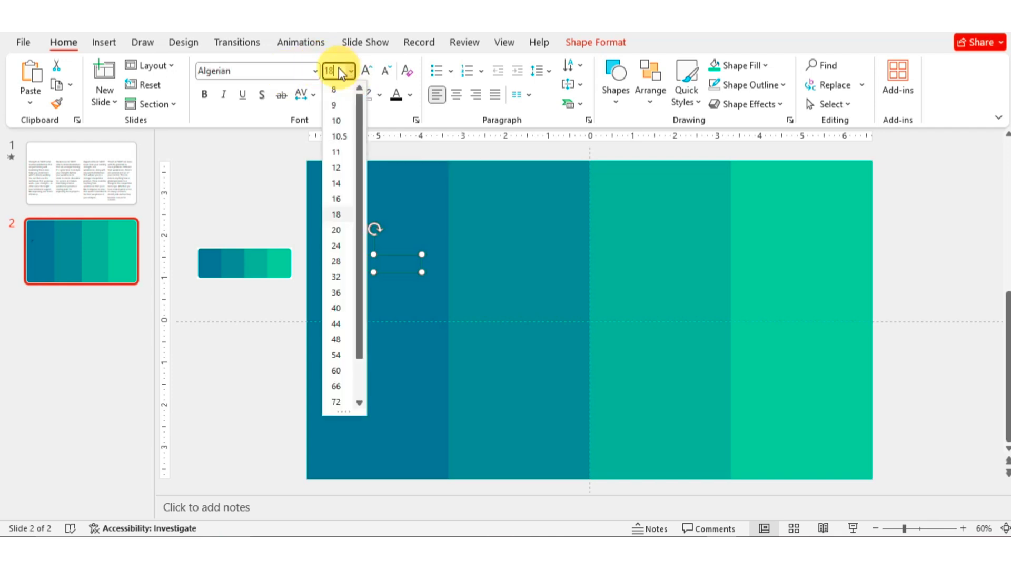
type("270")
key("Return")
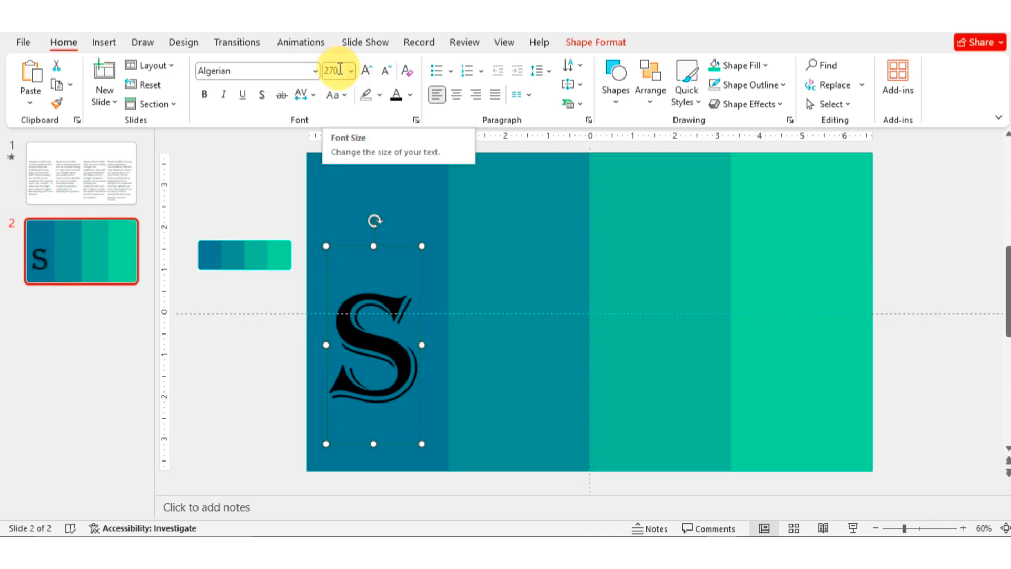
Duplicate the S text box, place the copy in the second column and change its letter to W.
left_click(377, 246)
key("ctrl+d")
left_click_drag(375, 249, 532, 257)
left_click(531, 316)
key("BackSpace")
type("W")
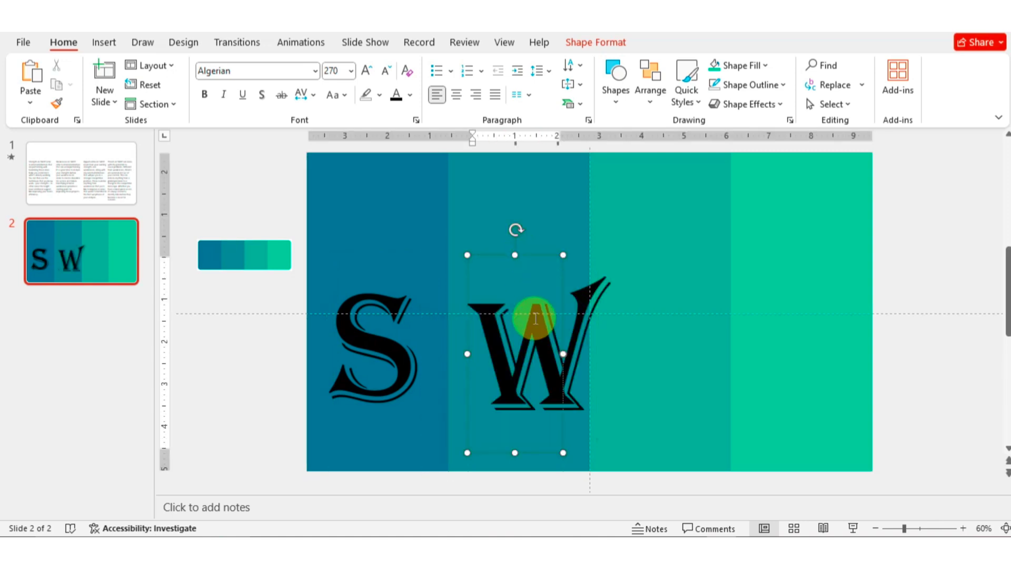
Duplicate the W text box into the third column and change its letter to O.
left_click(515, 253)
key("ctrl+d")
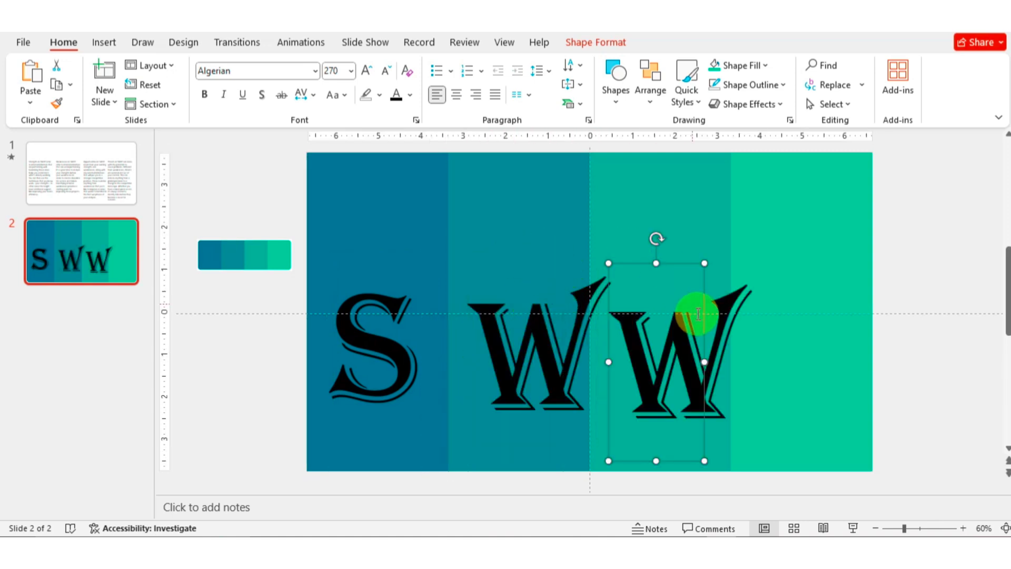
left_click(689, 329)
key("BackSpace")
type("O")
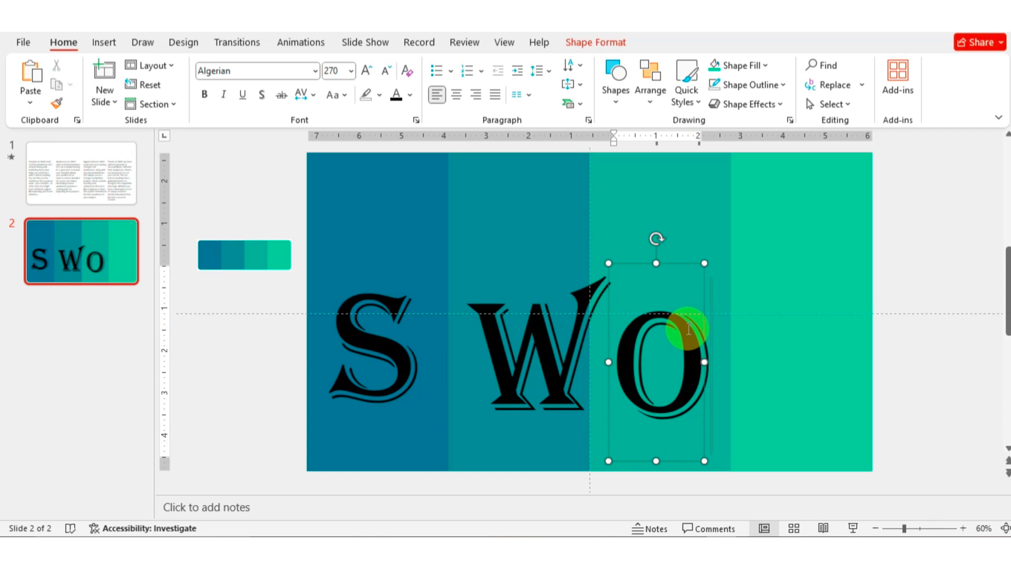
Duplicate the O text box into the fourth column and change its letter to T.
left_click(655, 264)
key("ctrl+d")
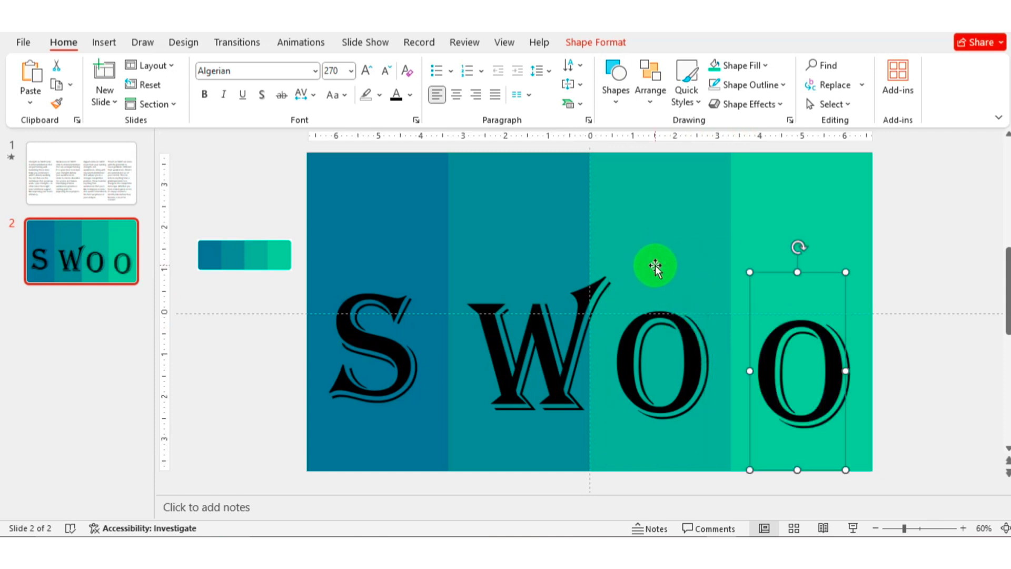
left_click(815, 351)
key("BackSpace")
type("T")
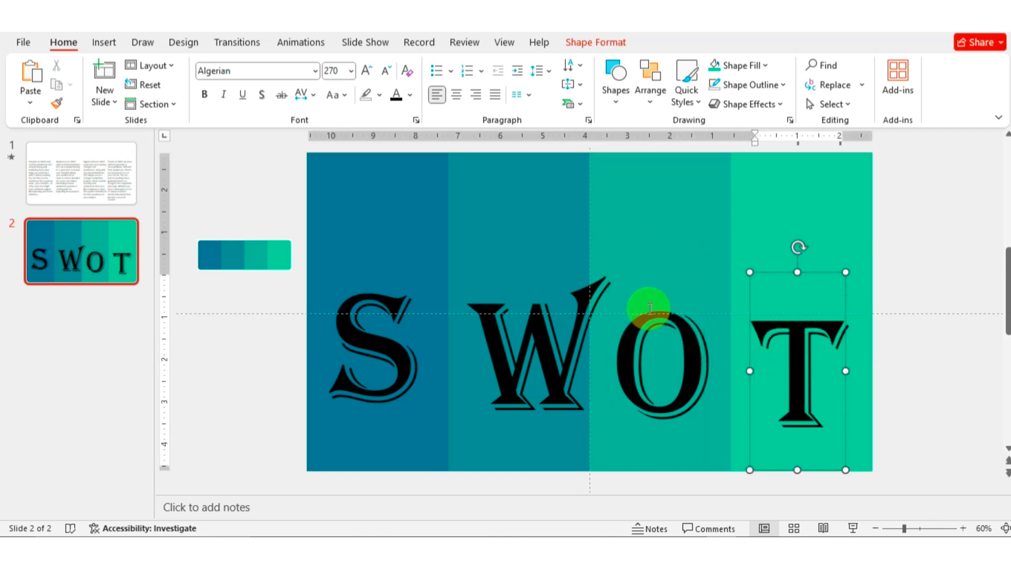
Select the S, W, O and T text boxes and align them to the middle of the slide.
left_click(648, 310)
left_click(369, 261)
left_click(373, 246)
left_click(516, 309)
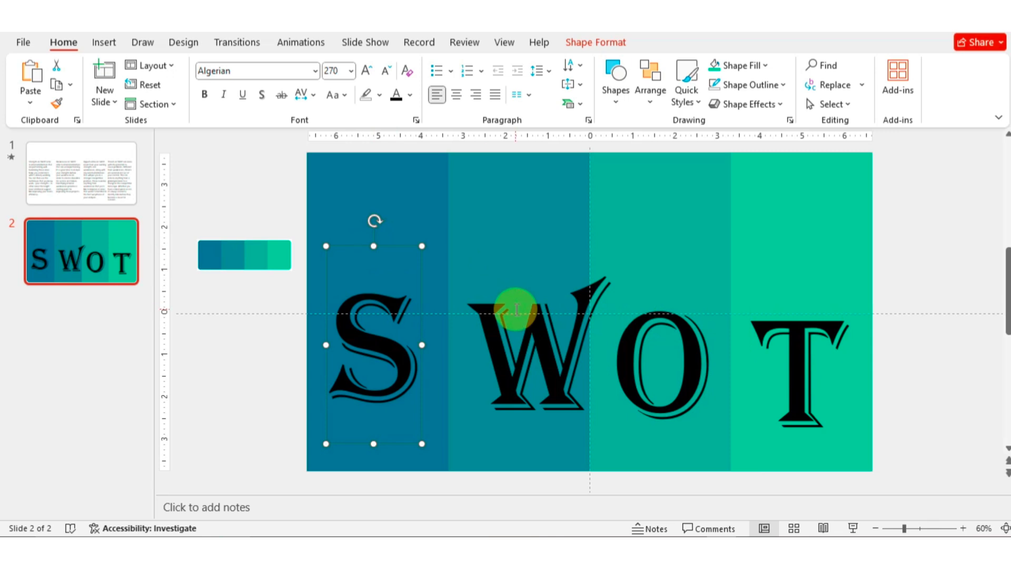
left_click(632, 321, "shift")
left_click(772, 335, "shift")
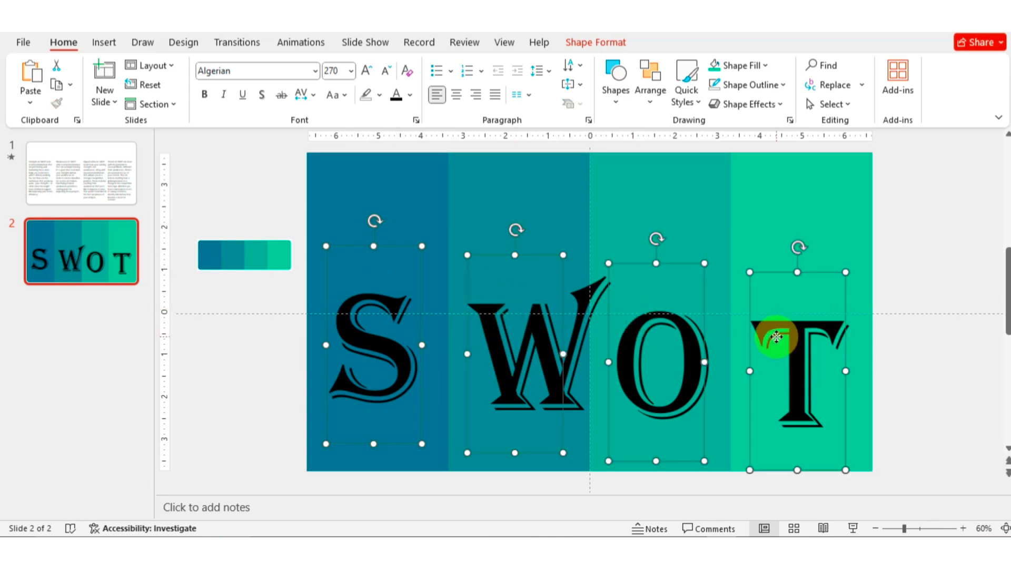
left_click(626, 47)
left_click(885, 66)
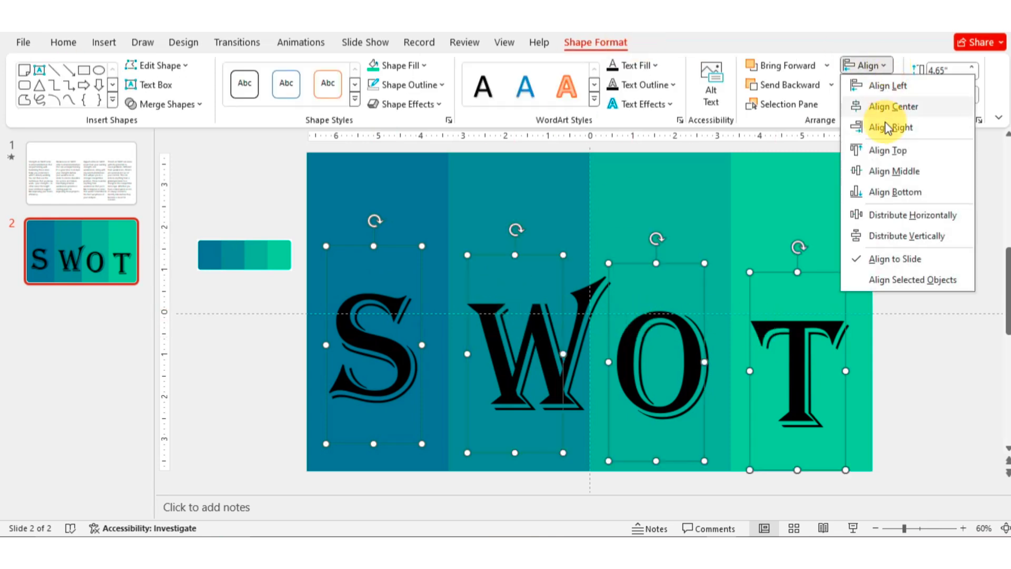
left_click(885, 171)
Shift the W text box toward the first column so the letter fits within the second column.
left_click(542, 300)
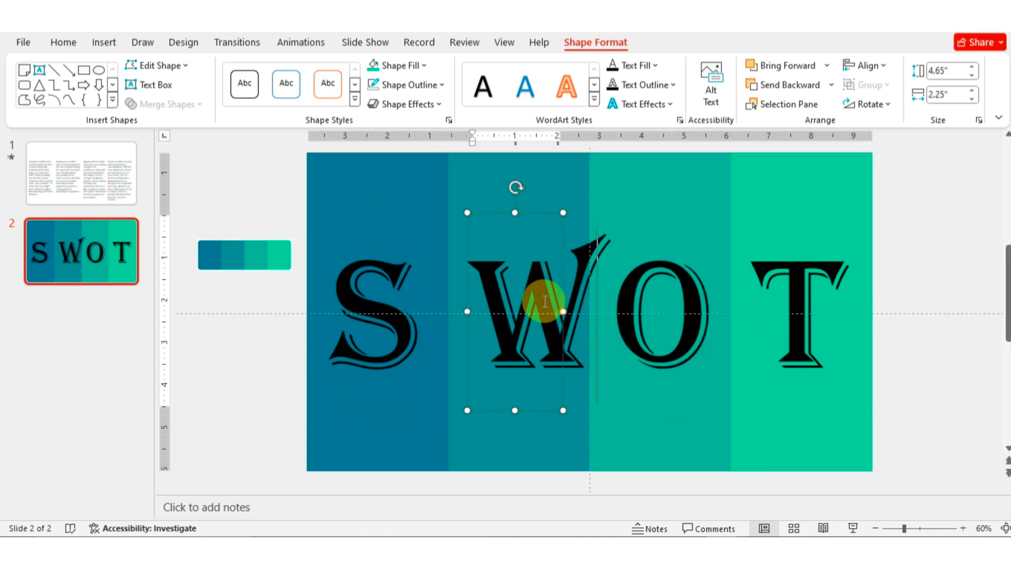
left_click_drag(513, 215, 510, 221)
left_click(662, 244)
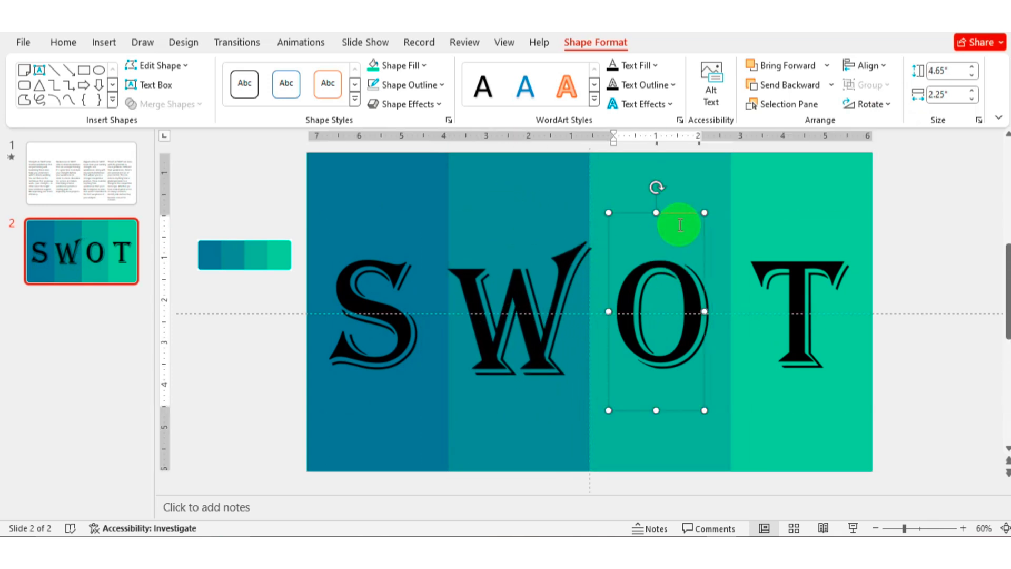
left_click(808, 211)
Align all four letter text boxes to the slide's middle again and deselect them.
left_click(368, 210)
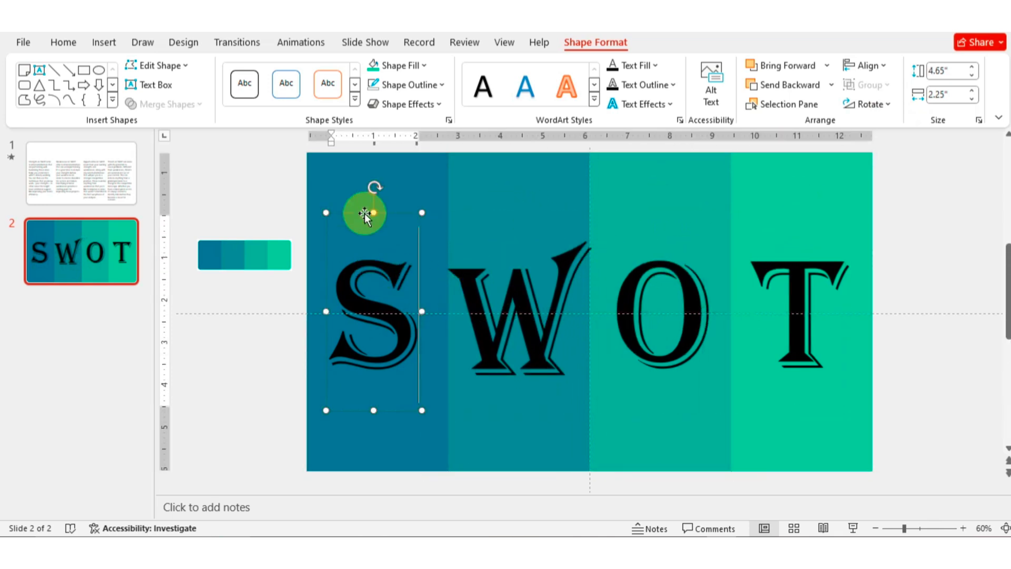
left_click(482, 233, "shift")
left_click(638, 260, "shift")
left_click(769, 213, "shift")
left_click(864, 66)
left_click(876, 169)
left_click(691, 253)
left_click(586, 332)
key("Escape")
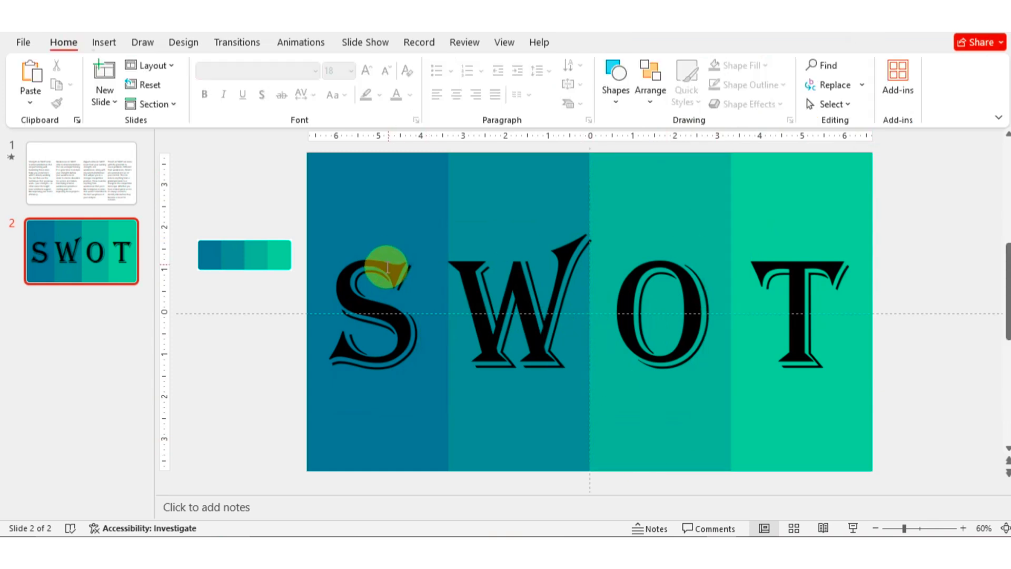
Apply the Wipe exit effect to the S text box.
left_click(388, 267)
left_click(374, 213)
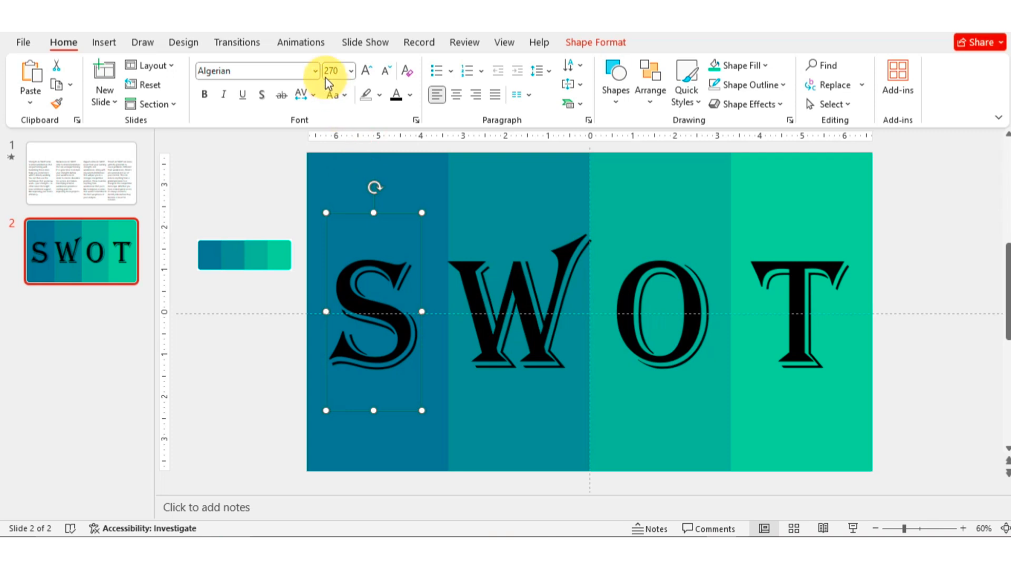
left_click(315, 45)
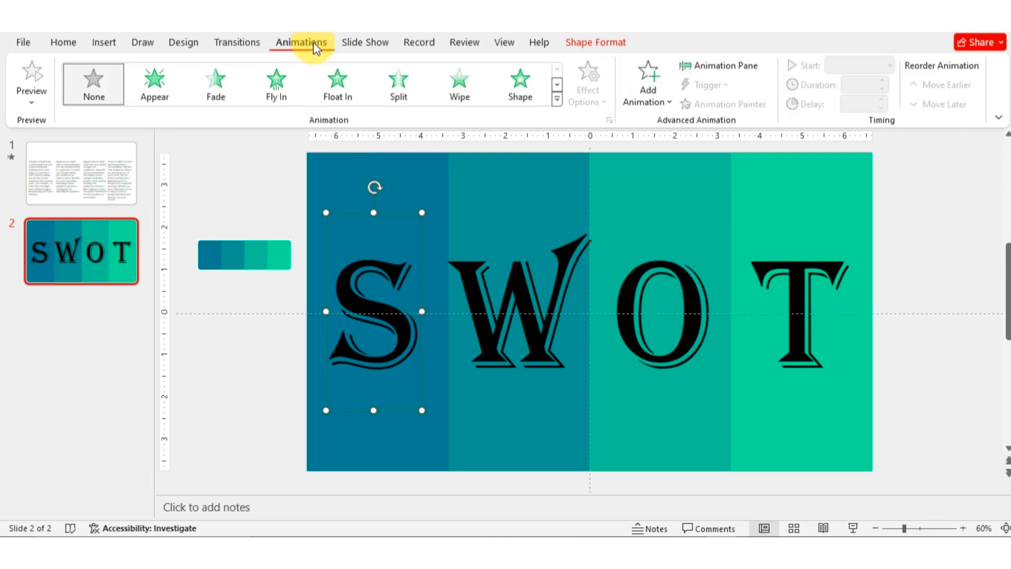
left_click(559, 99)
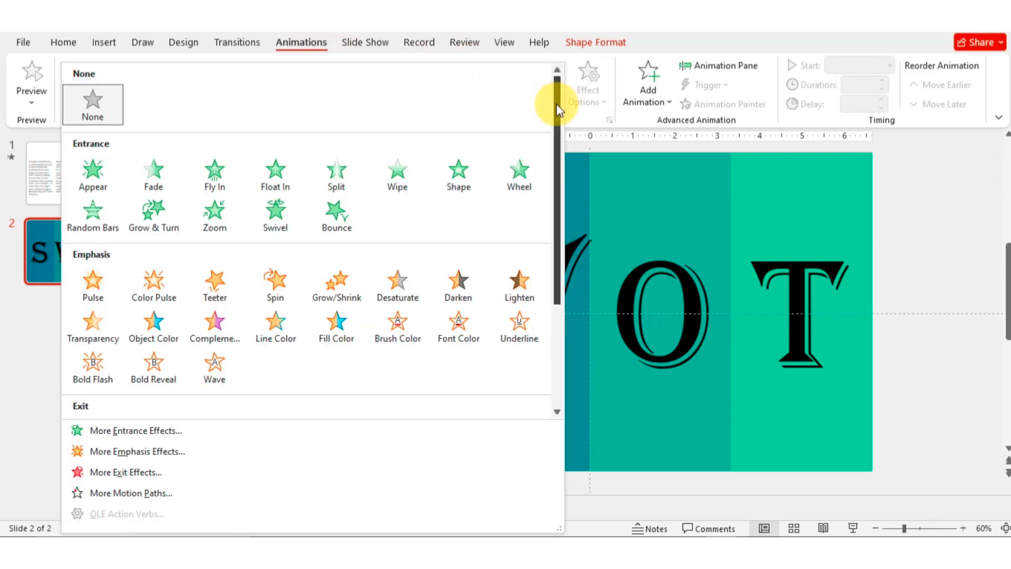
left_click(115, 474)
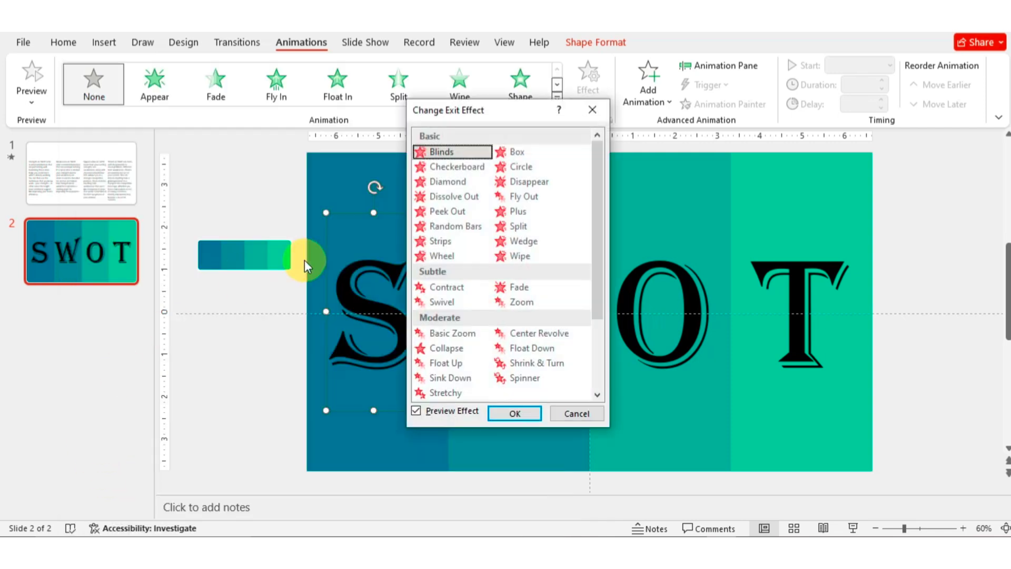
left_click(515, 256)
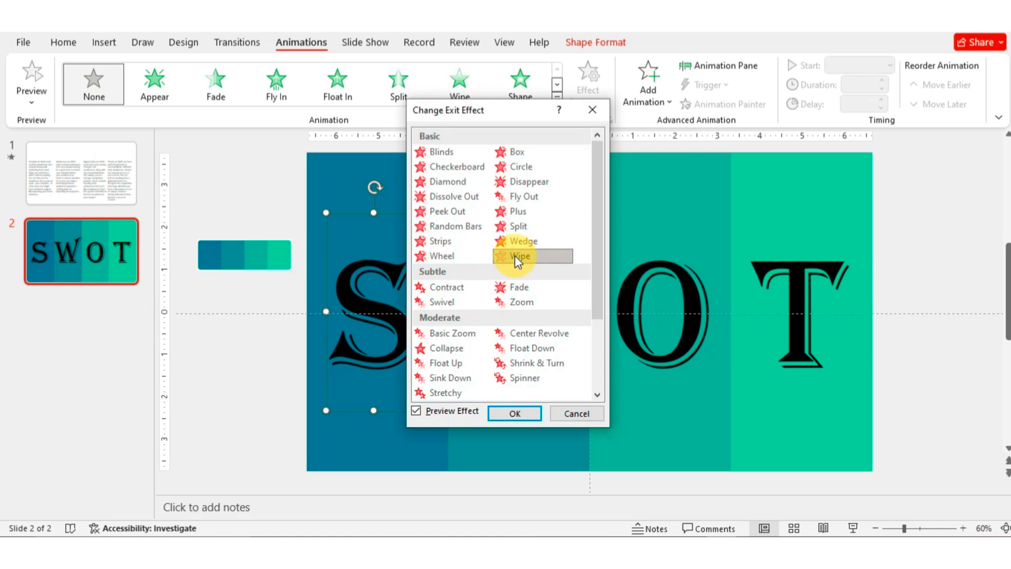
left_click(511, 413)
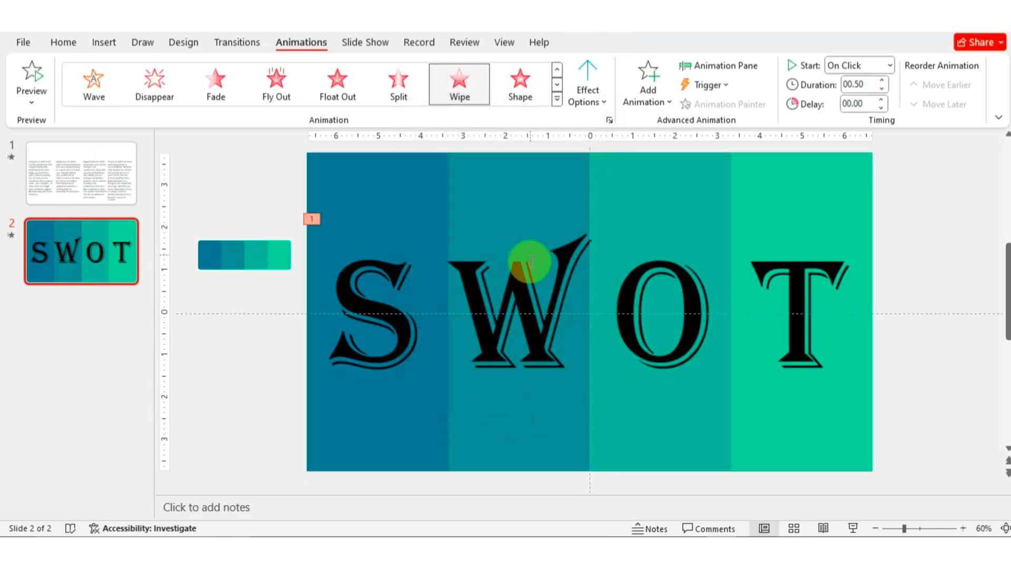
Select the W, O and T text boxes together and apply the Wipe exit effect to them.
left_click(522, 267)
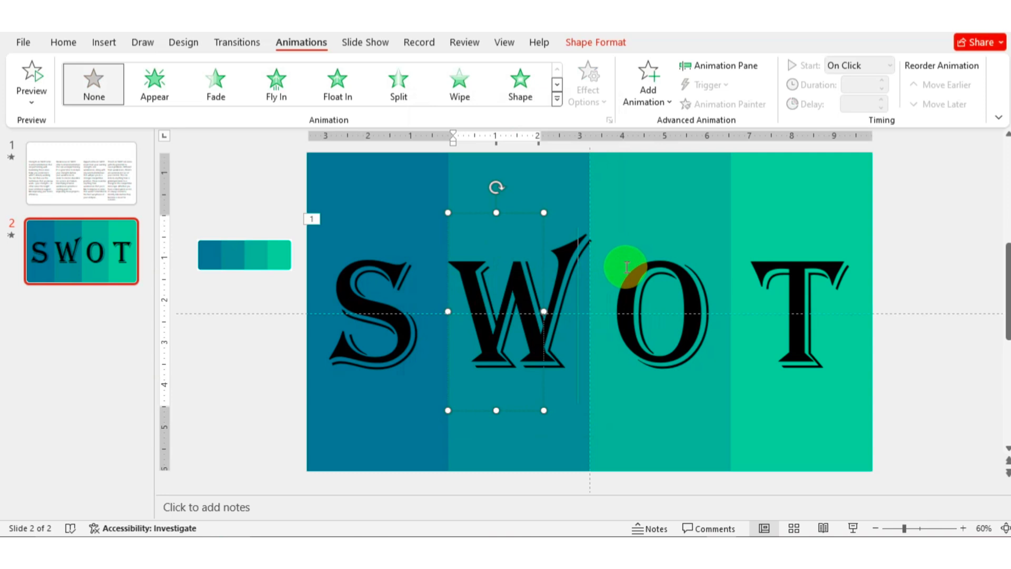
left_click(647, 265)
left_click(495, 223)
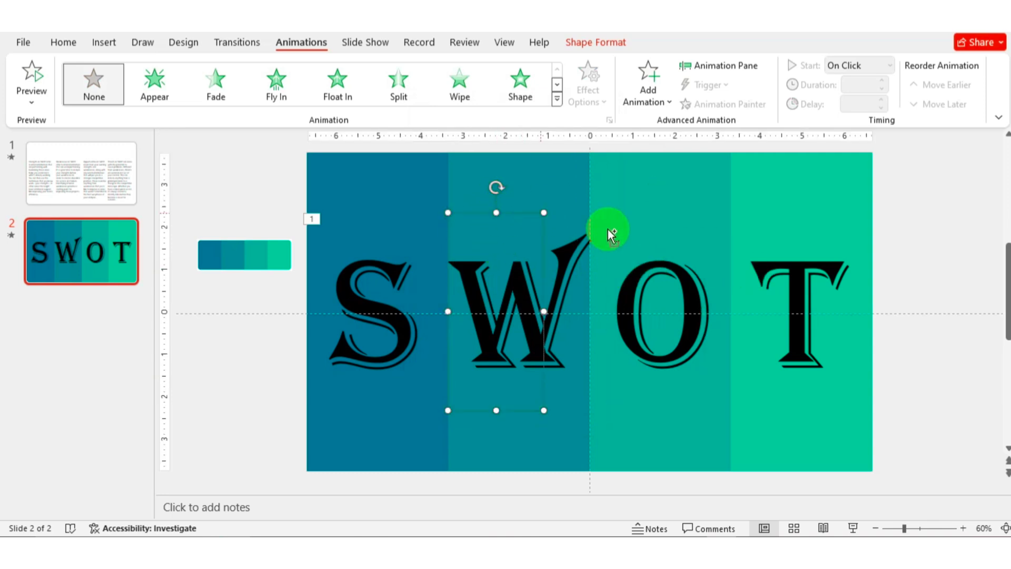
left_click(642, 254, "shift")
left_click(768, 252, "shift")
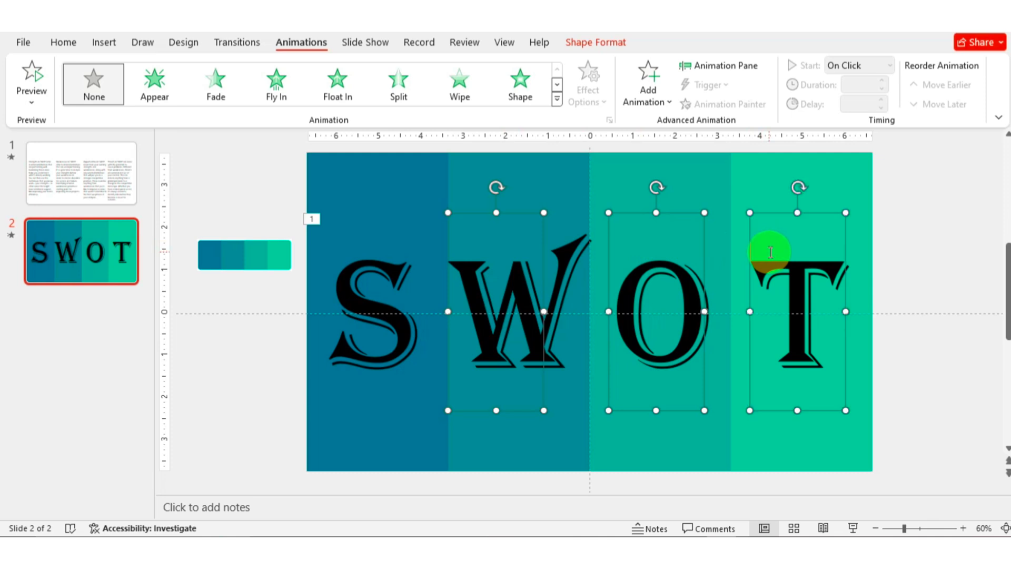
left_click(557, 102)
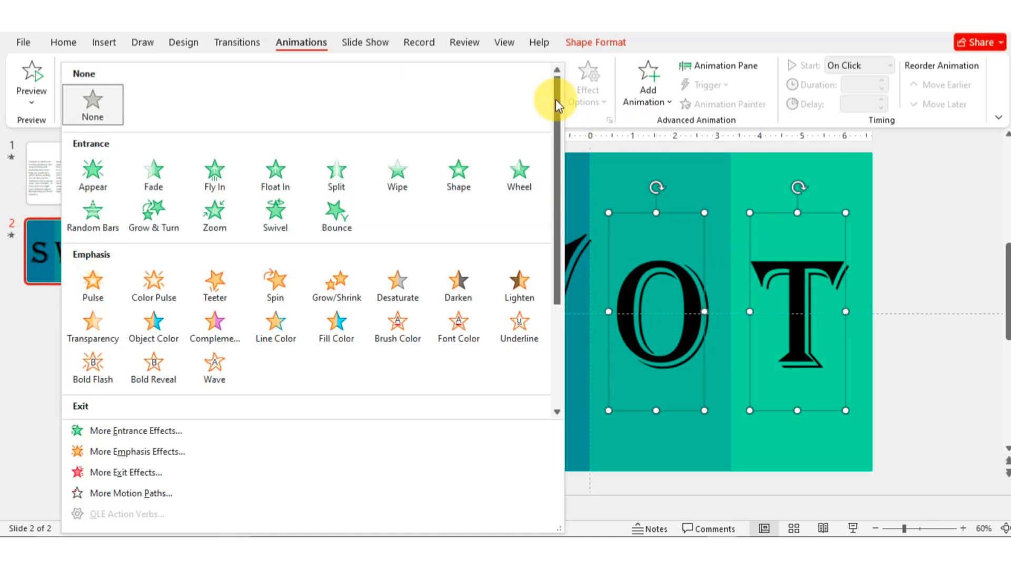
left_click(129, 472)
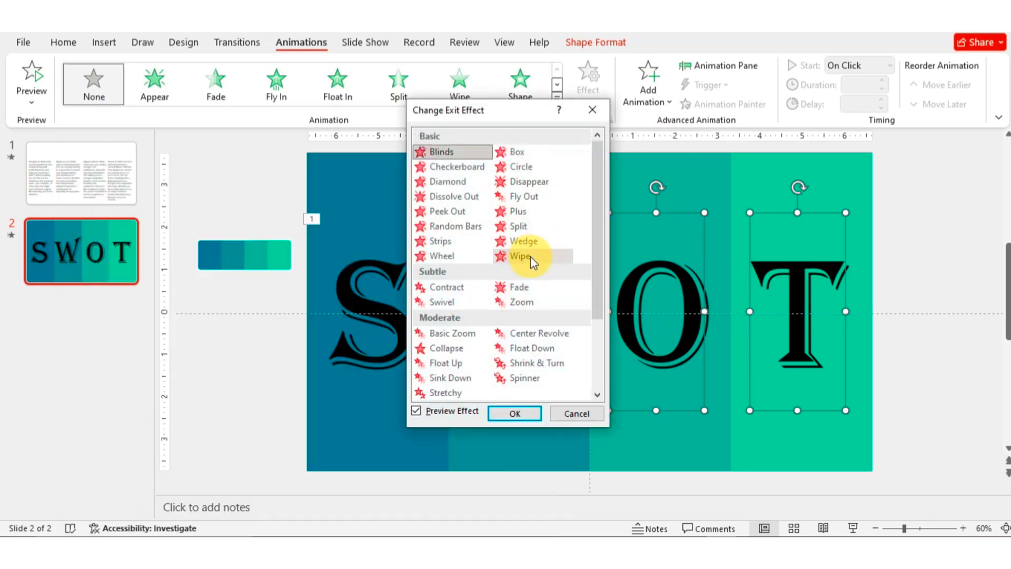
left_click(530, 256)
left_click(514, 413)
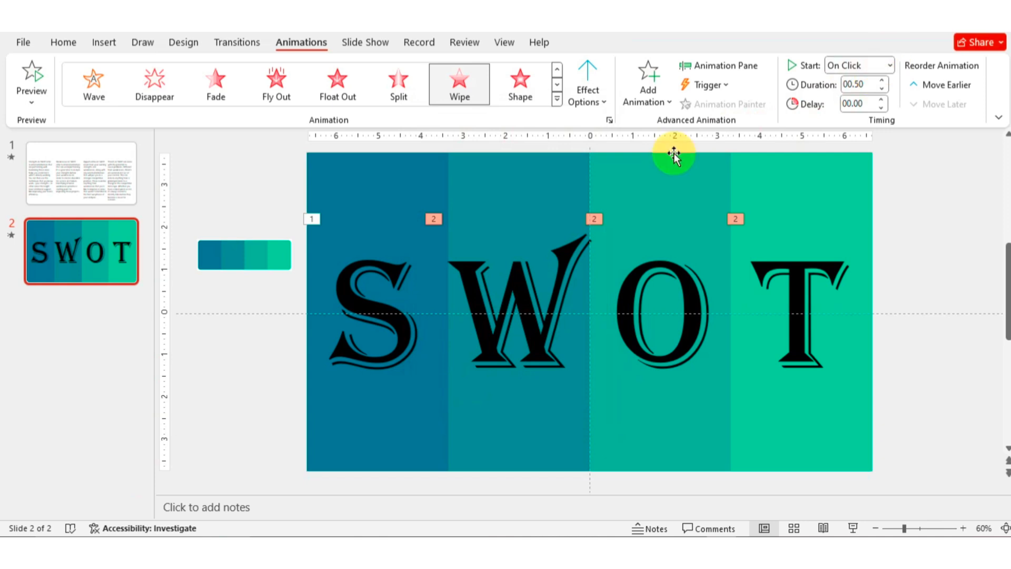
Set the Wipe exit effects of the W, O and T text boxes to start After Previous.
left_click(560, 257)
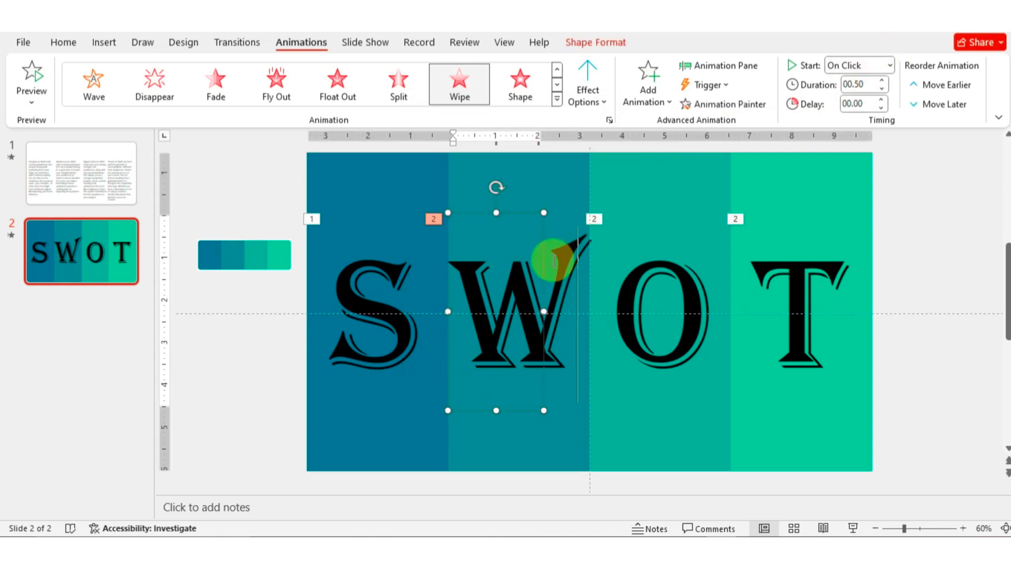
left_click(497, 213)
left_click(686, 248, "shift")
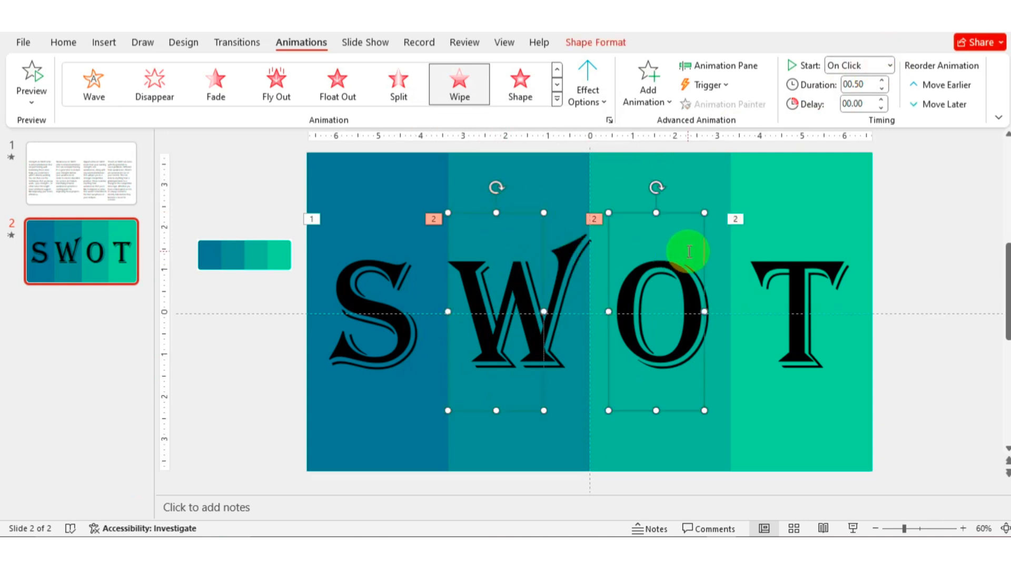
left_click(770, 235, "shift")
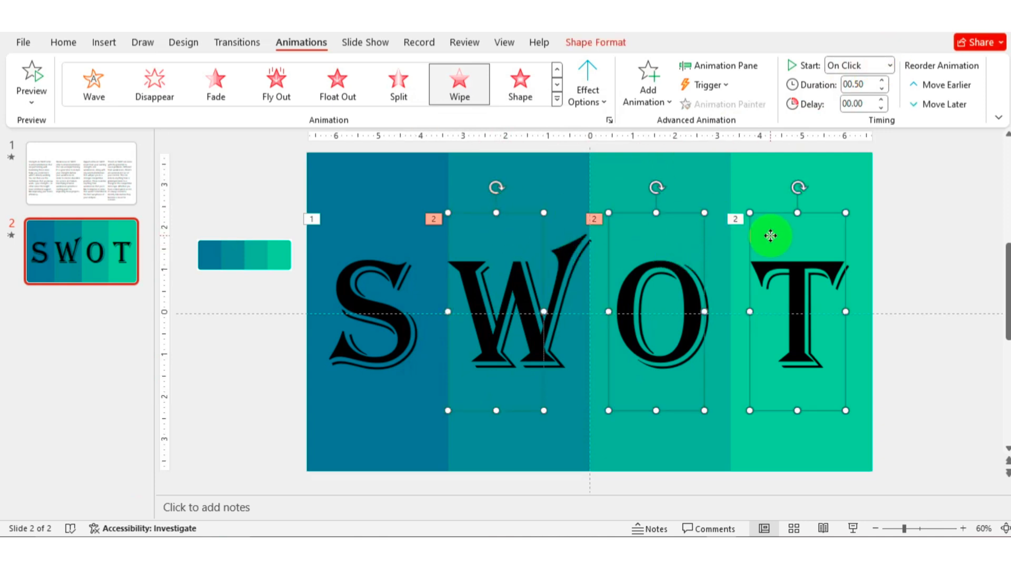
left_click(890, 66)
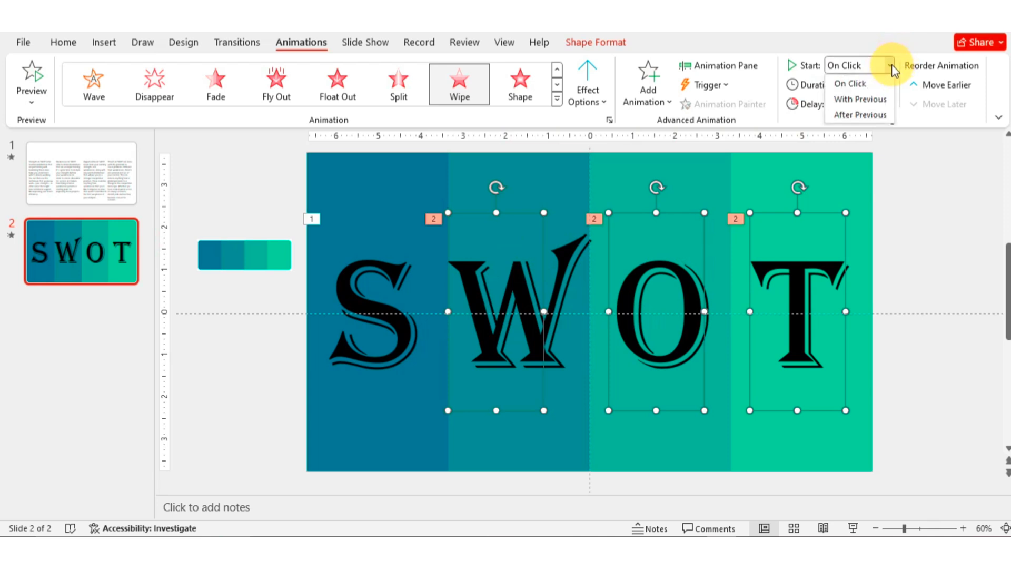
left_click(875, 115)
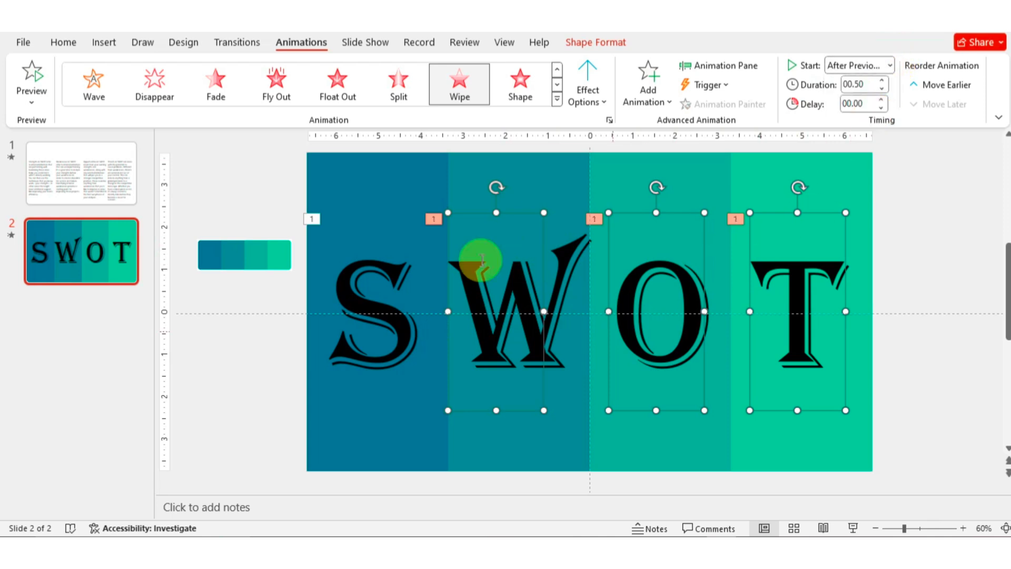
left_click(422, 188)
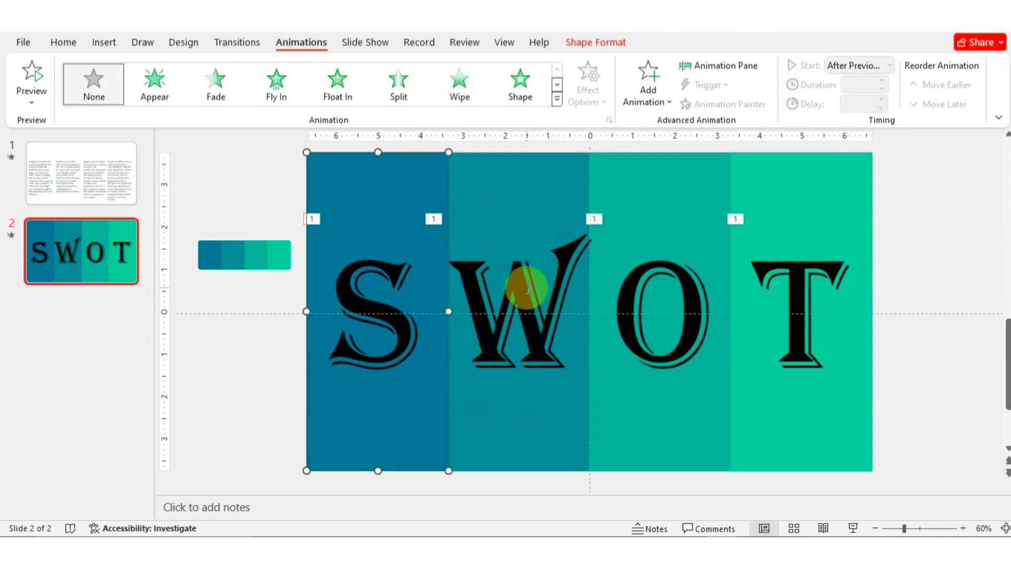
Insert a text box above the S in the first column and enter "Strengths".
left_click(103, 43)
left_click(607, 79)
left_click_drag(325, 207, 421, 232)
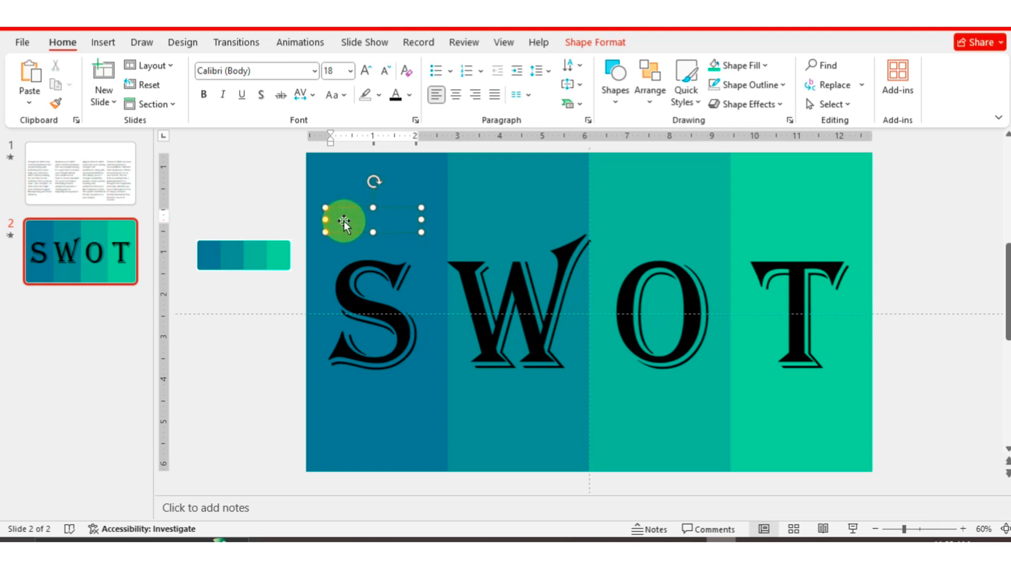
type("Strengths")
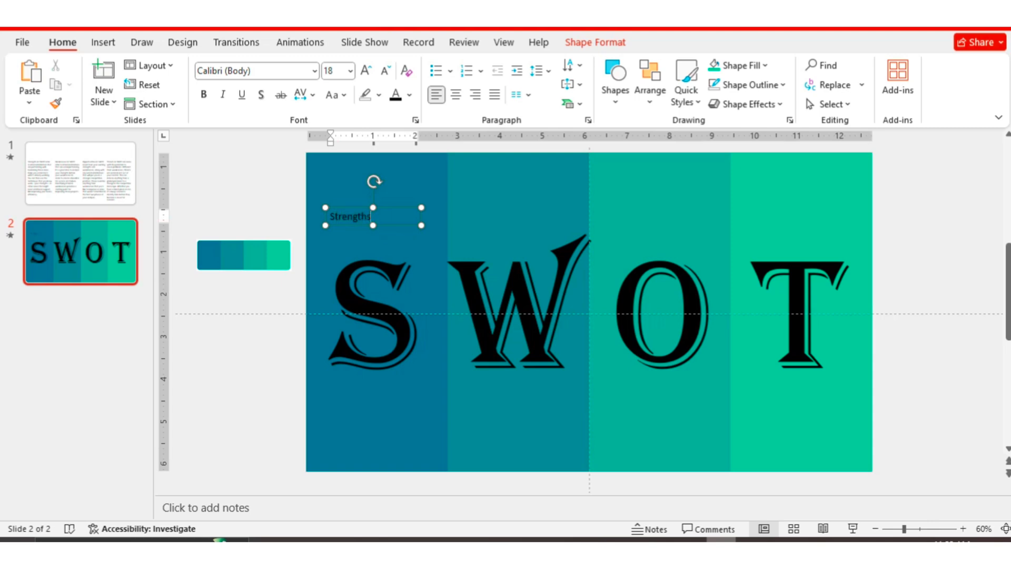
Format the Strengths heading in Bodoni MT Black at size 24.
left_click(374, 207)
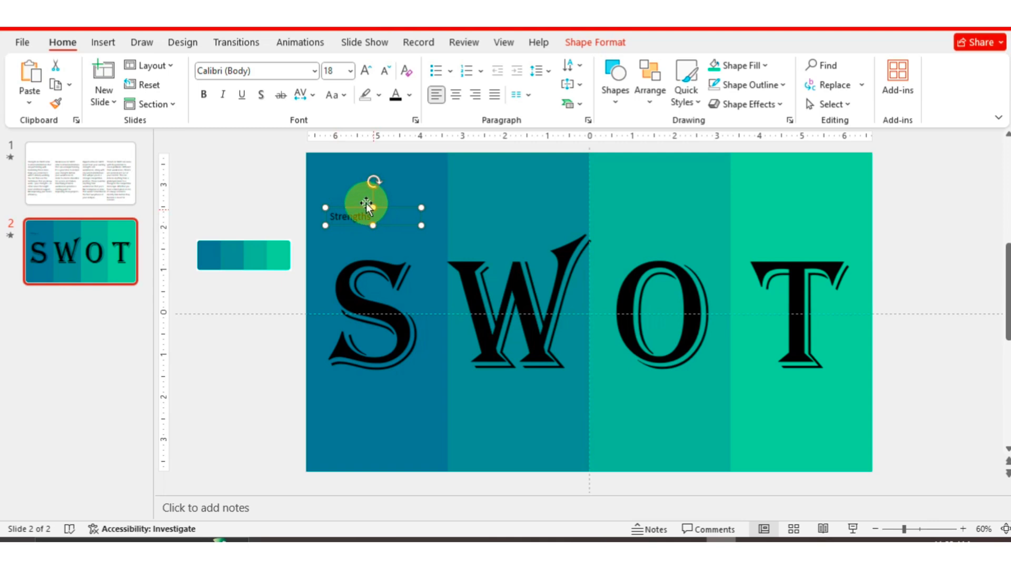
left_click(314, 71)
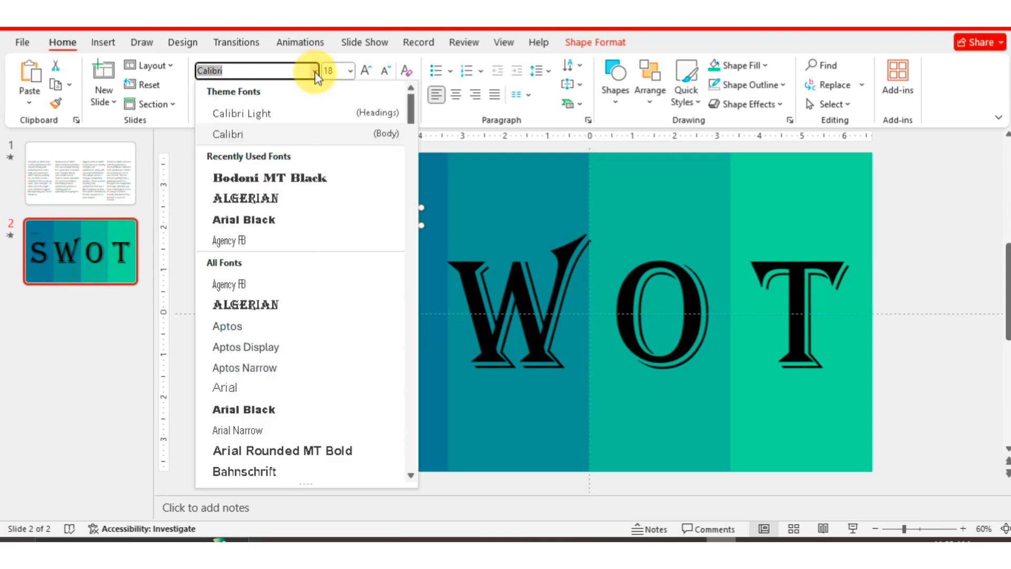
left_click(289, 179)
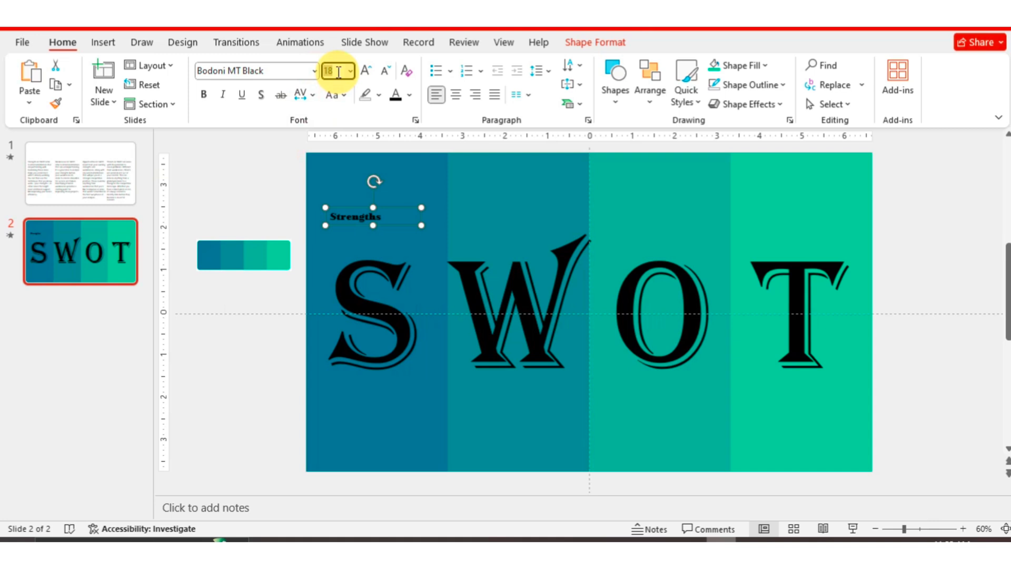
type("2")
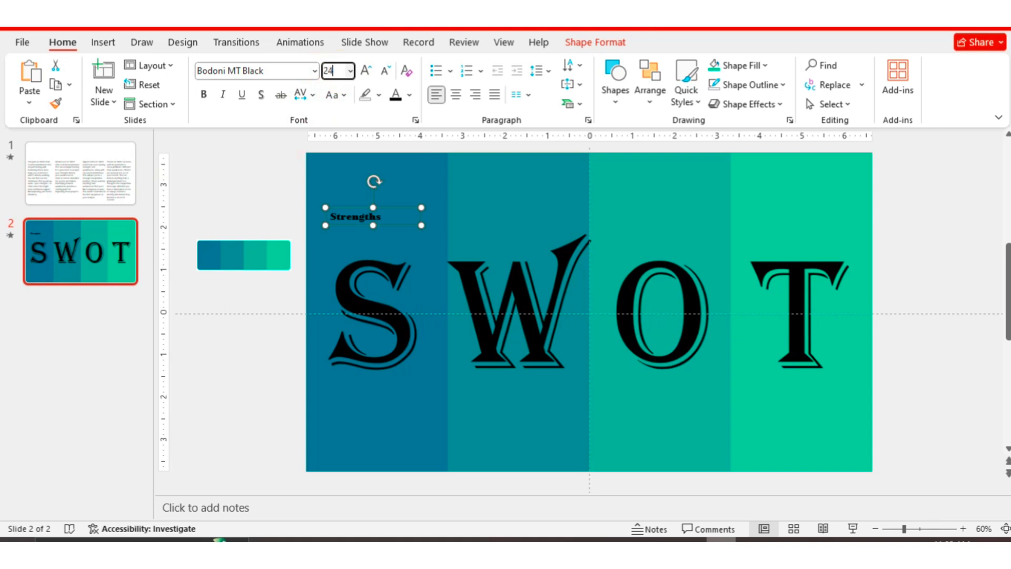
type("4")
key("Return")
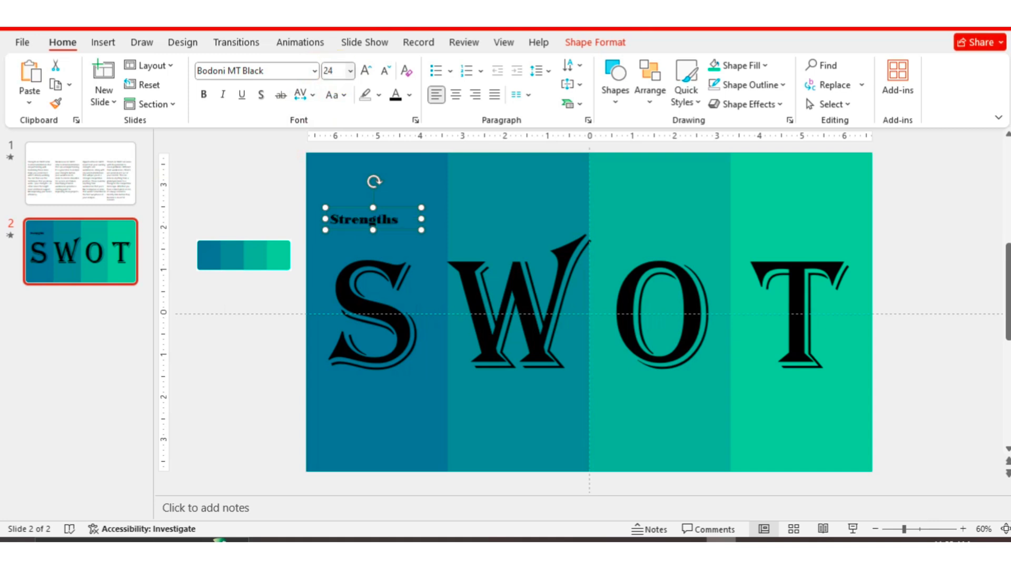
Move the Strengths heading slightly to center it over the S and place duplicates above the W, O and T.
left_click(359, 209)
left_click_drag(359, 207, 371, 212)
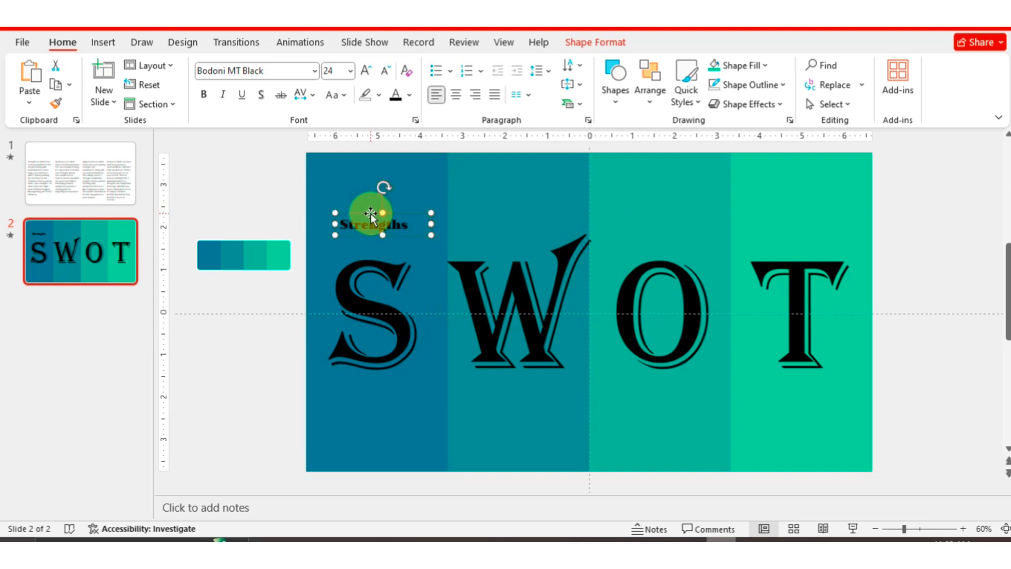
key("ctrl+d")
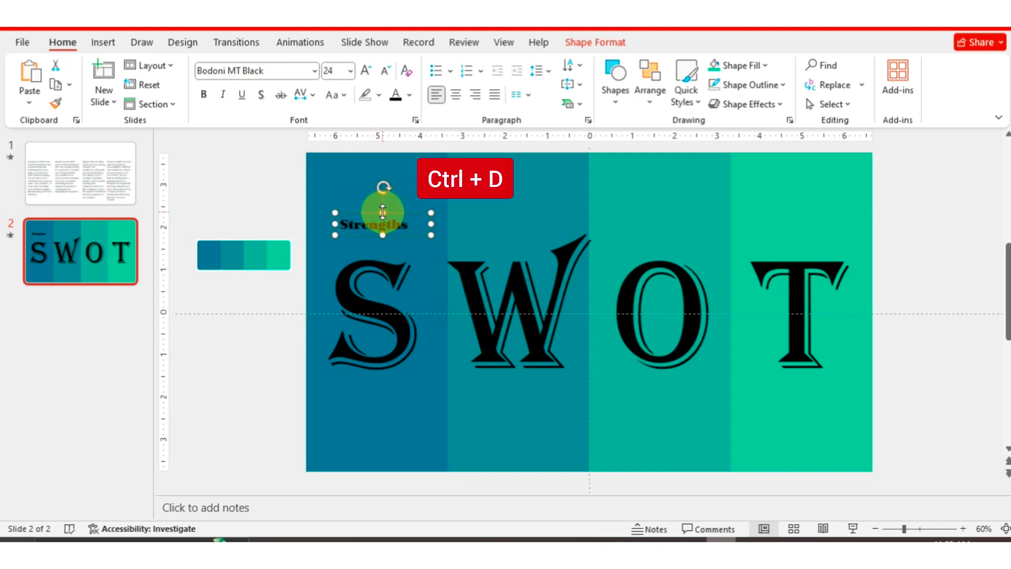
left_click_drag(402, 219, 536, 215)
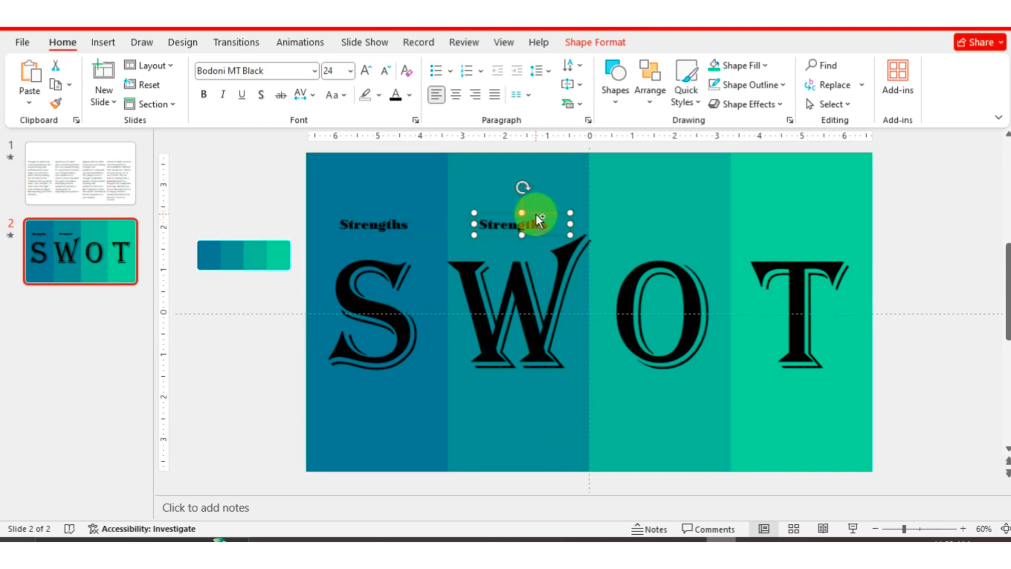
key("ctrl+d")
key("ctrl+d")
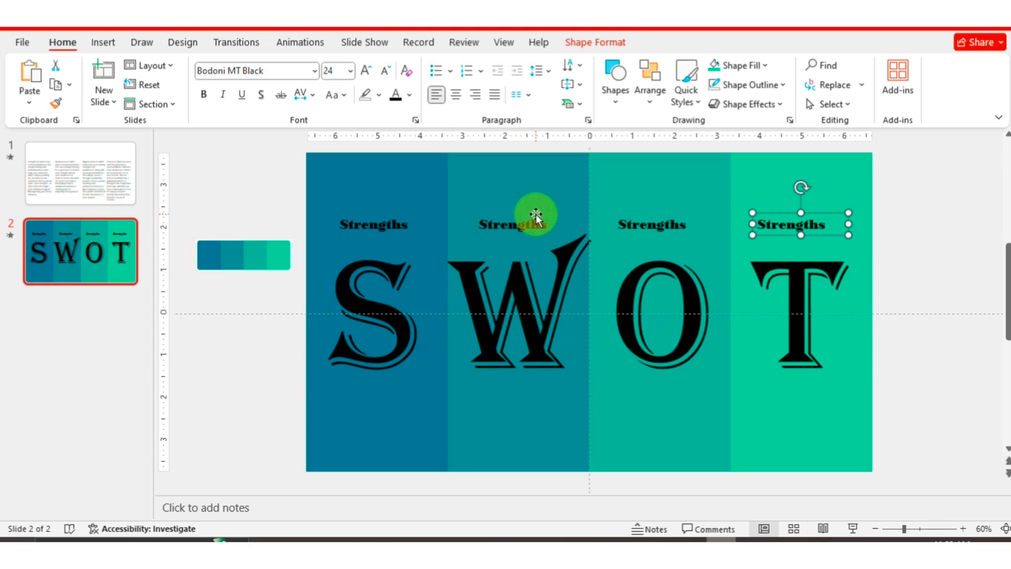
Replace the heading above the W with "Weaknesses" from slide 1 and copy the Strengths heading's formatting onto it.
left_click(541, 224)
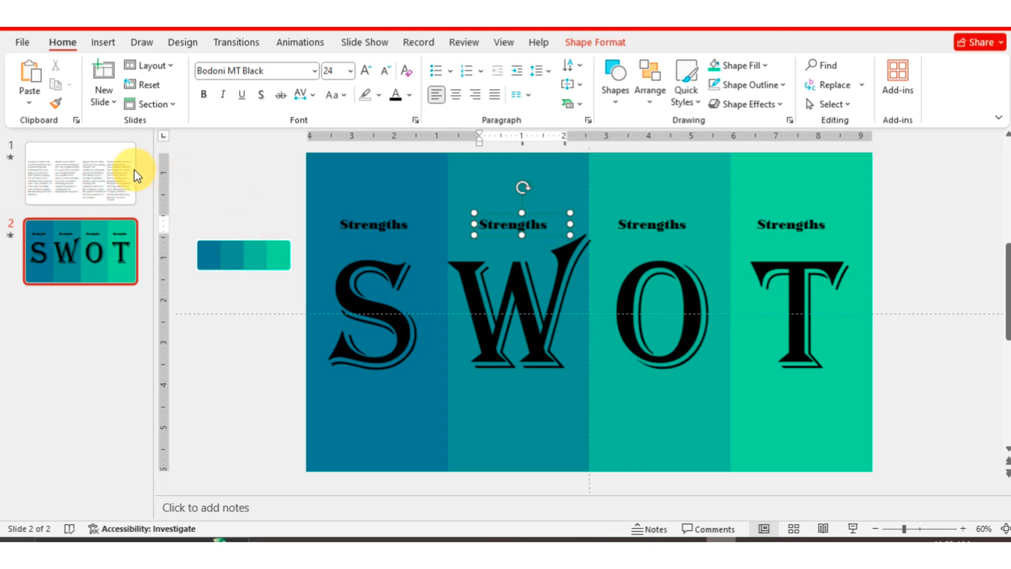
left_click(106, 167)
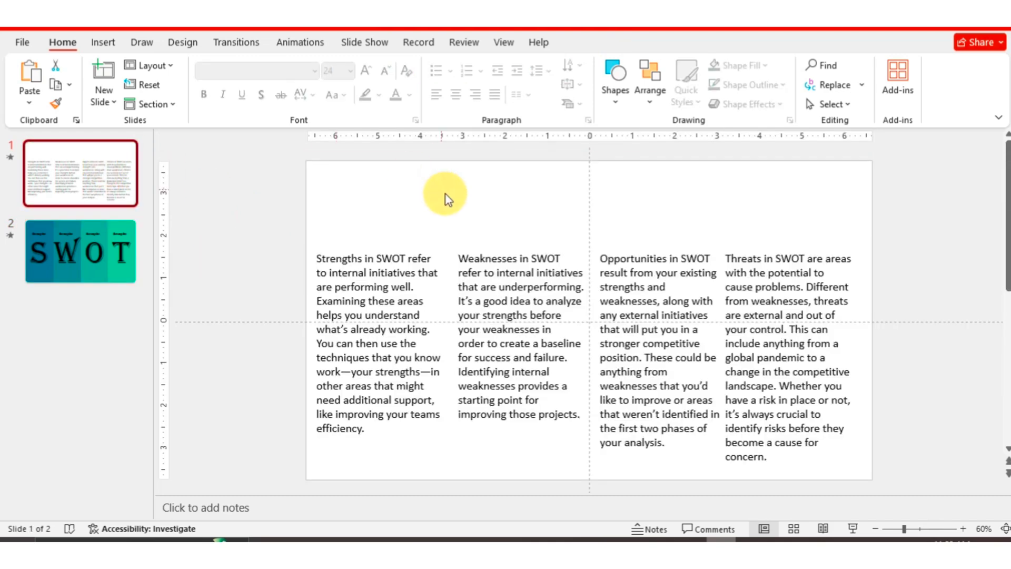
left_click(461, 256)
left_click_drag(460, 258, 512, 253)
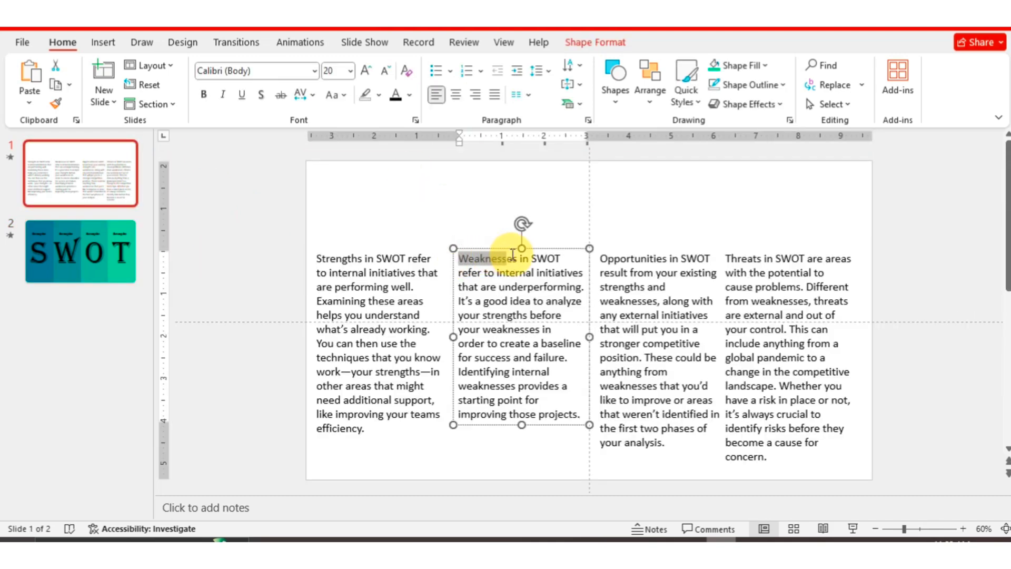
left_click(100, 263)
left_click(496, 224)
mouse_move(497, 224)
left_mouse_down()
mouse_move(548, 222)
mouse_move(480, 221)
left_mouse_up()
type("Weaknesses")
key("Delete")
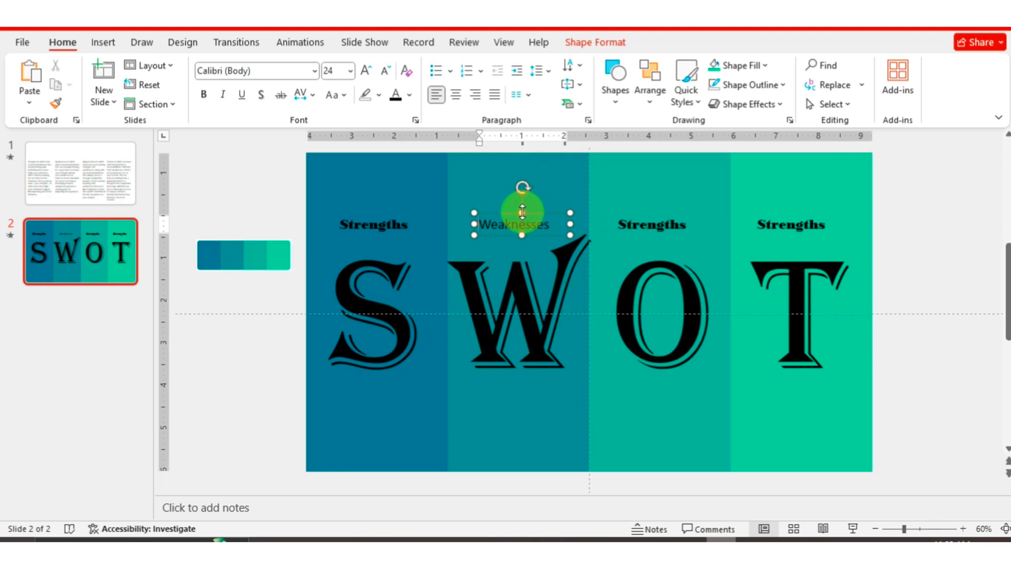
left_click(385, 218)
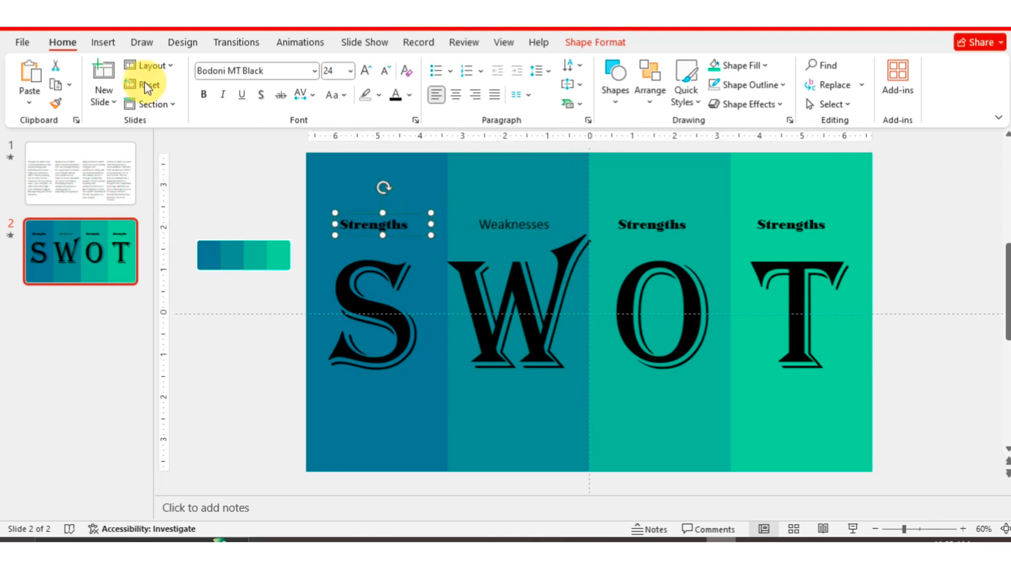
left_click(485, 220)
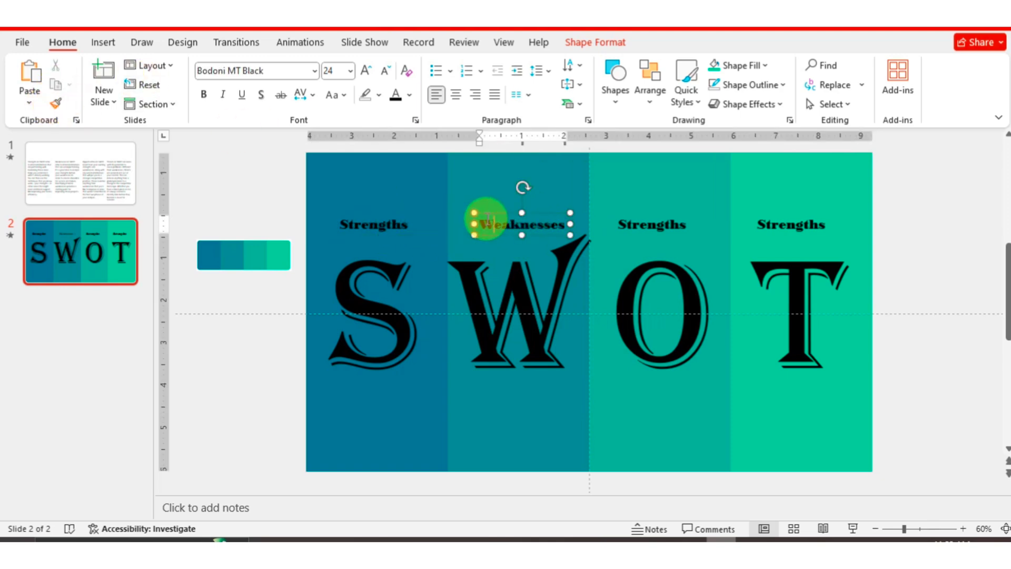
Replace the heading above the O with the word "Opportunities" copied from the text on slide 1.
left_click(649, 217)
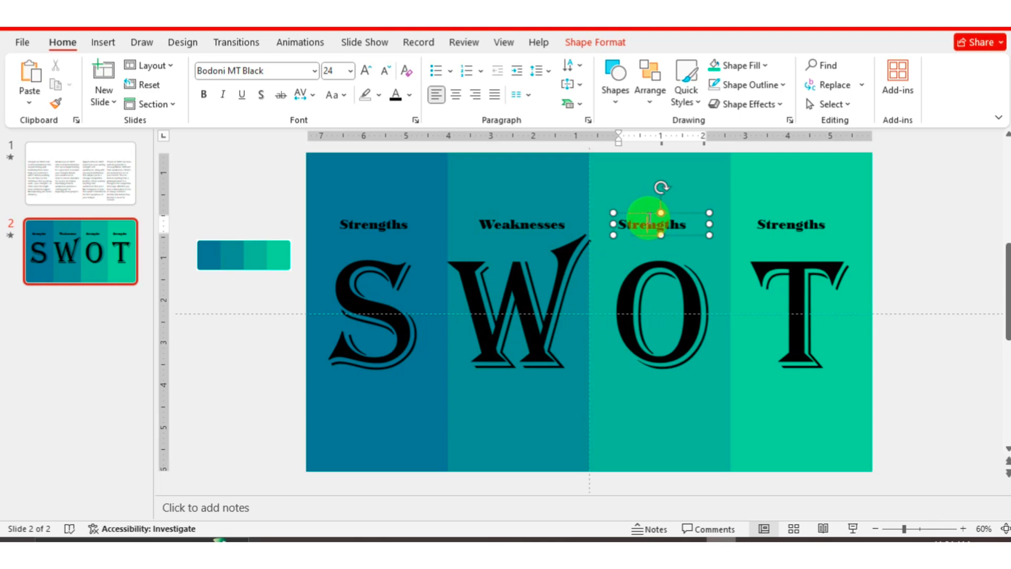
left_click(69, 178)
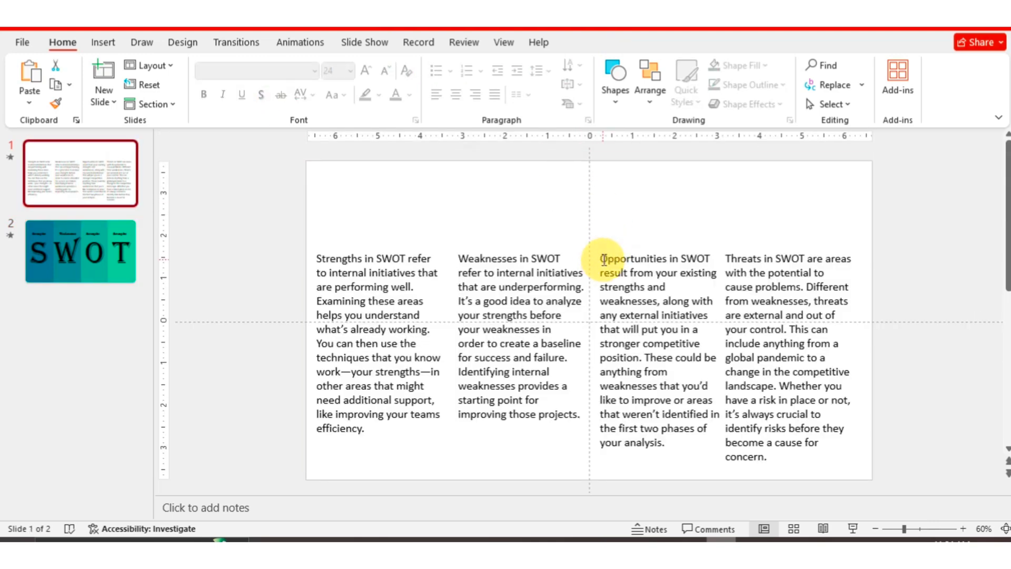
left_click(604, 259)
left_click_drag(600, 258, 667, 259)
key("ctrl+c")
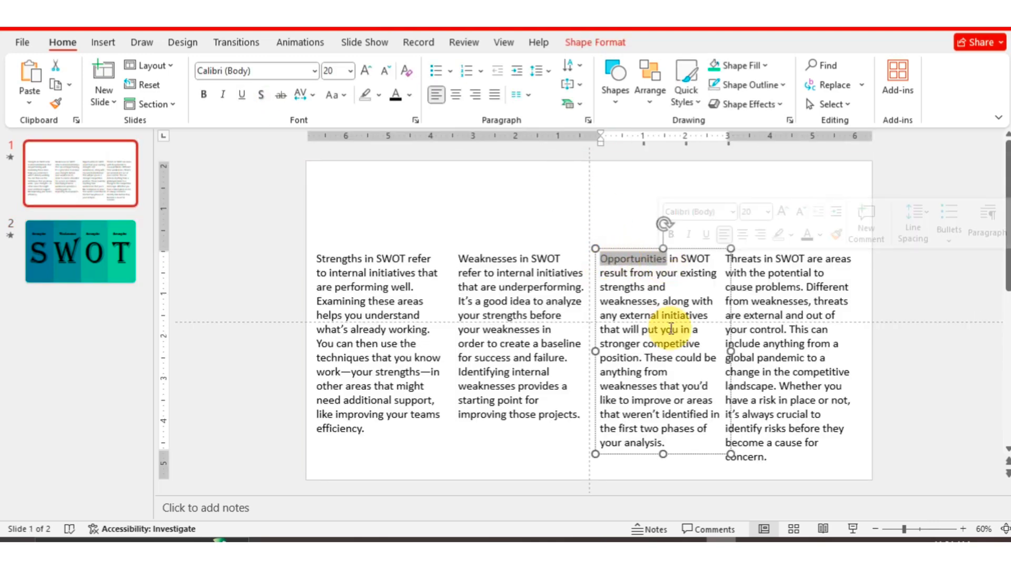
left_click(66, 238)
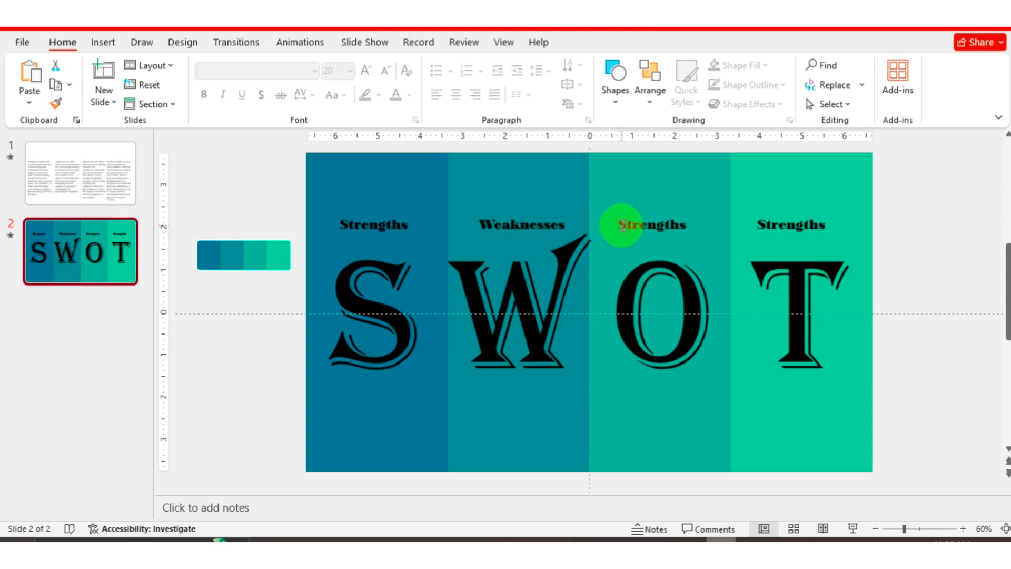
left_click(621, 225)
left_click_drag(619, 225, 683, 231)
key("BackSpace")
key("ctrl+v")
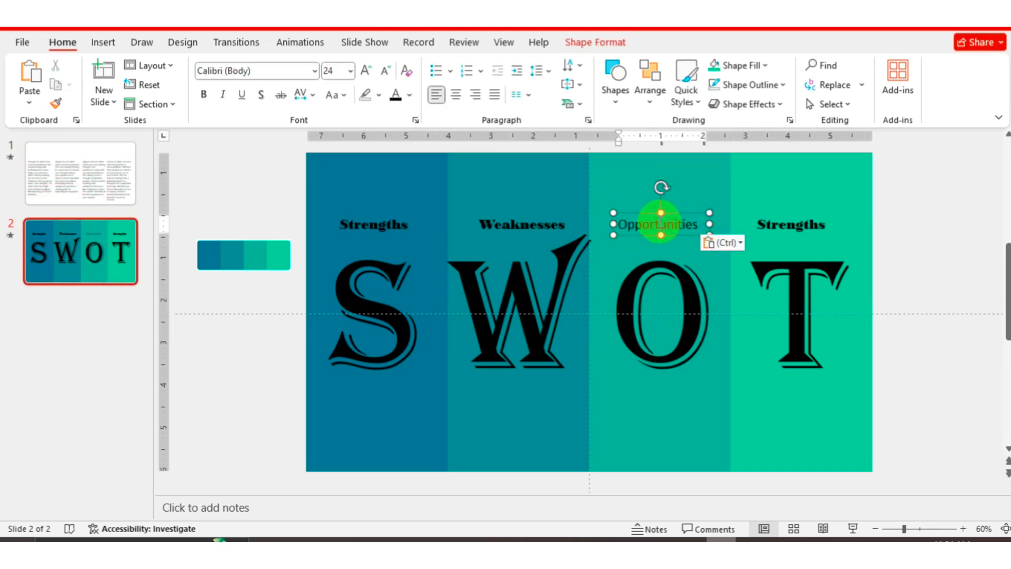
Copy the Weaknesses heading's formatting onto the Opportunities heading.
left_click(566, 220)
left_click(521, 211)
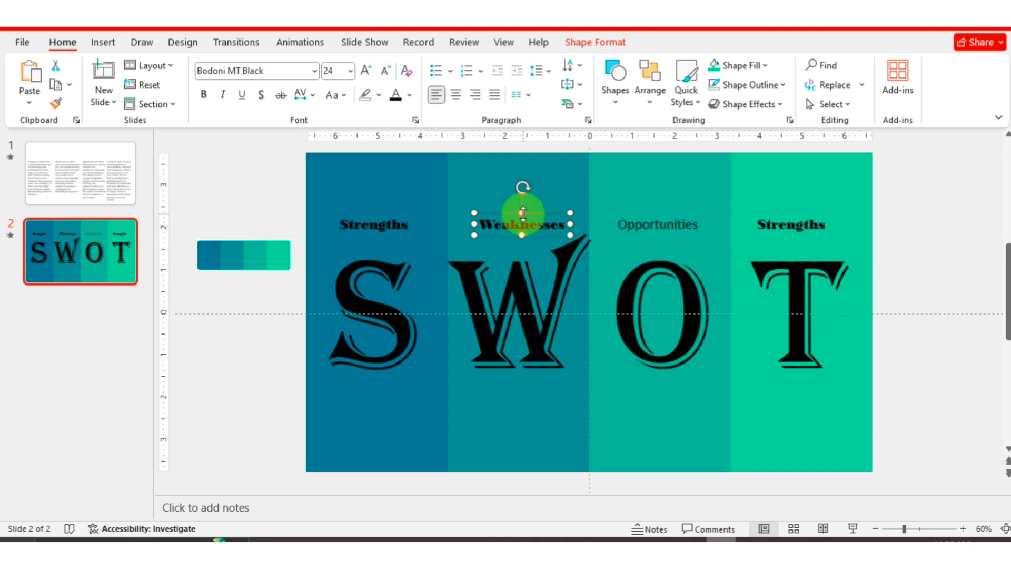
left_click(55, 103)
left_click_drag(626, 218, 727, 228)
Replace the heading above the T with the word "Threats" copied from the text on slide 1.
left_click(753, 227)
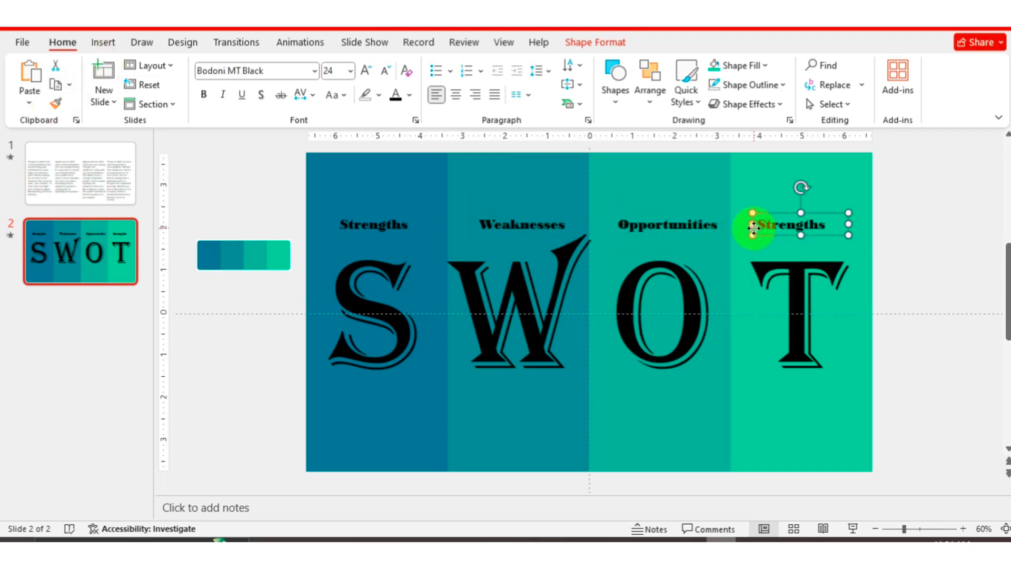
left_click(134, 196)
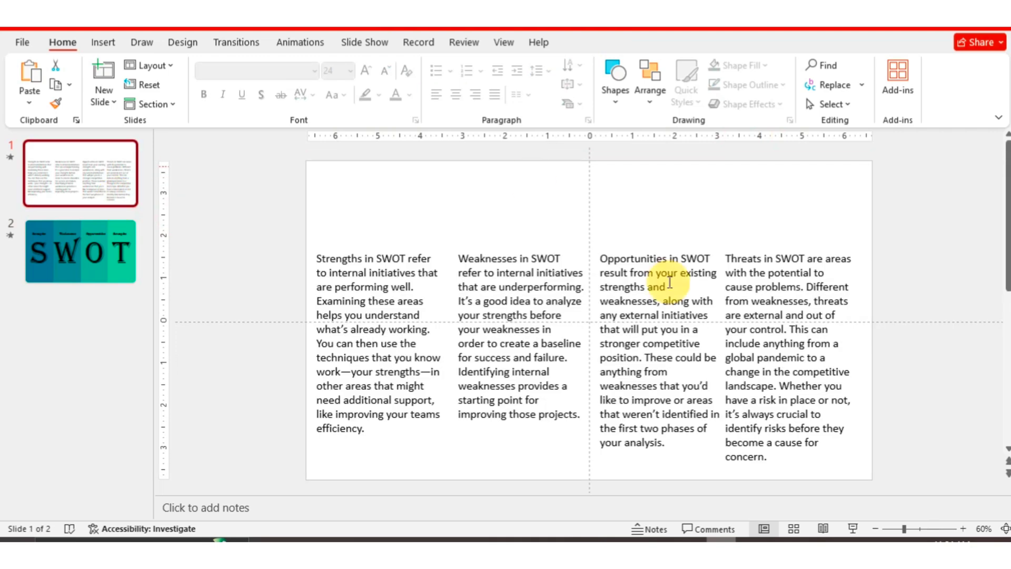
left_click_drag(724, 259, 764, 263)
key("ctrl+c")
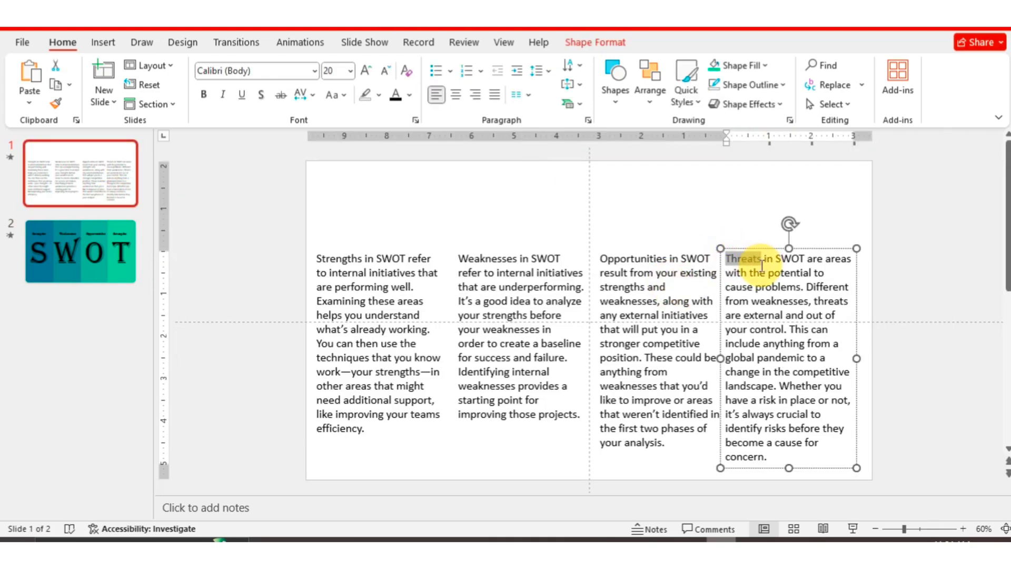
left_click(105, 258)
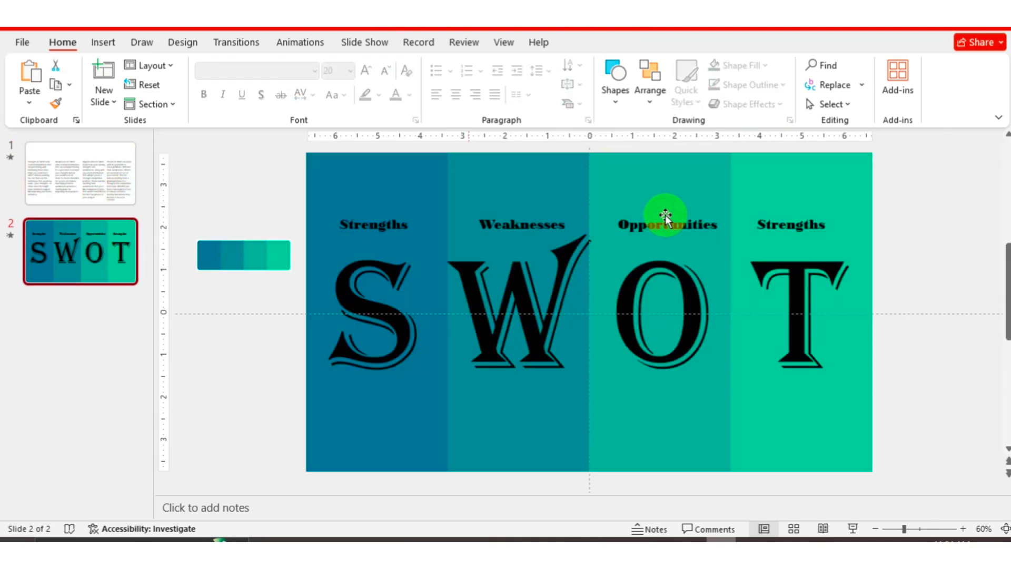
left_click(823, 225)
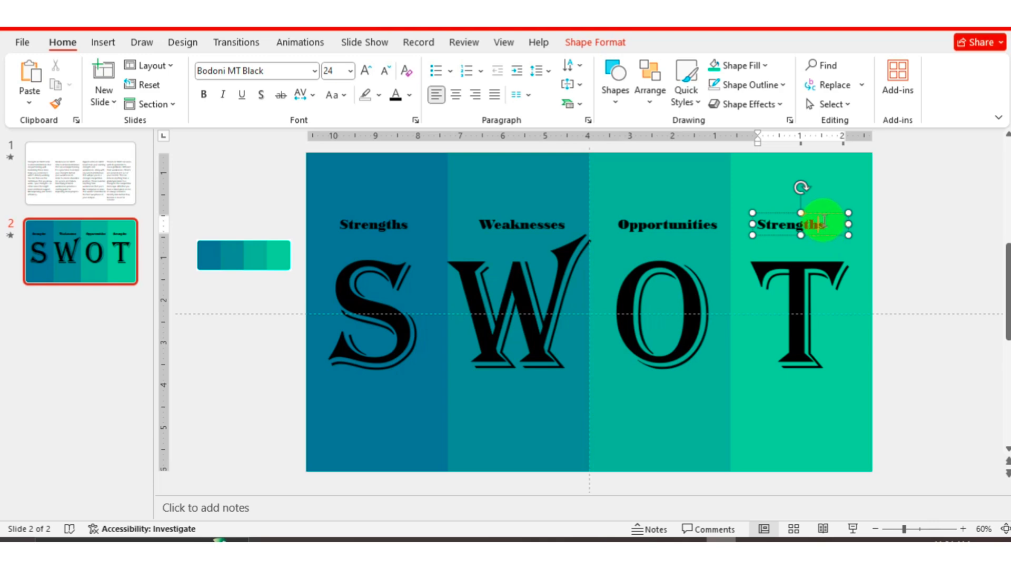
double_click(769, 225)
key("ctrl+v")
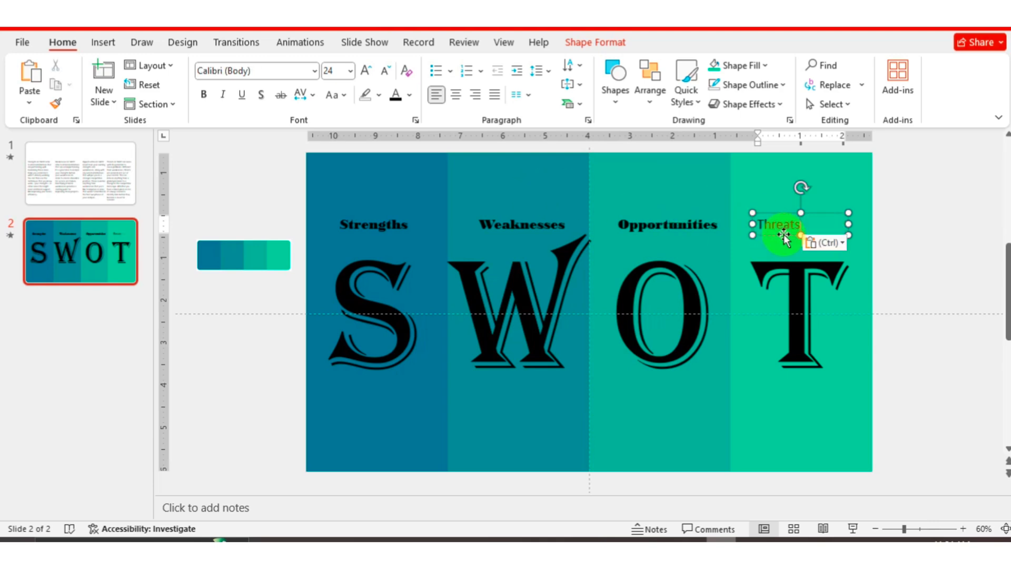
Copy the Opportunities heading's formatting onto the Threats heading.
left_click(703, 225)
left_click(56, 104)
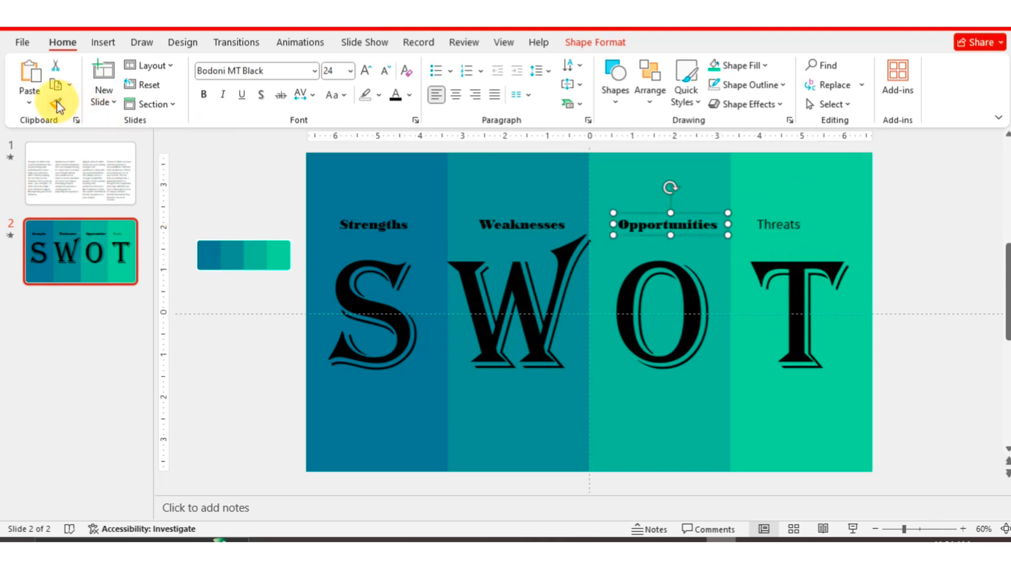
left_click(762, 227)
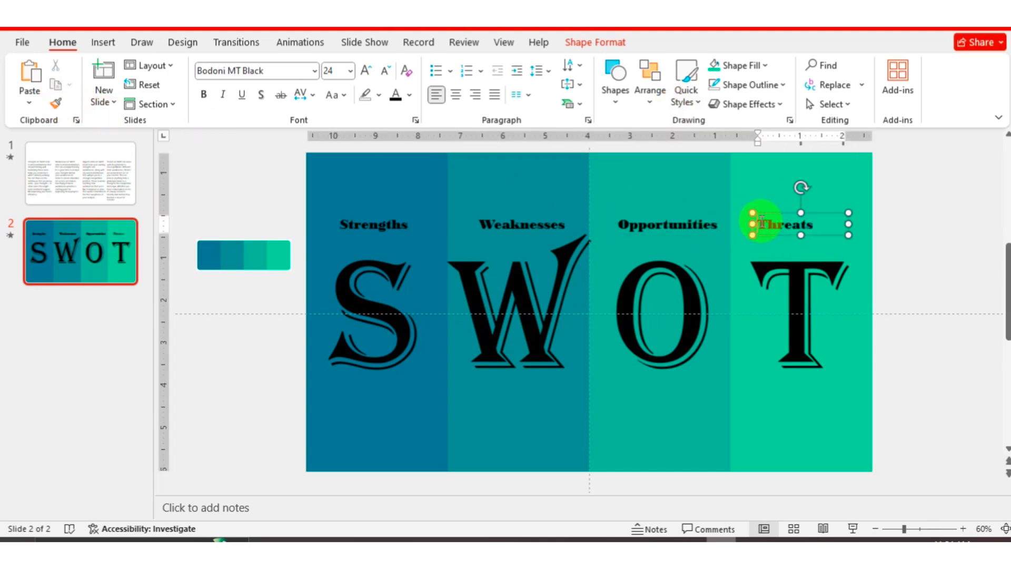
Shift the Opportunities and Weaknesses headings slightly left and the Threats heading slightly right to centre them above their letters.
left_click(648, 225)
left_click(684, 220)
left_click_drag(655, 214, 648, 214)
left_click(526, 219)
left_click_drag(515, 219, 491, 214)
left_click_drag(785, 221, 798, 215)
left_click(655, 305)
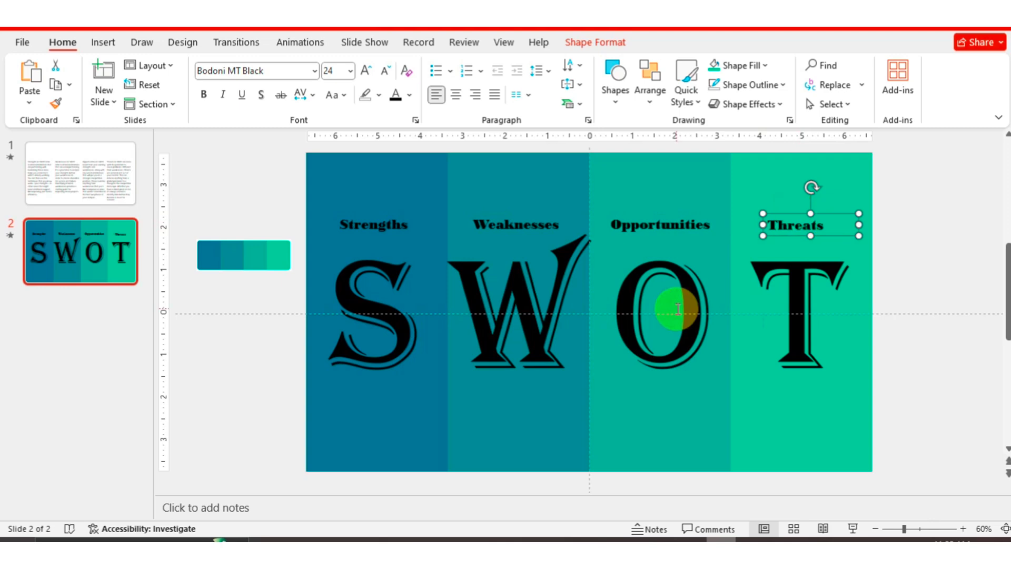
Insert four stock icons on the slide: a thumbs-up, a target, puzzle pieces and a group of people with a magnifier.
left_click(104, 43)
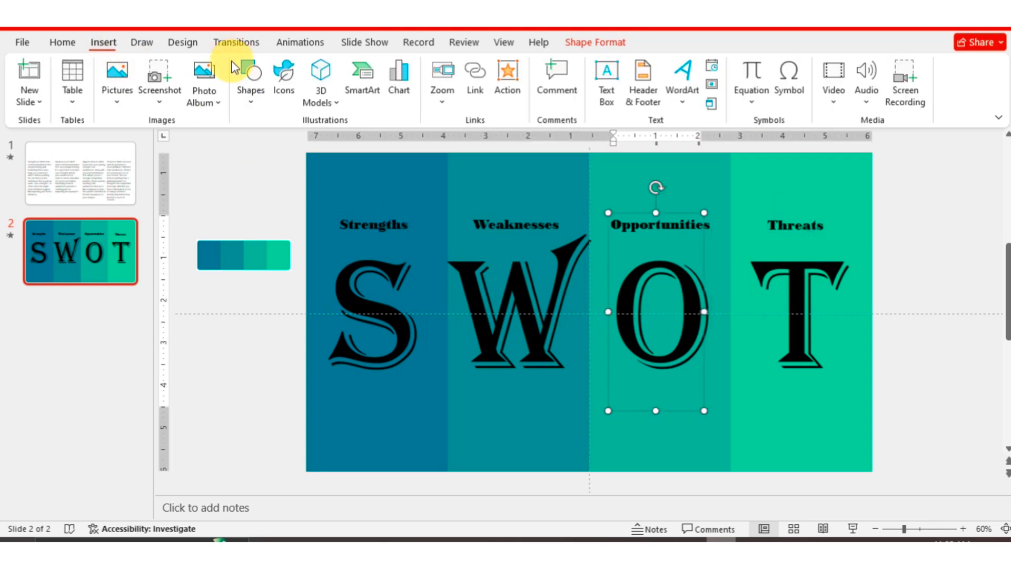
left_click(291, 82)
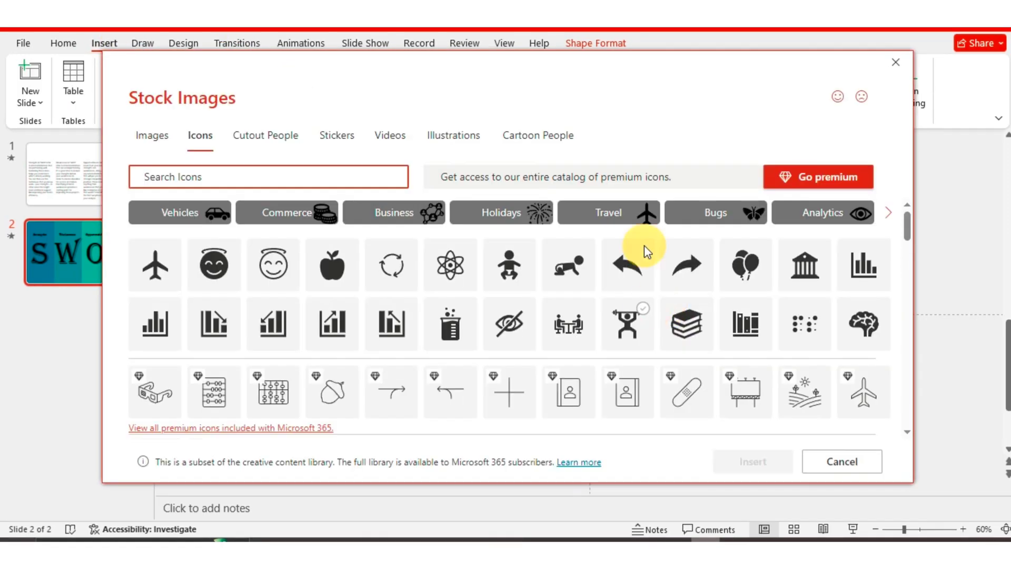
left_click_drag(906, 225, 661, 260)
left_click(391, 294)
left_click_drag(906, 244, 900, 402)
left_click(864, 233)
scroll(908, 403, "up", 1)
left_click(450, 347)
left_click(752, 461)
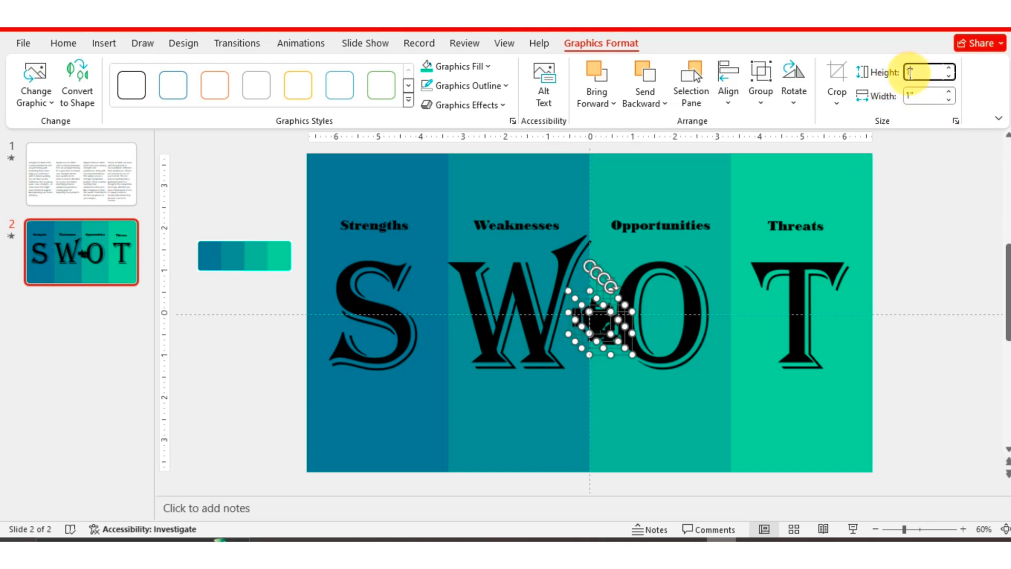
Set the height of all four inserted icons to 0.66".
key("BackSpace")
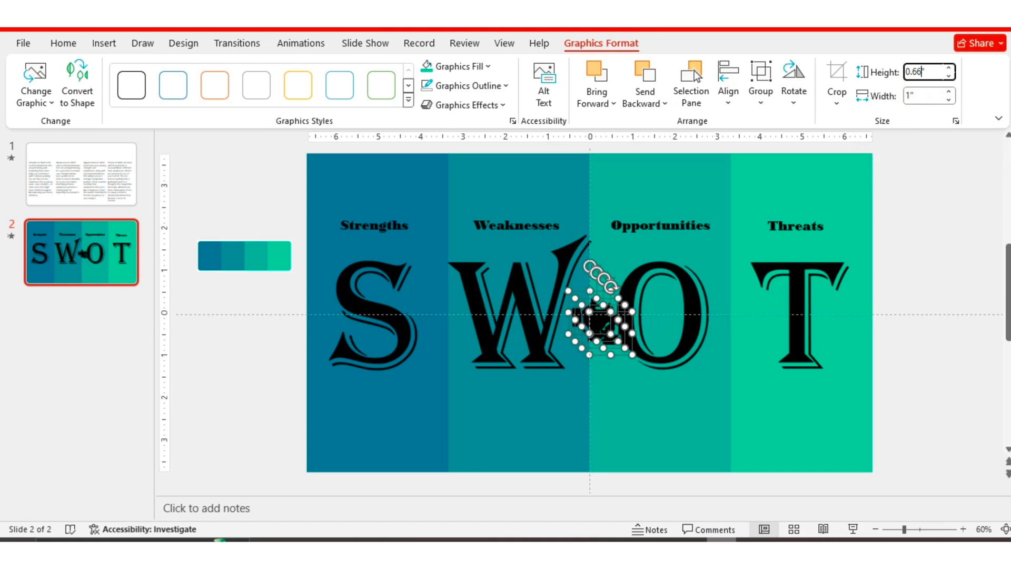
key("Return")
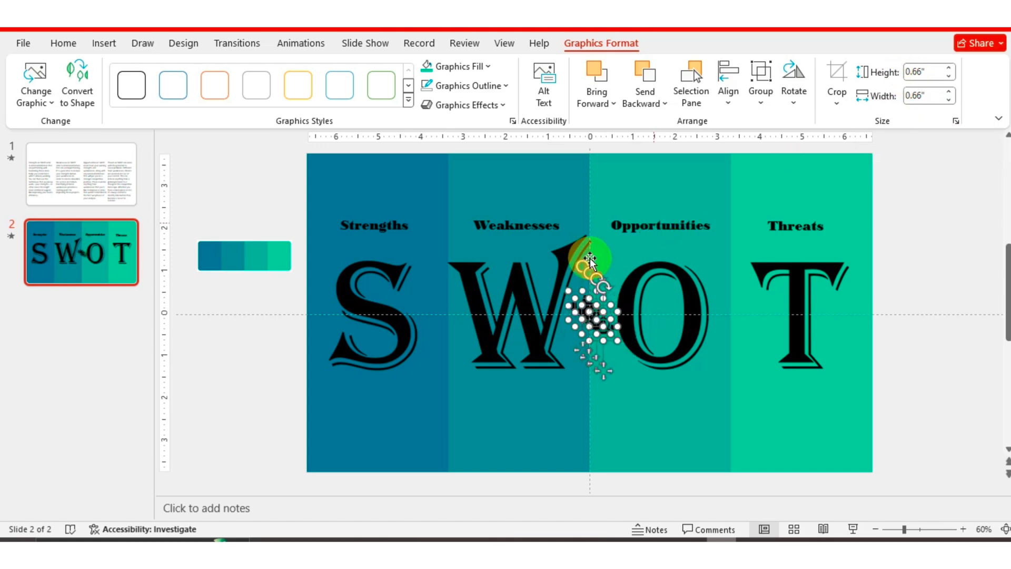
left_click(639, 405)
Place the thumbs-up icon centred above the Strengths heading and the target icon above the Weaknesses heading.
left_click(583, 316)
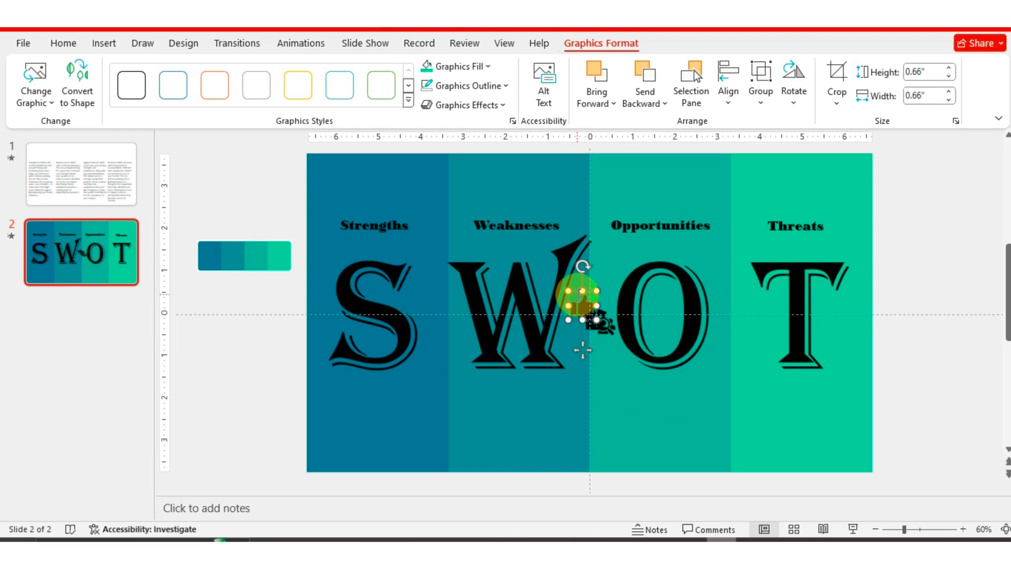
left_click_drag(575, 292, 371, 190)
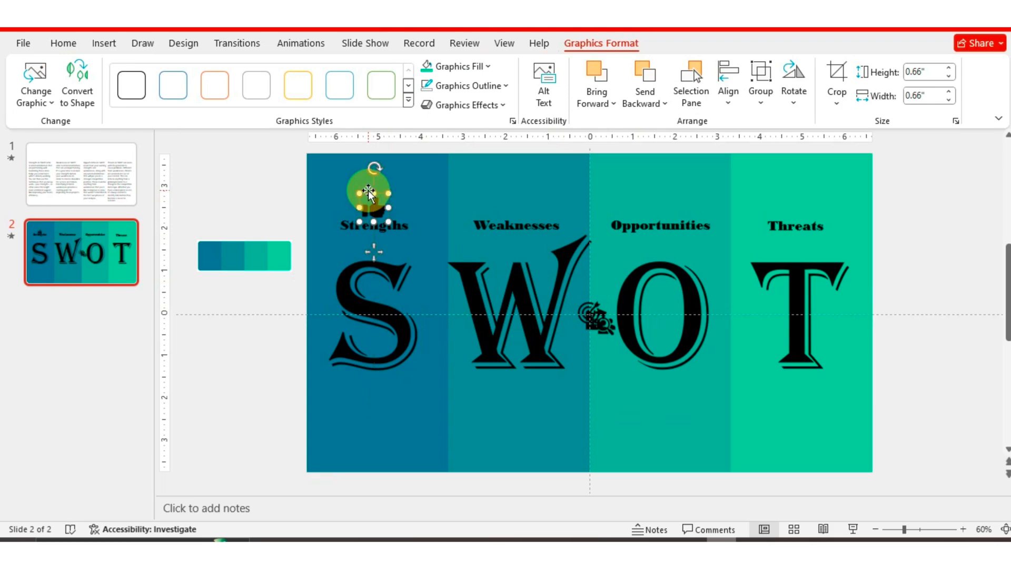
left_click_drag(368, 193, 369, 193)
left_click(606, 317)
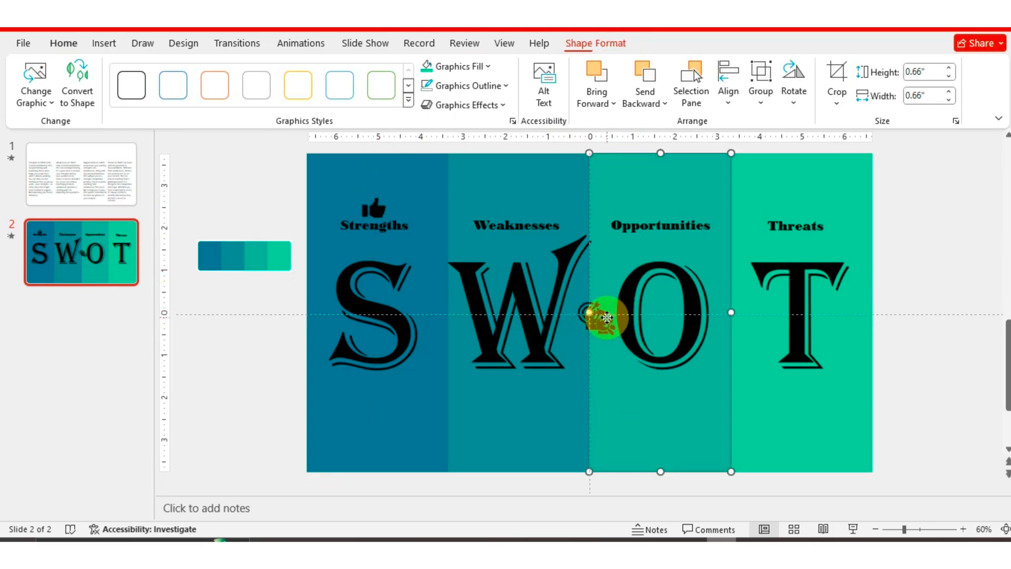
left_click(582, 303)
left_click_drag(581, 300, 510, 197)
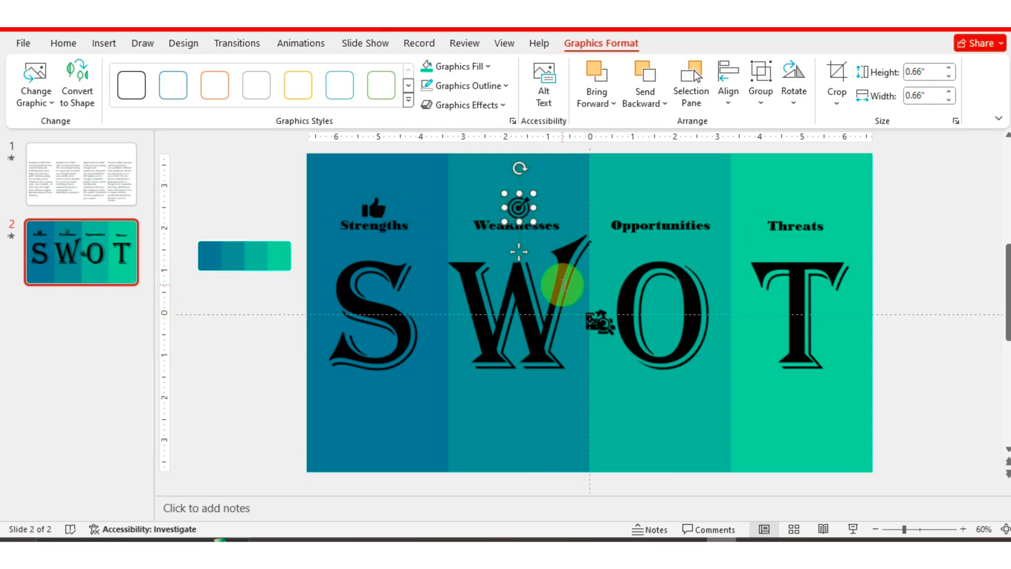
Place the people icon above the Threats heading and the puzzle icon above the Opportunities heading.
left_click(607, 318)
left_click_drag(606, 318, 800, 201)
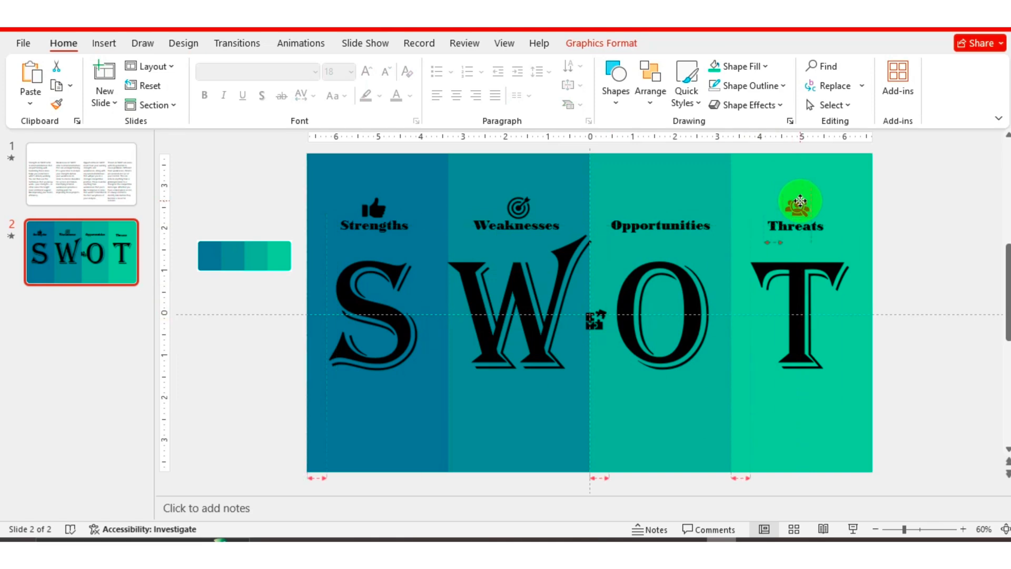
left_click(595, 327)
left_click(598, 320)
left_click_drag(598, 319, 667, 206)
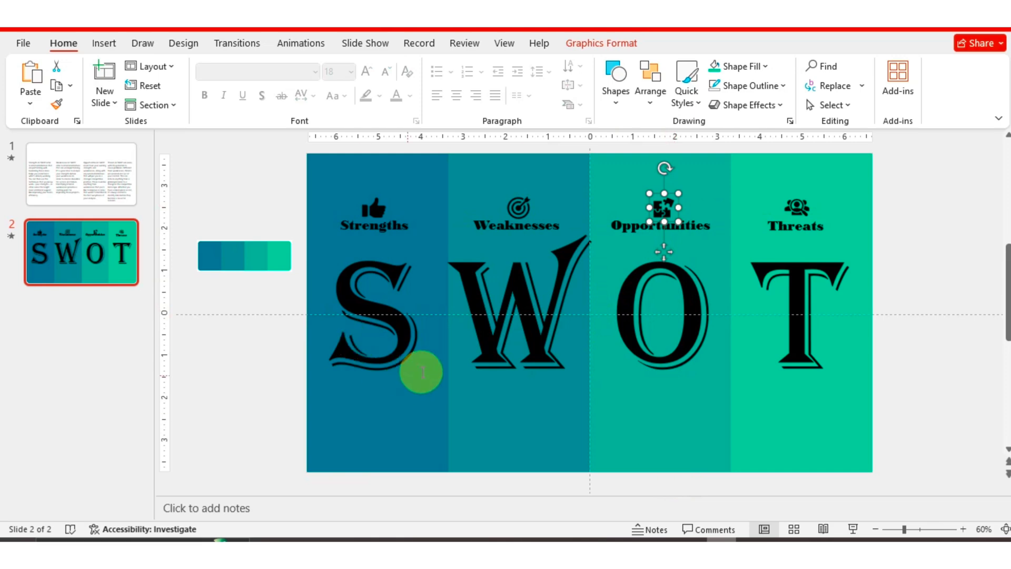
Copy the Strengths description text box from slide 1 into the Strengths column on slide 2.
left_click(284, 343)
left_click(68, 168)
left_click(390, 262)
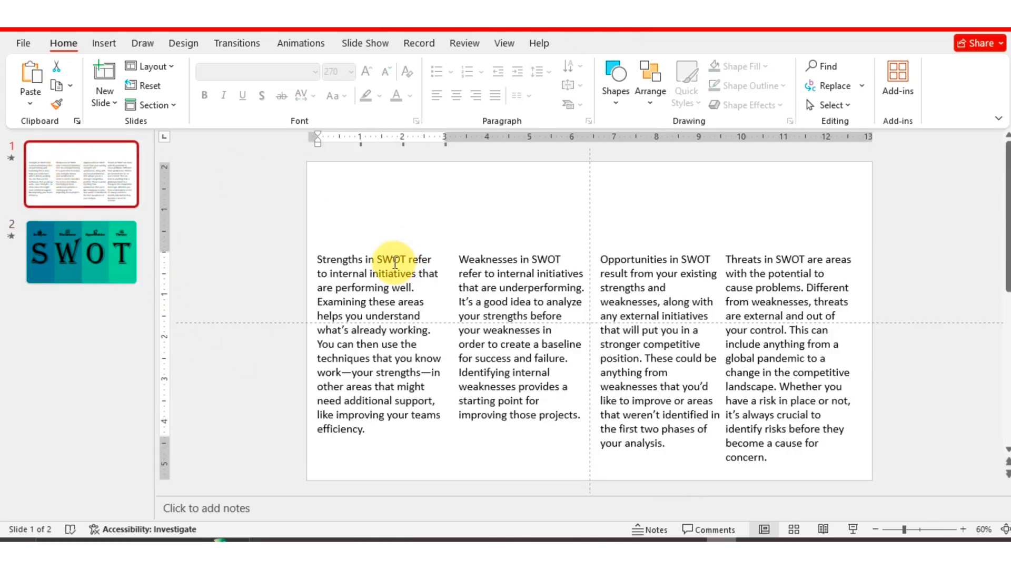
left_click(381, 249)
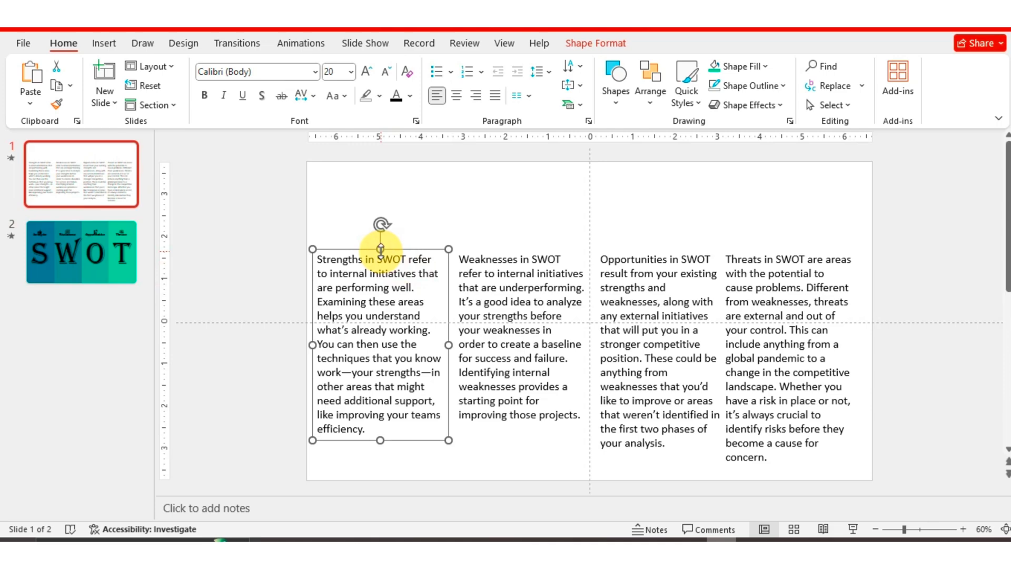
left_click(103, 266)
left_click(327, 259)
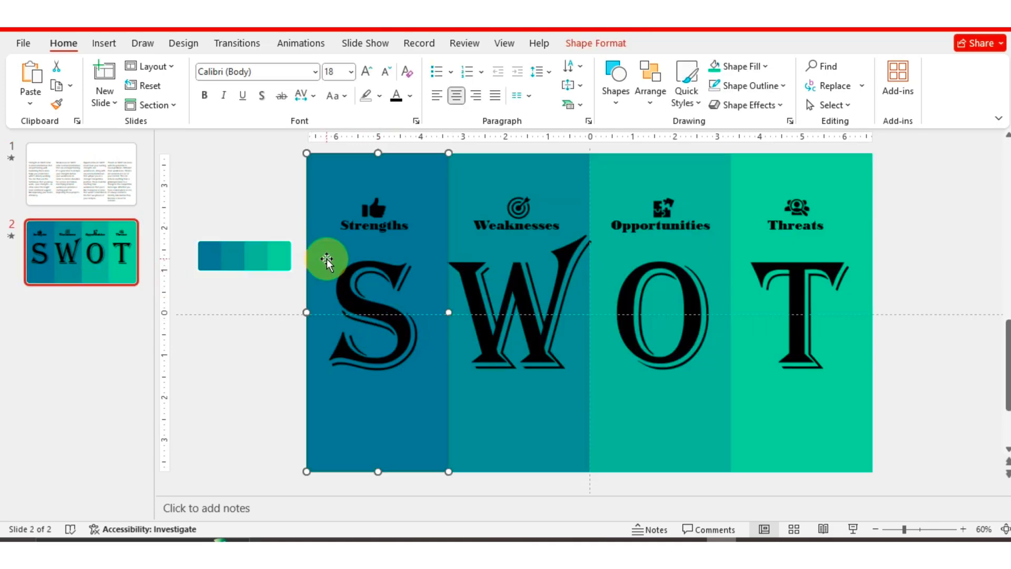
key("ctrl+v")
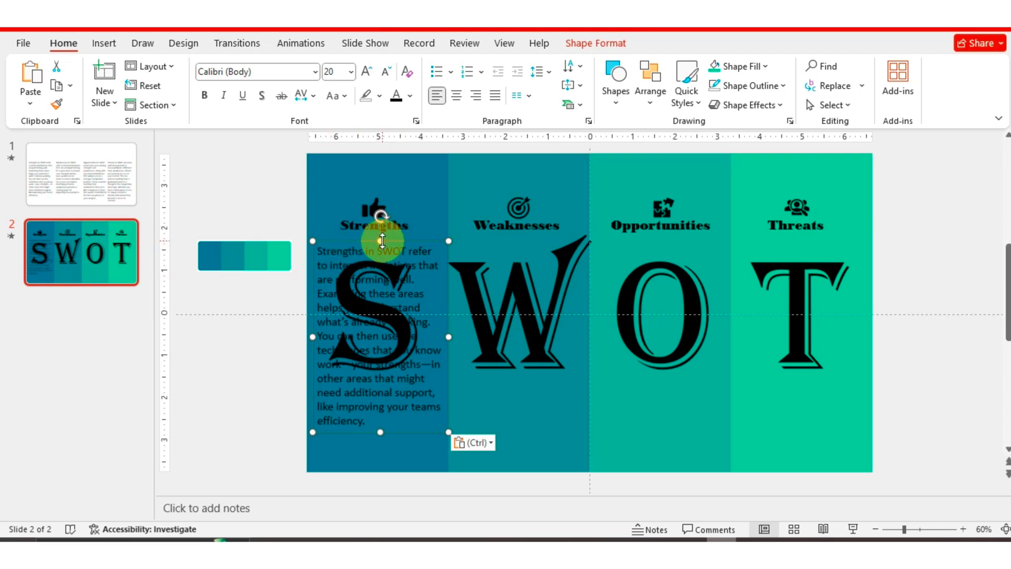
Change the Strengths description's font to Goudy Old Style.
left_click(315, 71)
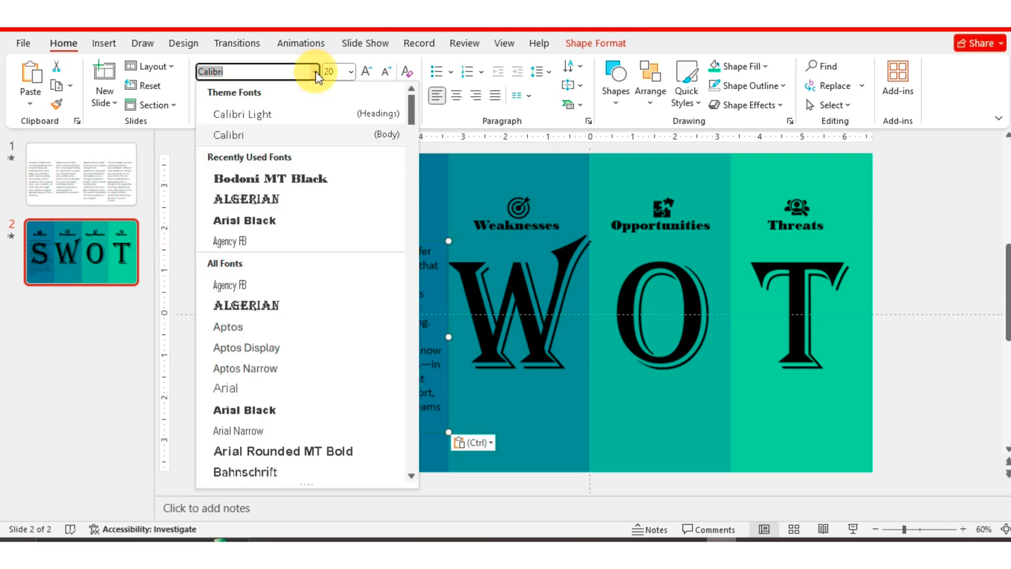
left_click_drag(411, 122, 361, 271)
left_click(246, 192)
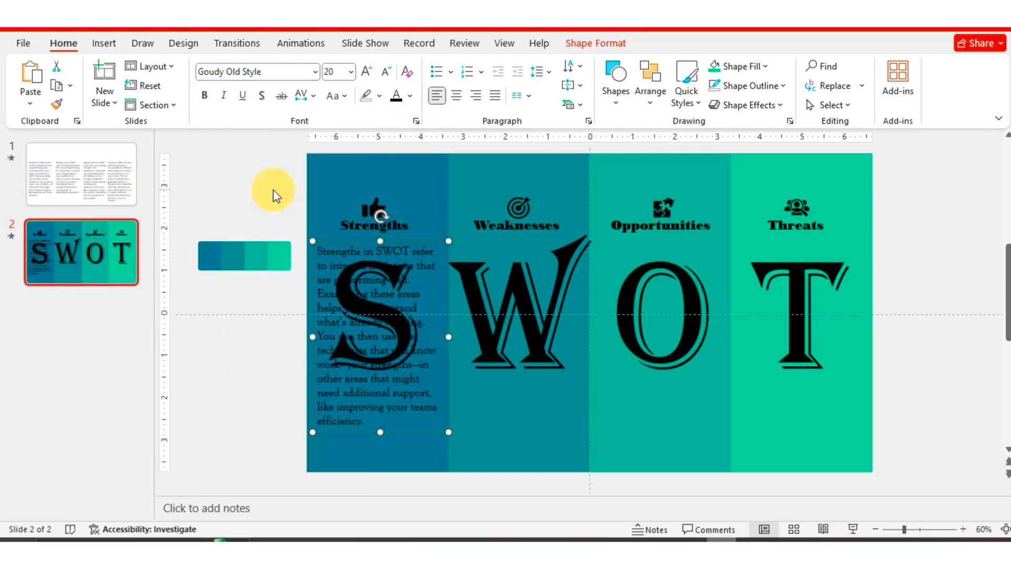
Copy the Weaknesses description text box from slide 1 into the Weaknesses column on slide 2.
left_click(86, 162)
left_click(480, 251)
key("ctrl+c")
left_click(116, 232)
key("ctrl+v")
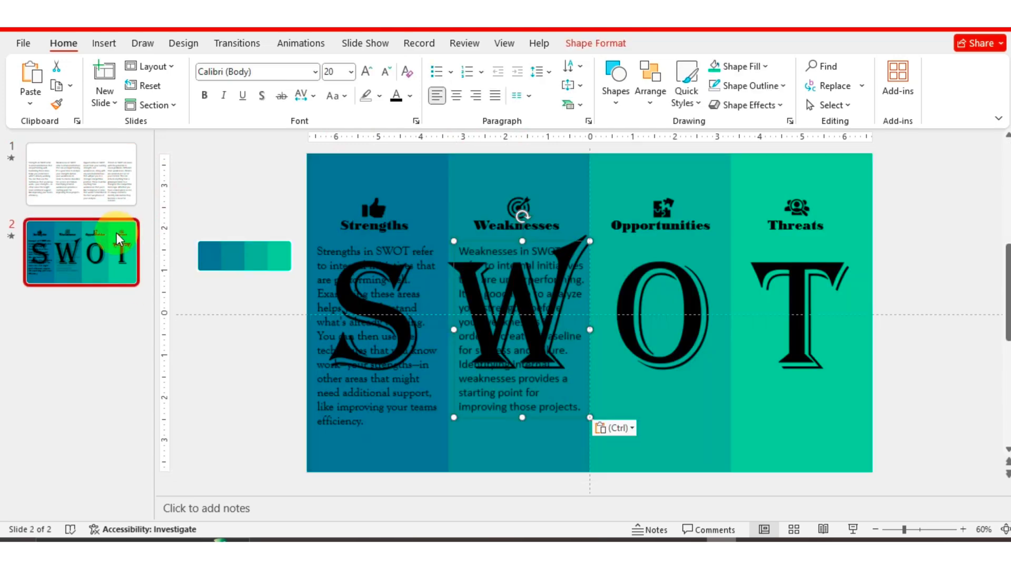
Copy the Opportunities description text box from slide 1 into the Opportunities column on slide 2.
left_click(93, 203)
left_click(613, 261)
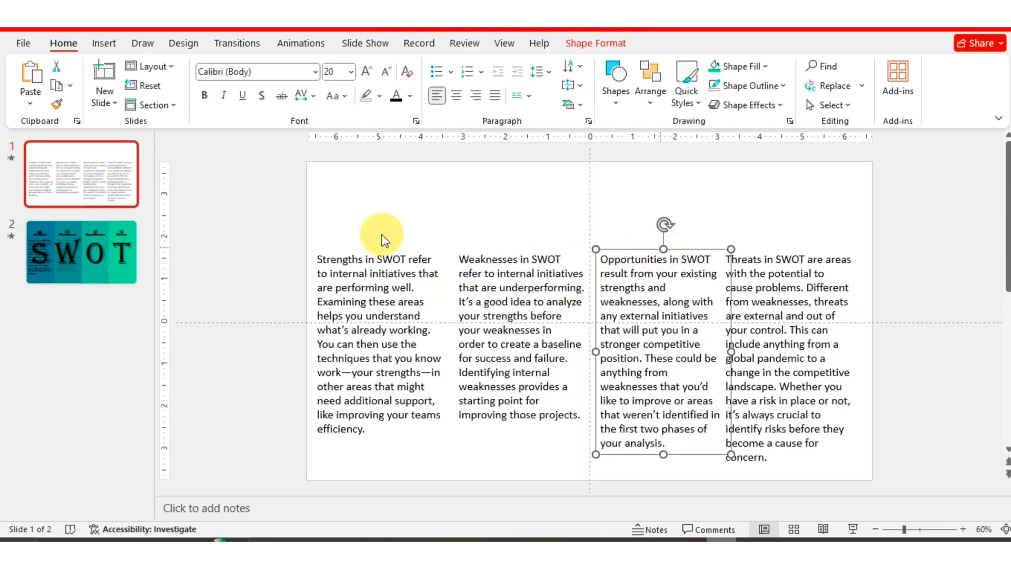
key("ctrl+c")
left_click(102, 258)
key("ctrl+v")
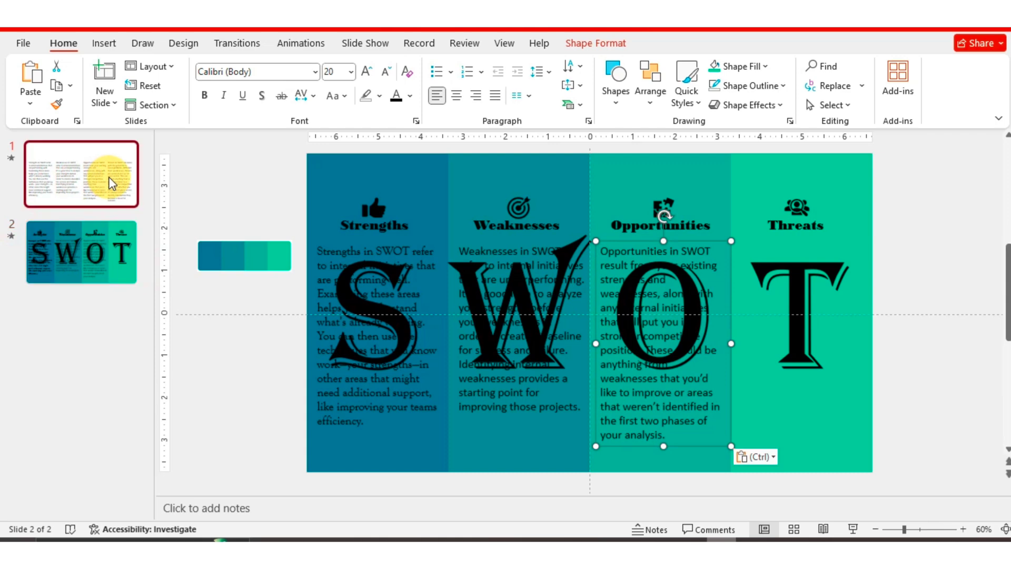
Copy the Threats description text box from slide 1 to slide 2 and shift it right to fit inside its column.
left_click(112, 183)
left_click(823, 260)
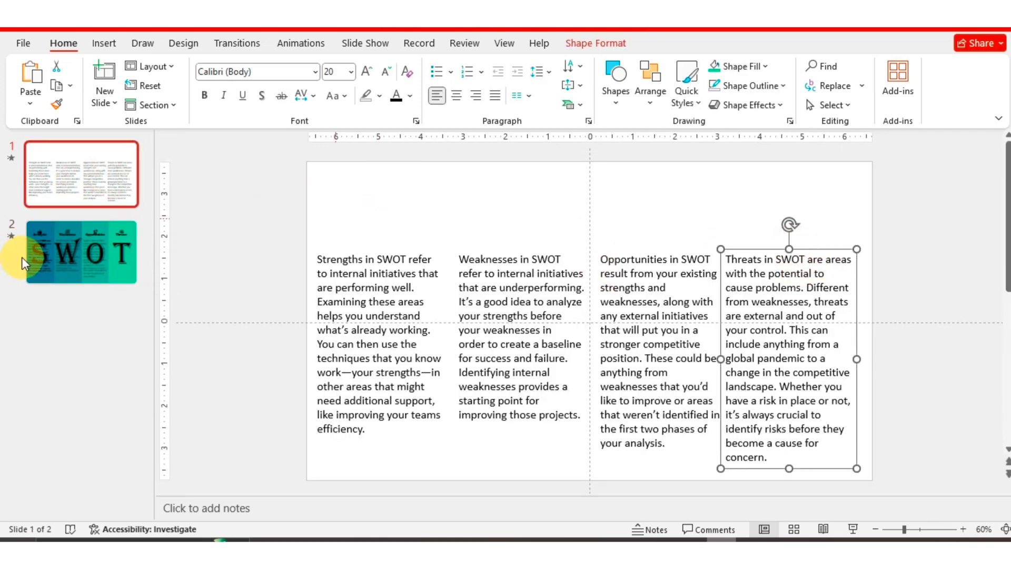
key("ctrl+c")
left_click(72, 247)
key("ctrl+v")
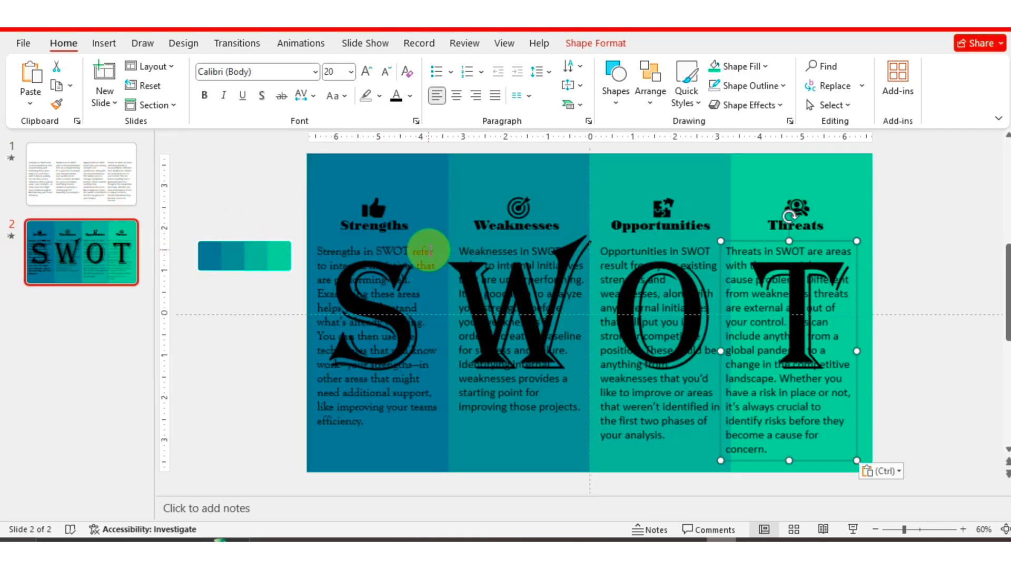
left_click_drag(759, 243, 771, 243)
Copy the Strengths description's formatting onto the Weaknesses and Opportunities descriptions.
left_click(525, 269)
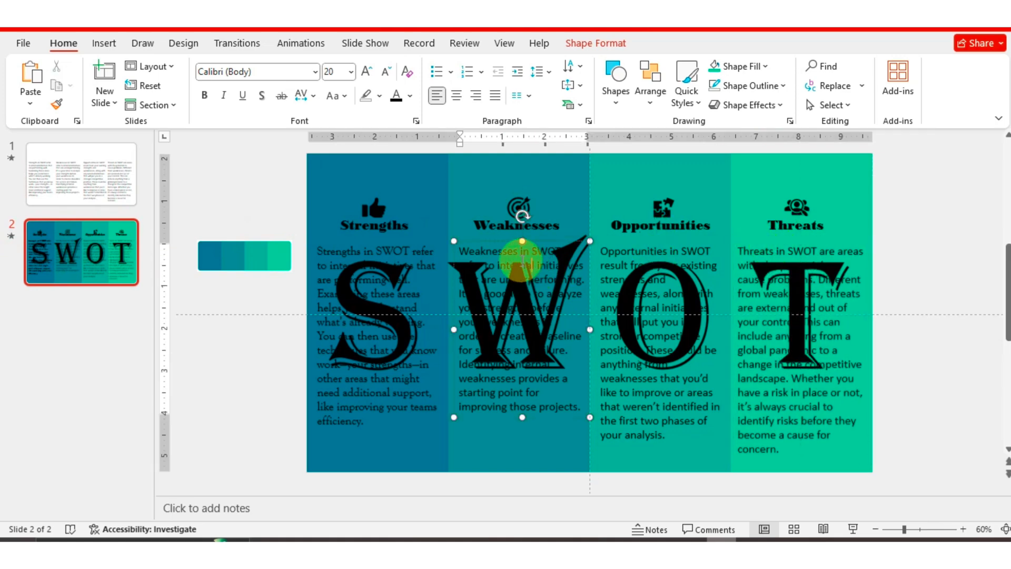
left_click_drag(513, 240, 514, 239)
left_click(627, 248)
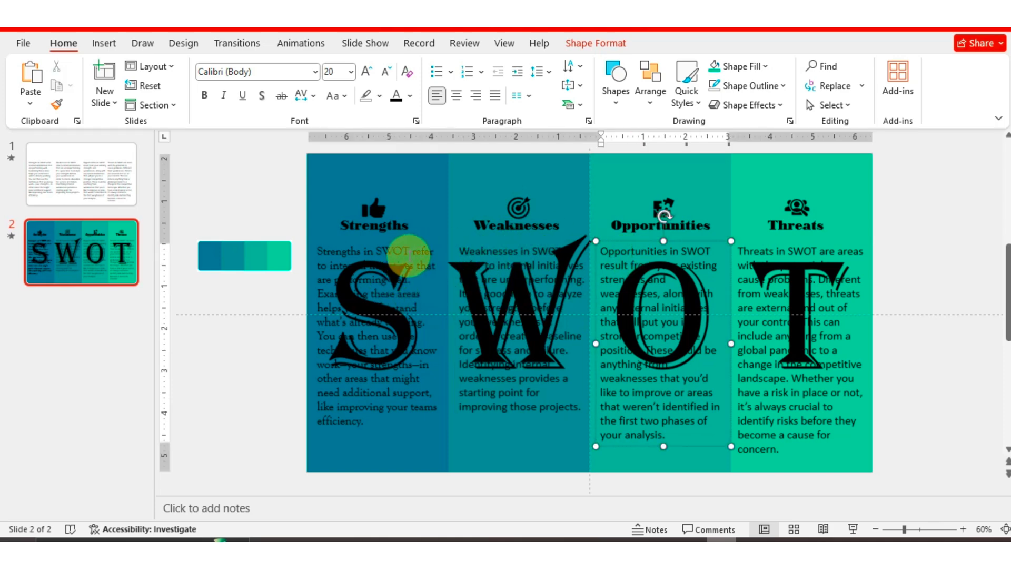
left_click(409, 252)
left_click(379, 238)
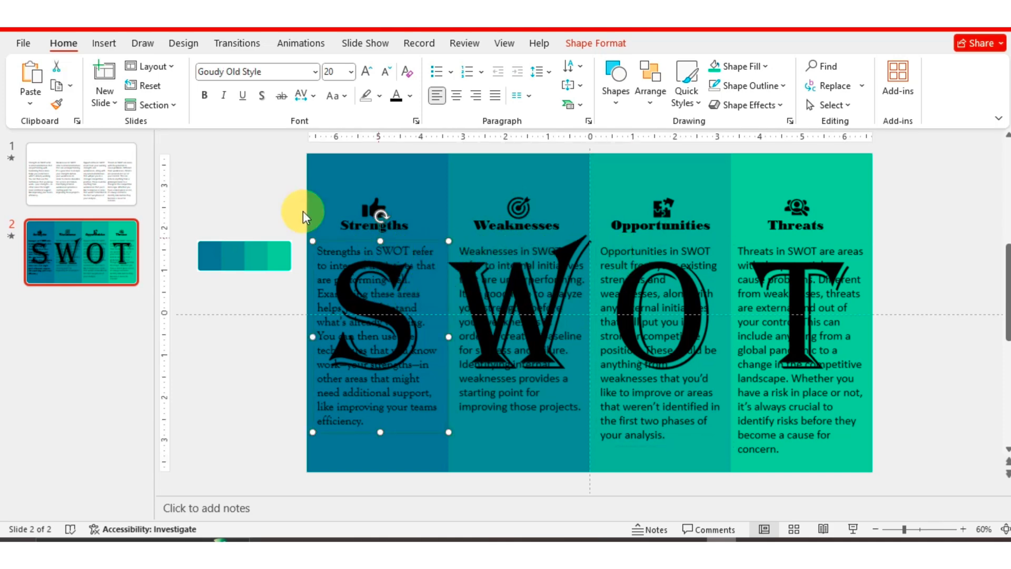
left_click(476, 273)
left_click(57, 103)
left_click(598, 242)
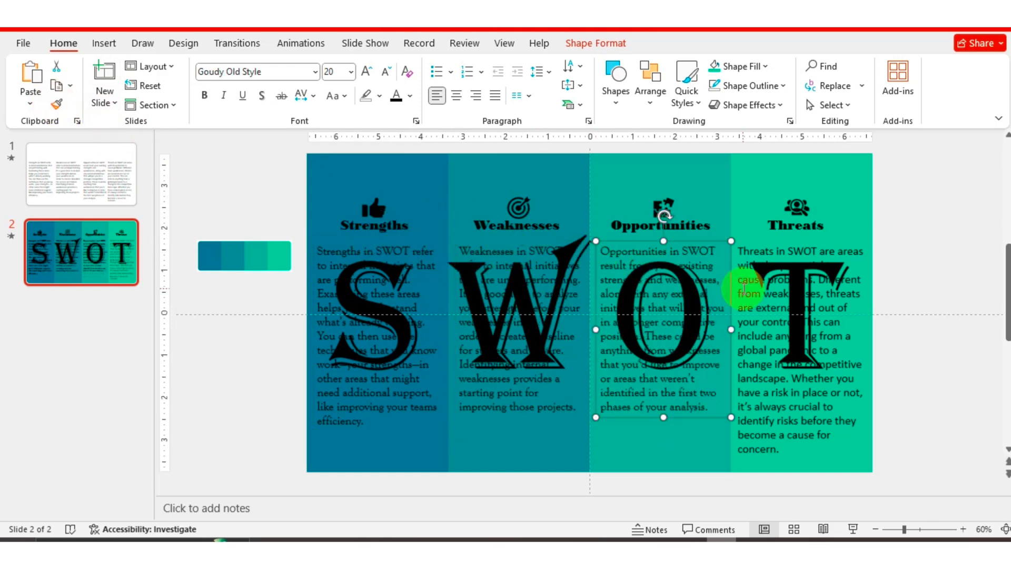
Copy the Opportunities description's formatting onto the Threats description.
left_click(742, 287)
left_click(56, 103)
left_click(615, 252)
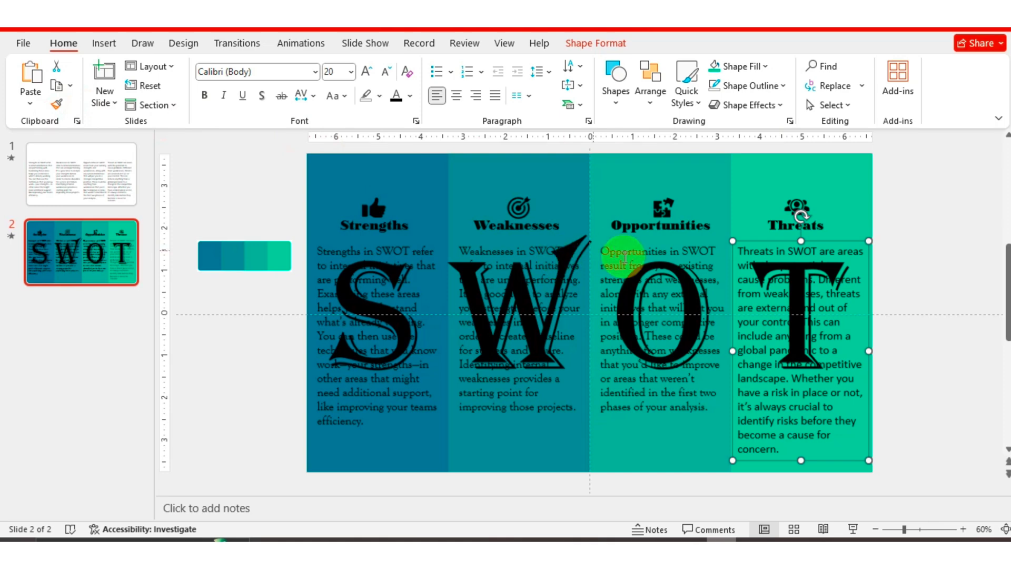
left_click(57, 106)
left_click(745, 253)
left_click(670, 398)
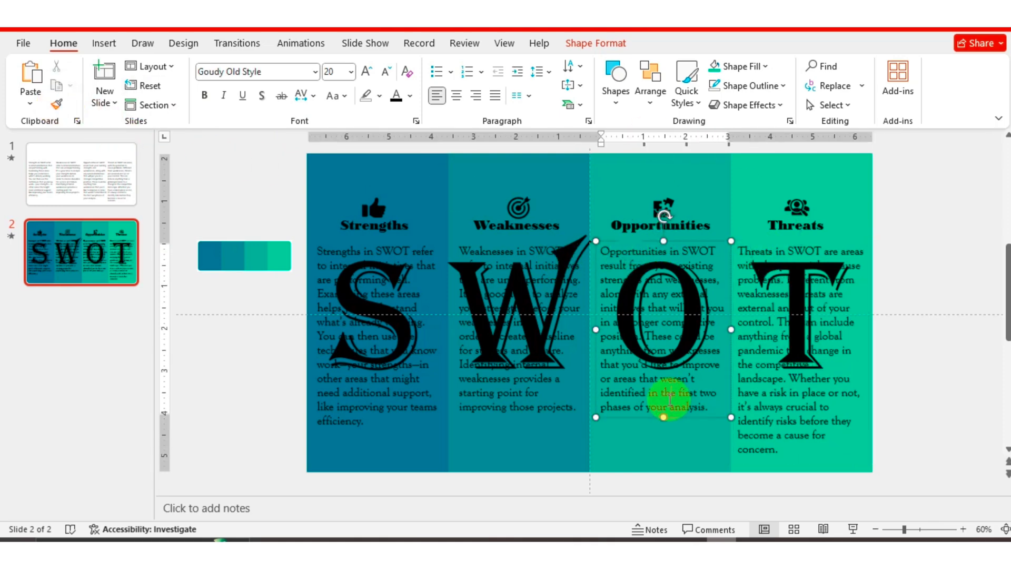
left_click(659, 456)
left_click(293, 387)
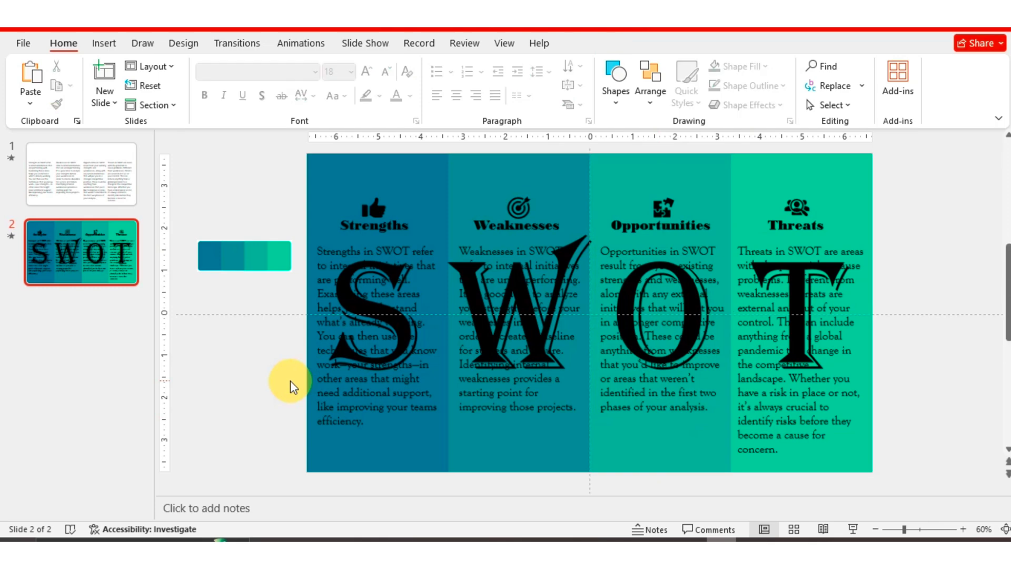
Group the thumbs-up icon with the Strengths heading.
left_click(377, 207)
left_click(345, 224, "shift")
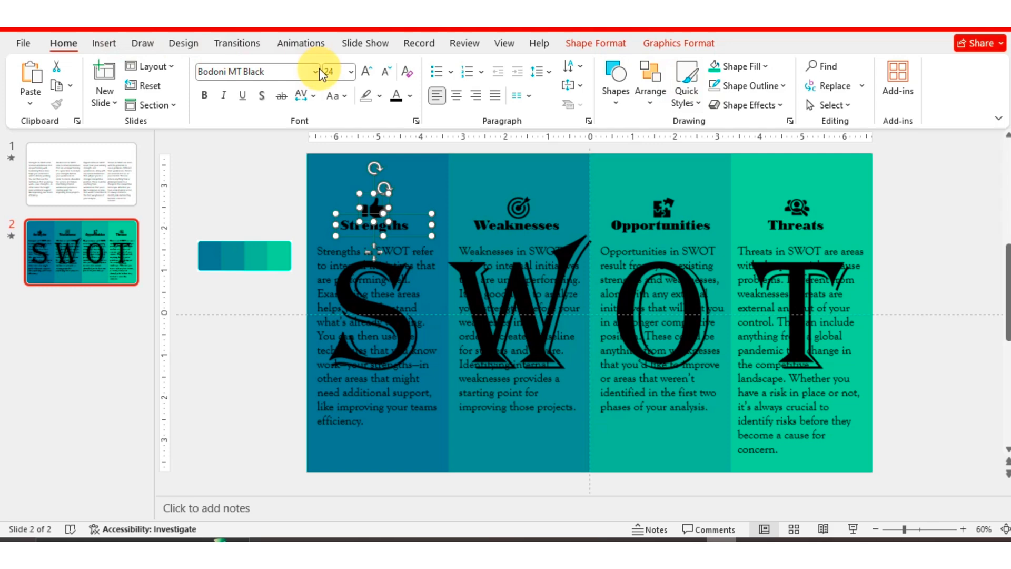
left_click(597, 44)
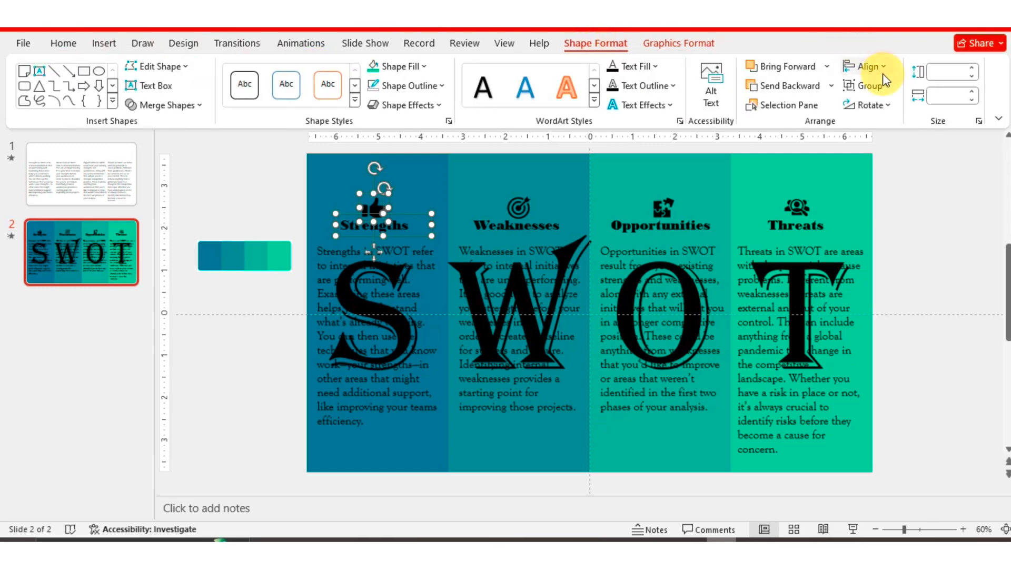
left_click(870, 85)
left_click(871, 106)
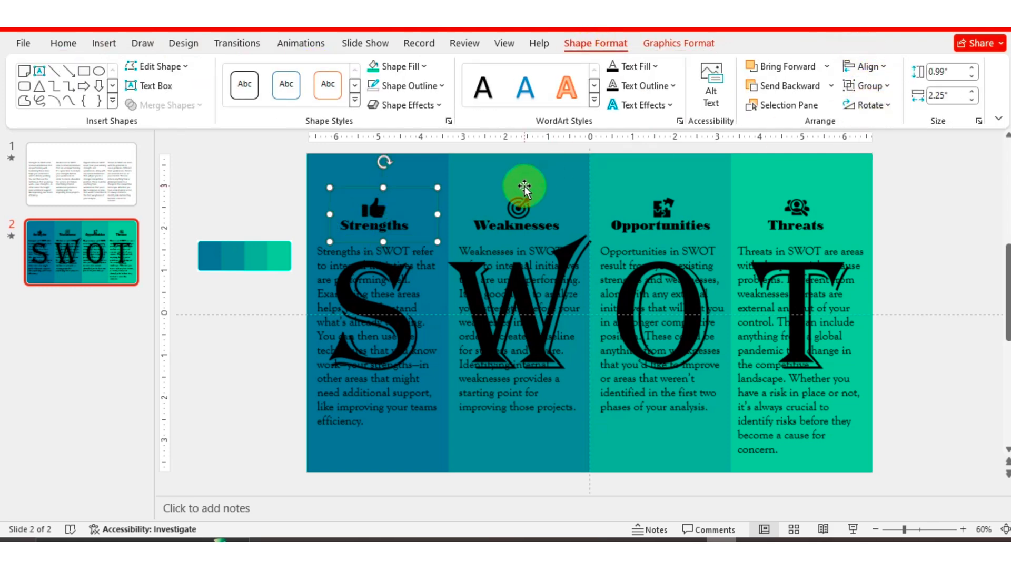
Group the target icon with the Weaknesses heading.
left_click(519, 221)
left_click(504, 194, "shift")
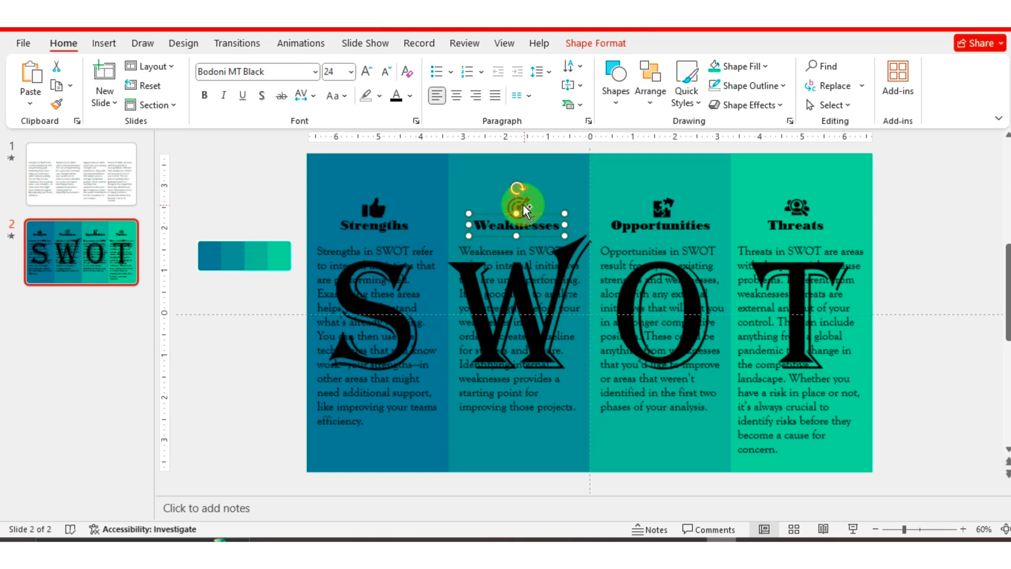
left_click(595, 42)
left_click(876, 89)
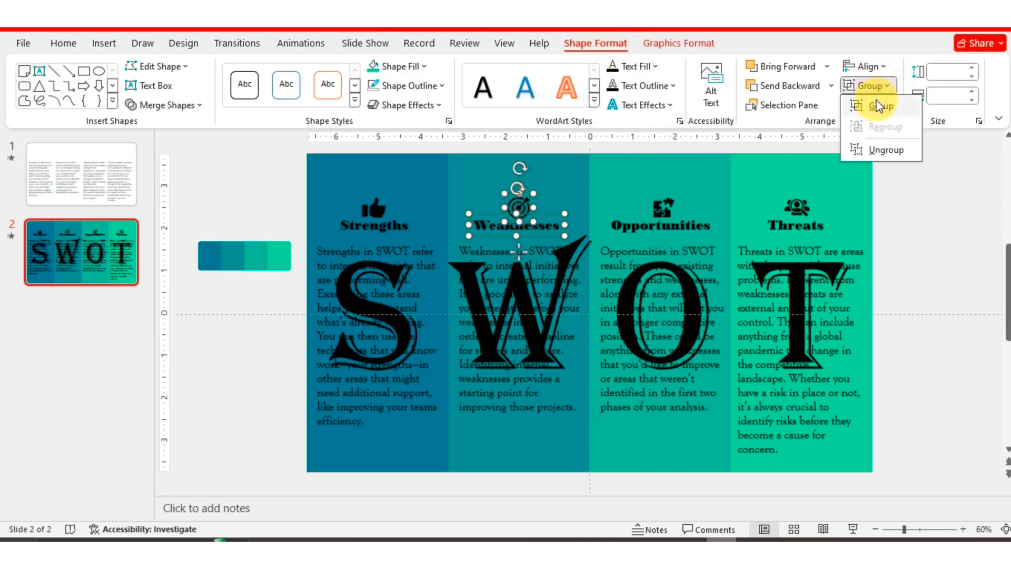
left_click(878, 100)
Group the puzzle icon with the Opportunities heading.
left_click(663, 210)
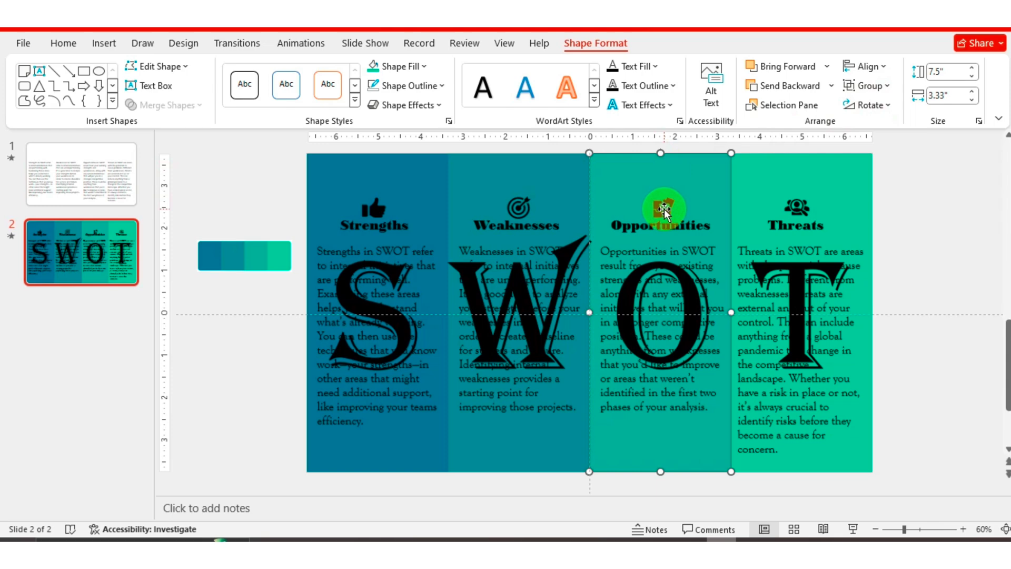
left_click(662, 208)
left_click(634, 225, "shift")
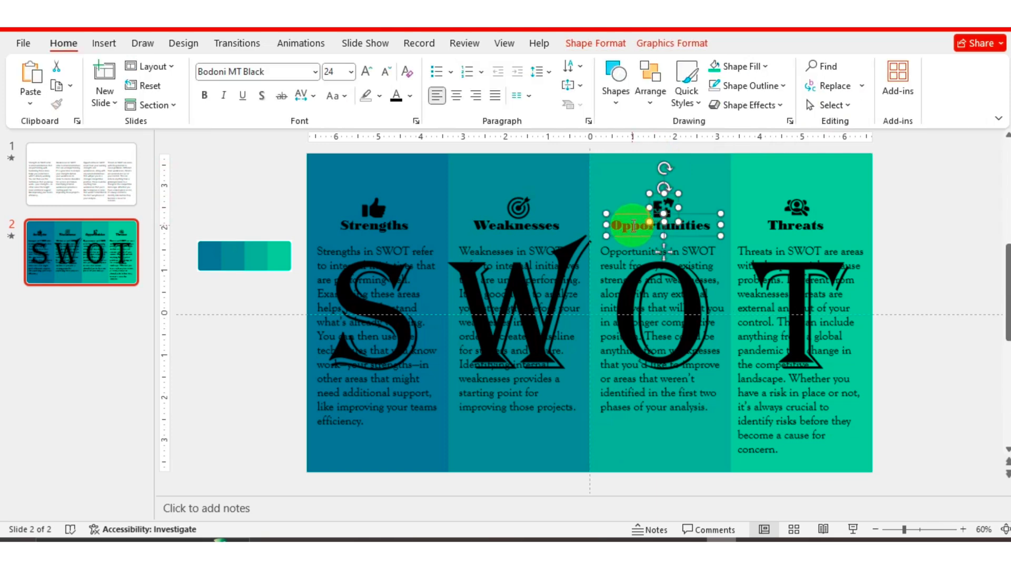
left_click(605, 44)
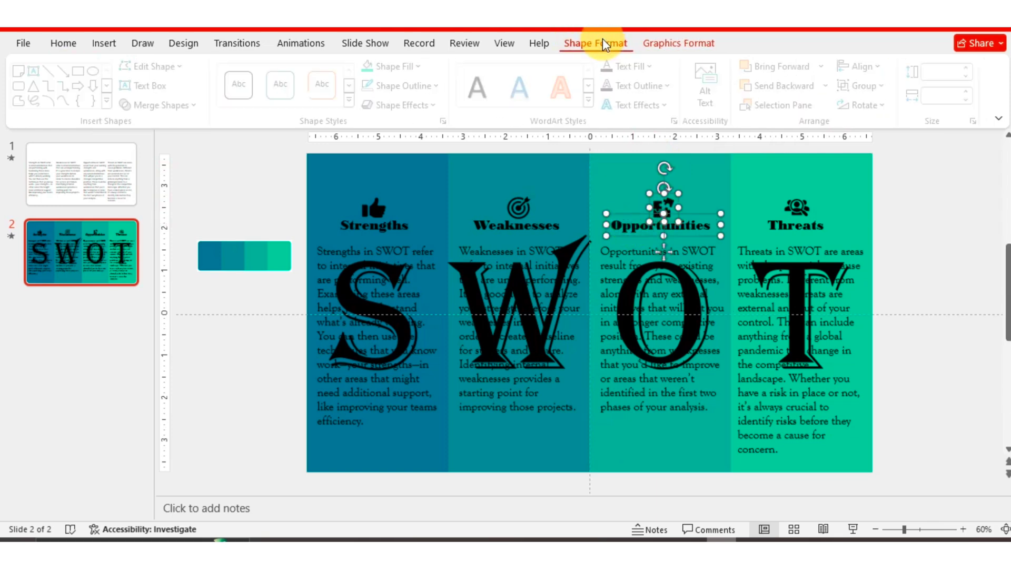
left_click(864, 91)
left_click(871, 101)
Group the people icon with the Threats heading.
left_click(797, 206)
left_click(792, 225, "shift")
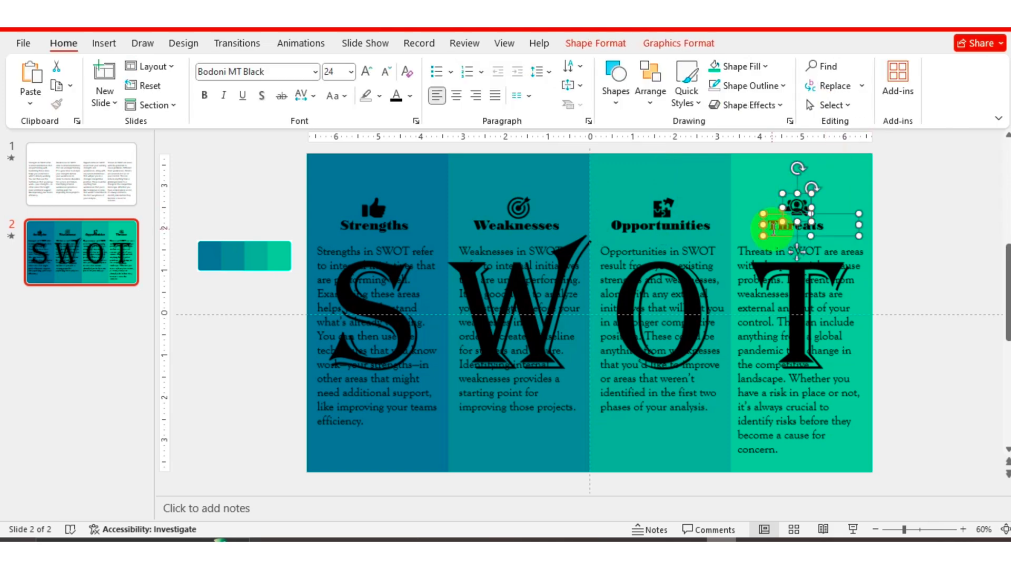
left_click(597, 45)
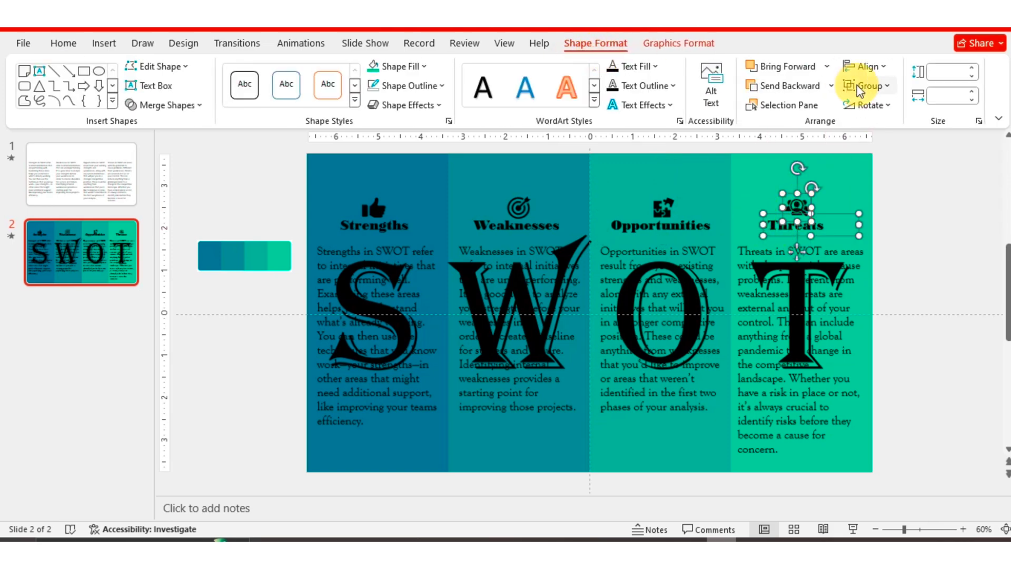
left_click(870, 85)
left_click(871, 101)
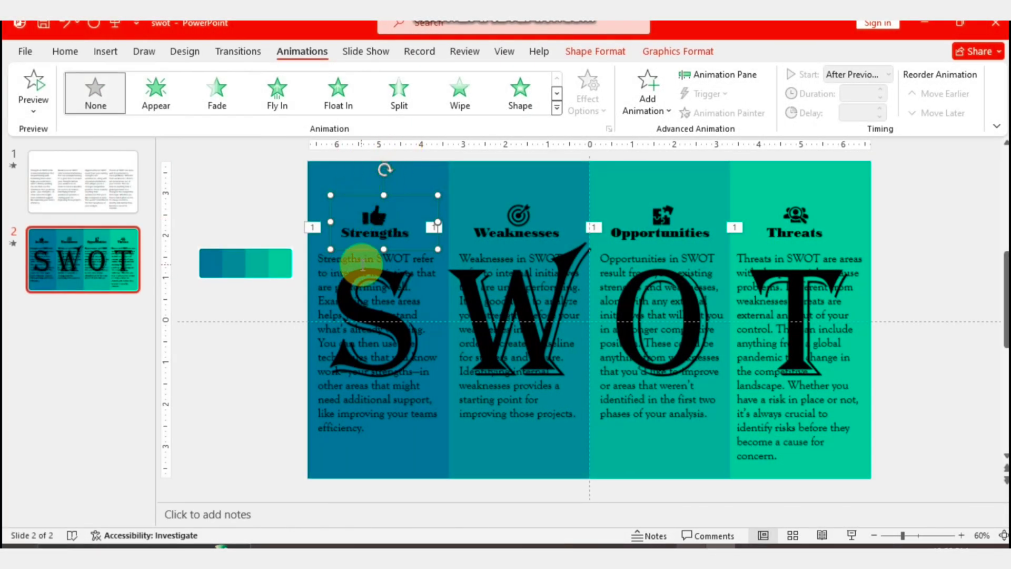
Apply a Wipe entrance From Left with a 0.75-second delay to the Strengths icon-heading group and its description.
left_click(463, 100)
left_click(585, 98)
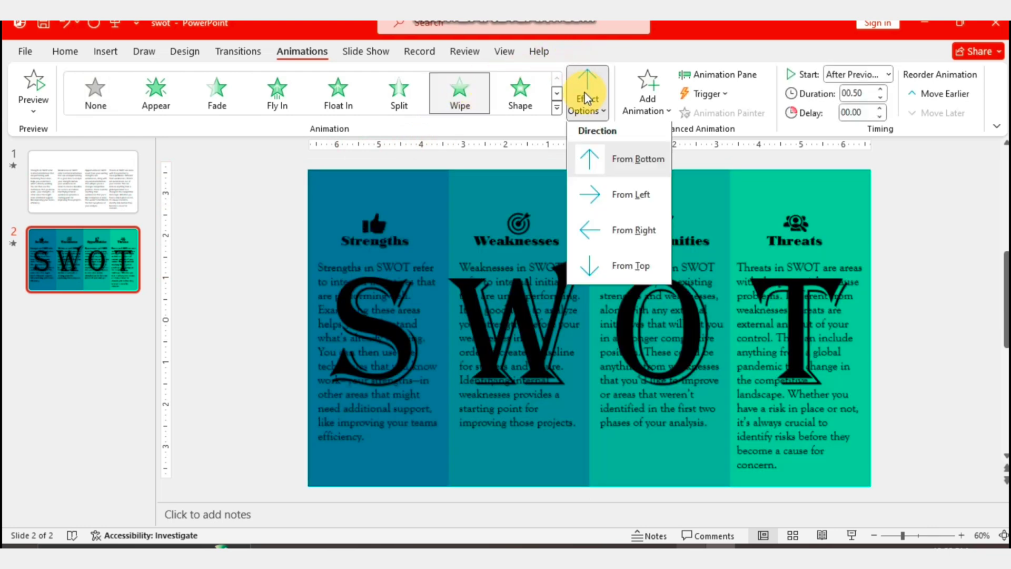
left_click(629, 199)
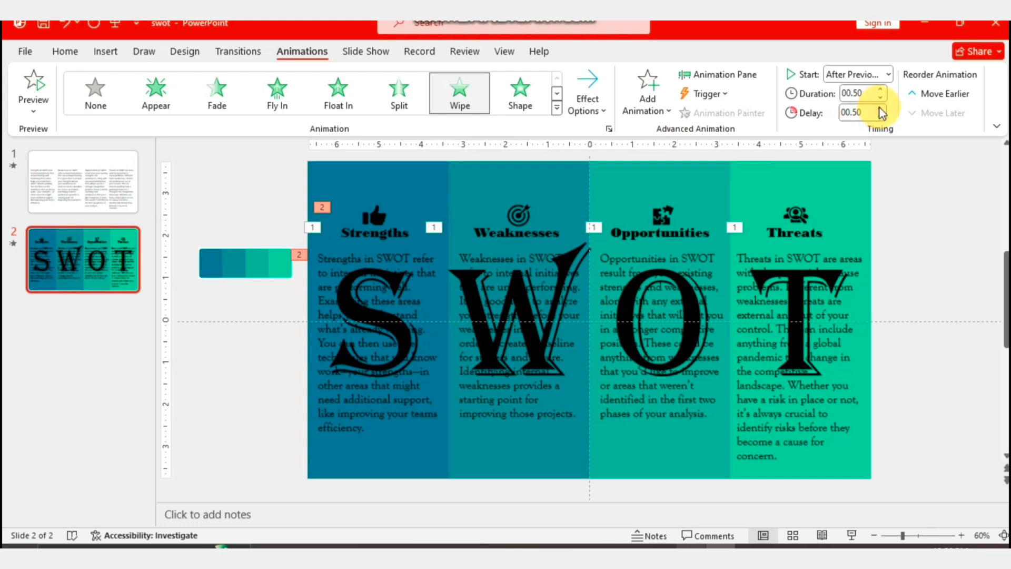
Apply a Wipe entrance From Left with a 0.75-second delay to the Weaknesses icon-heading group and its description.
left_click(523, 216)
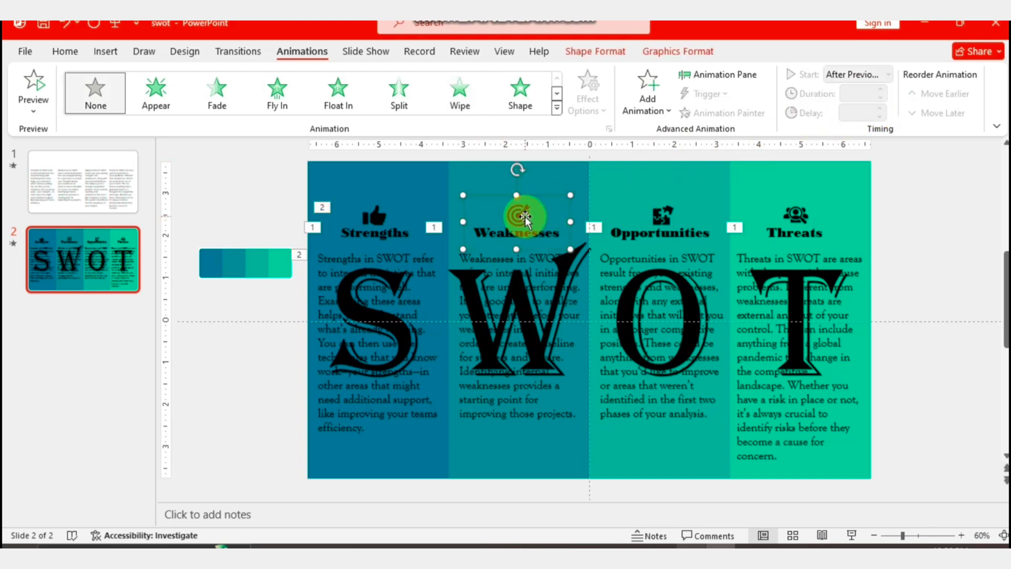
left_click(469, 266, "shift")
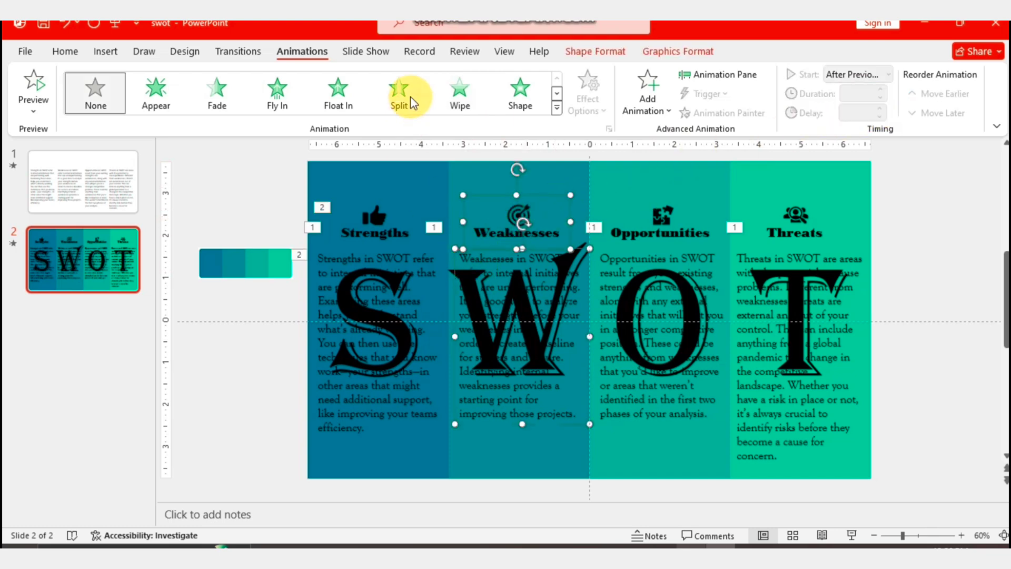
left_click(459, 97)
left_click(588, 100)
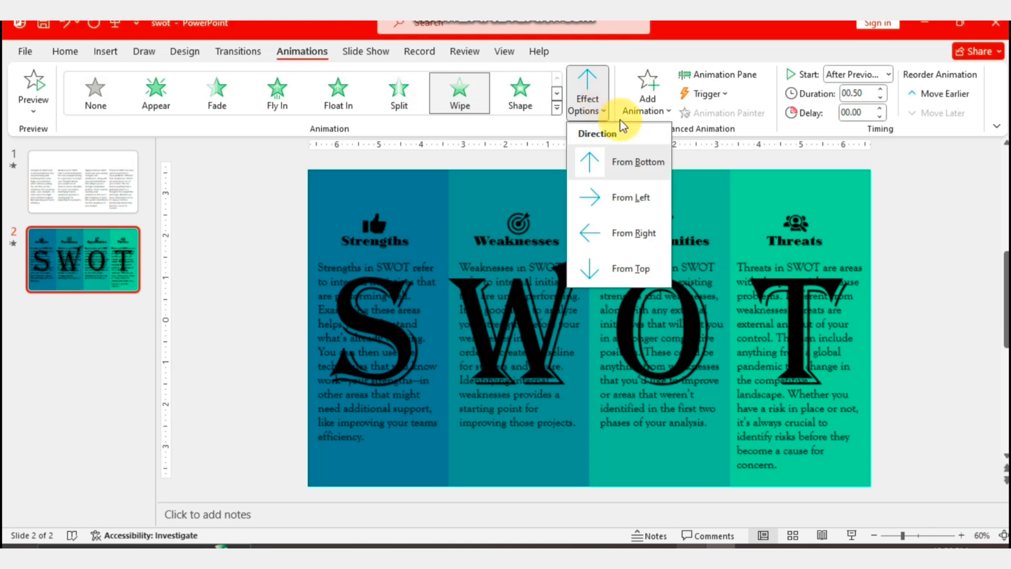
left_click(629, 198)
left_click(879, 109)
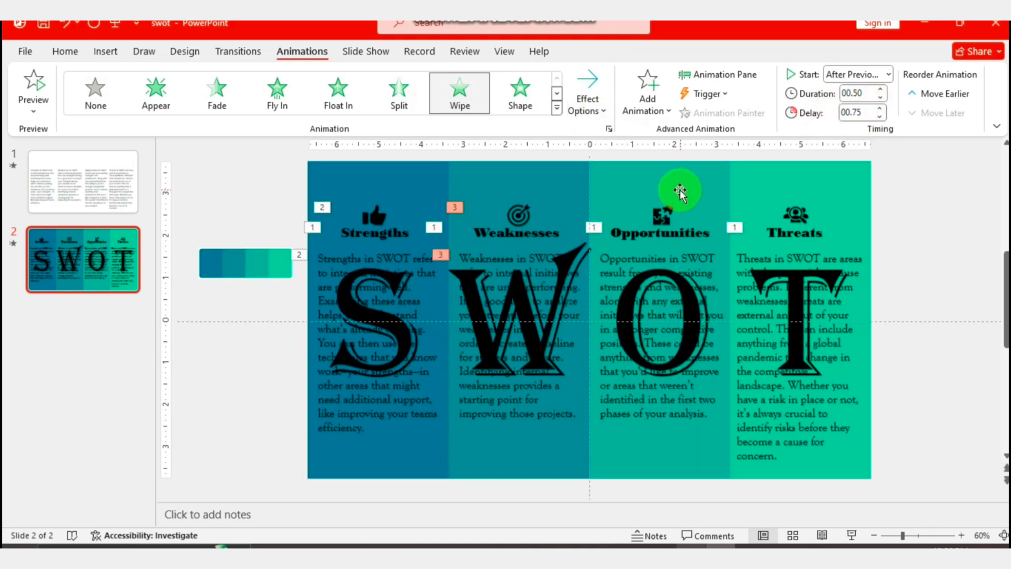
Apply a Wipe entrance From Left with a 0.75-second delay to the Opportunities icon-heading group and its description.
left_click(659, 216)
left_click(614, 270, "shift")
left_click(460, 94)
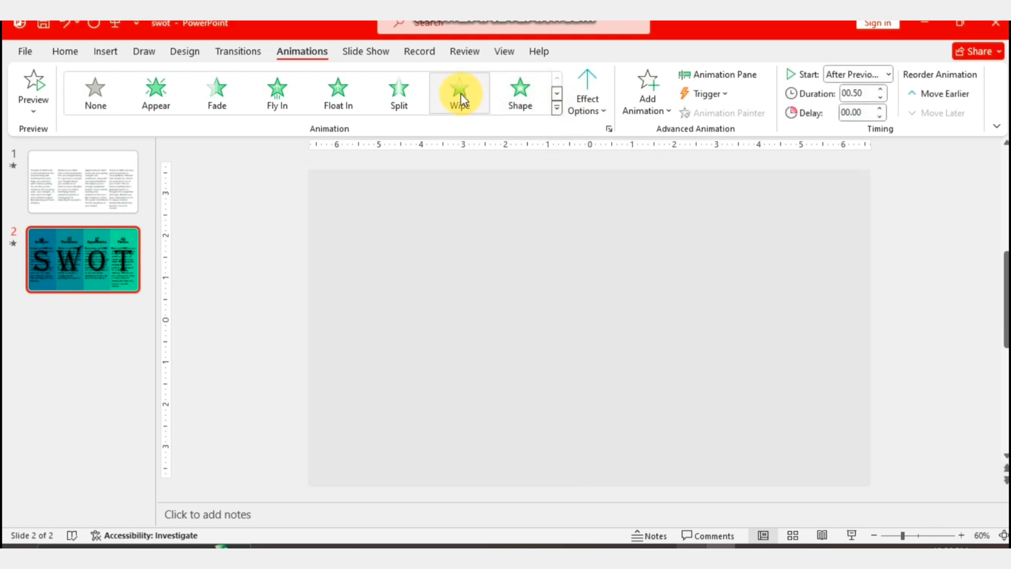
left_click(587, 87)
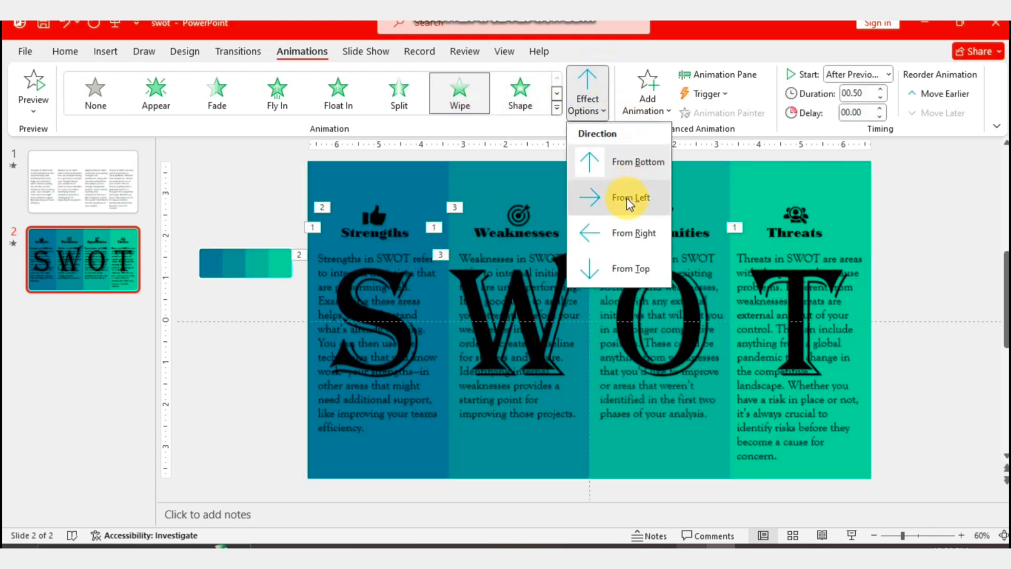
left_click(631, 196)
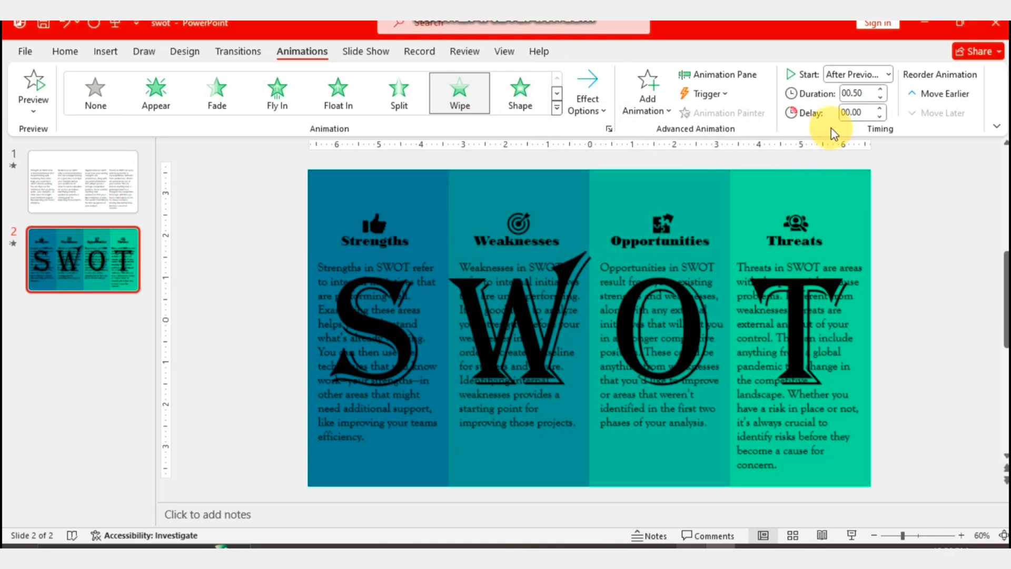
left_click(879, 109)
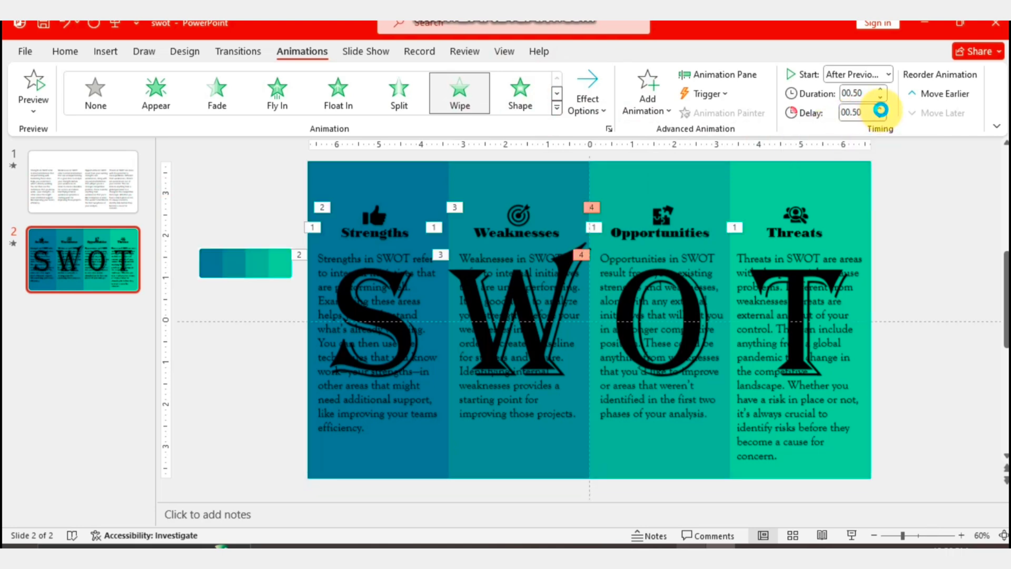
Apply a Wipe entrance From Left with a 0.75-second delay to the Threats icon-heading group and its description.
left_click(795, 232)
left_click(760, 288)
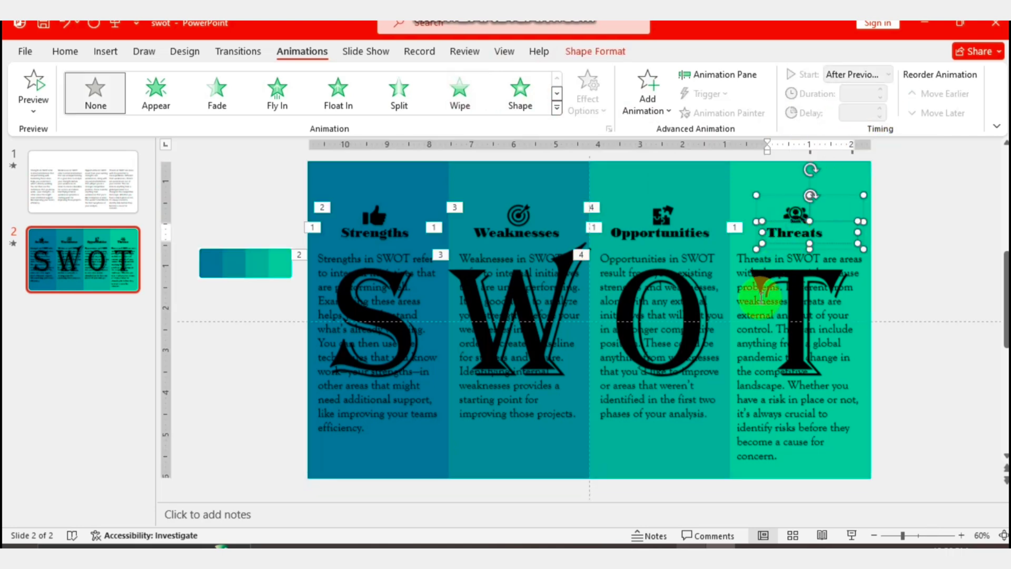
left_click(767, 222)
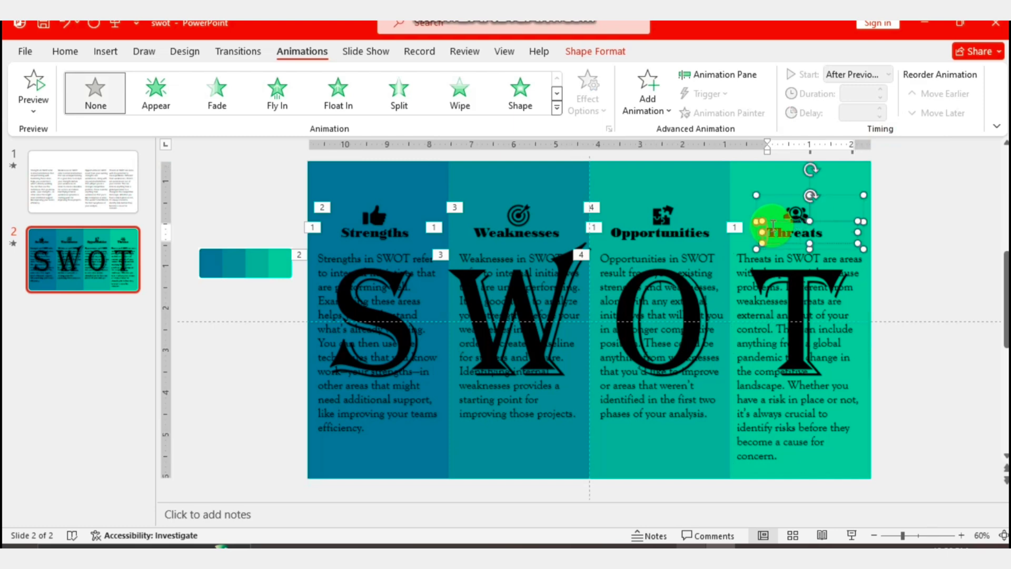
left_click(750, 248, "shift")
left_click(756, 225)
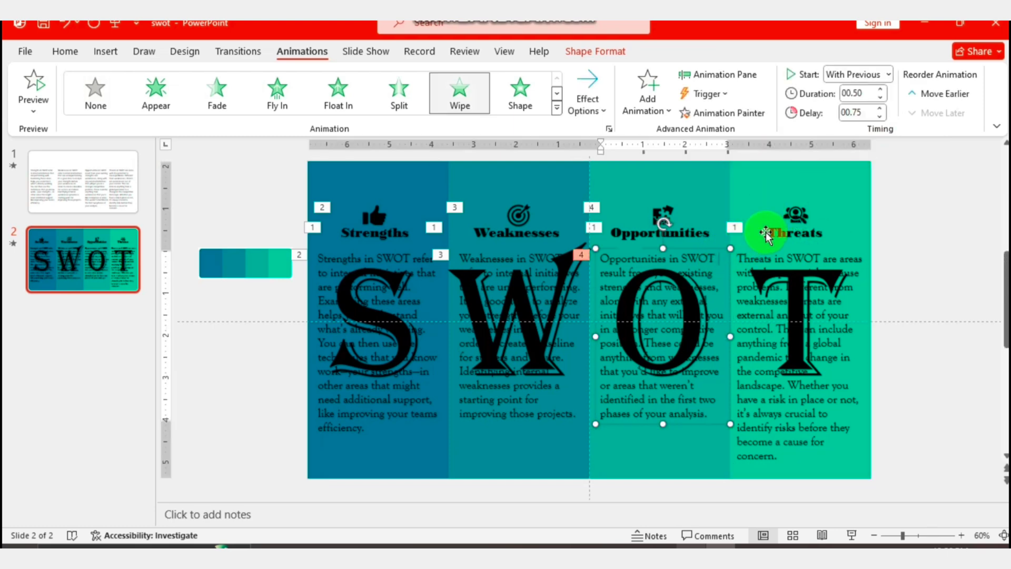
left_click(761, 232, "shift")
key("ctrl+g")
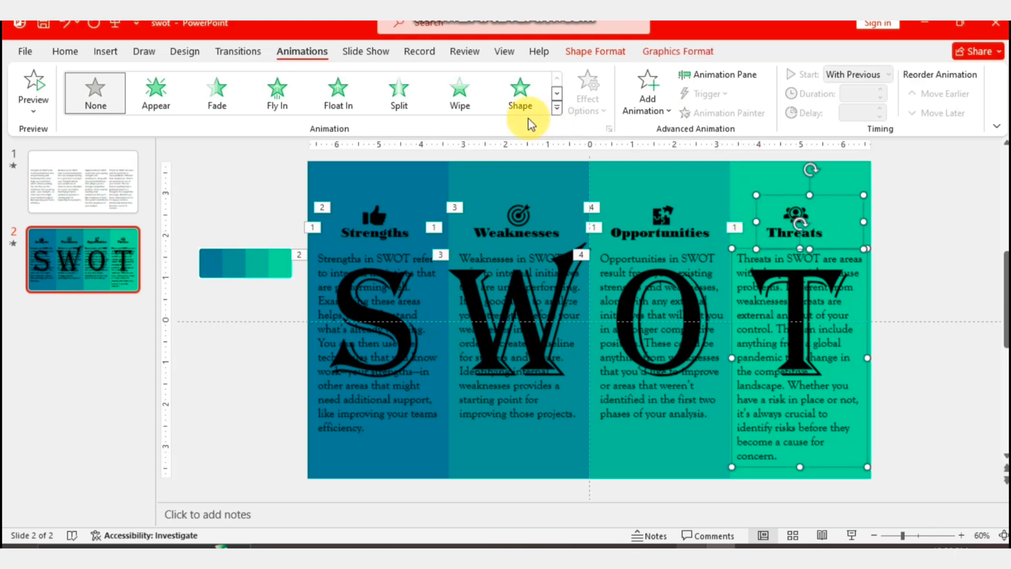
left_click(463, 94)
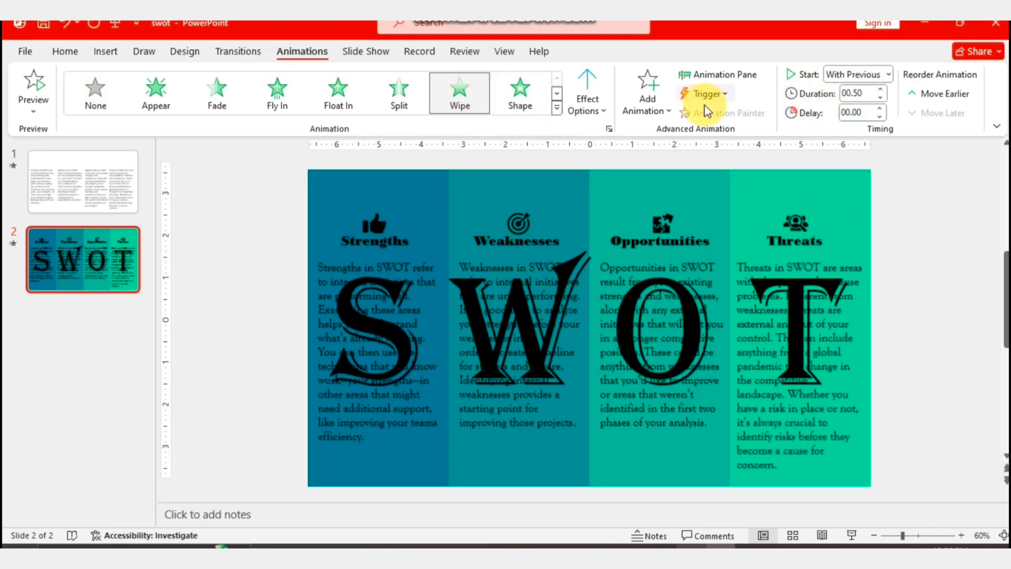
left_click(579, 95)
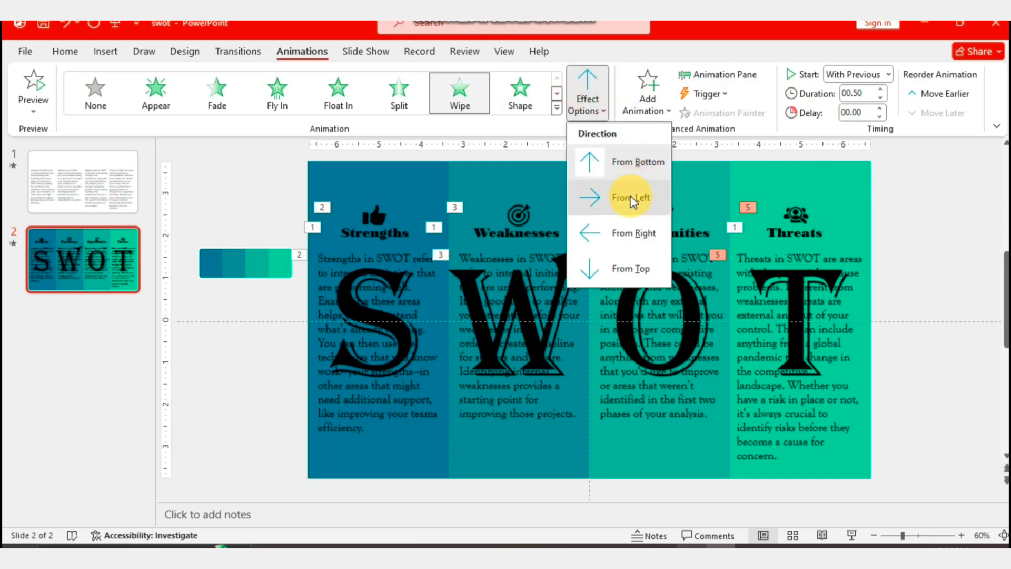
left_click(591, 199)
left_click(881, 109)
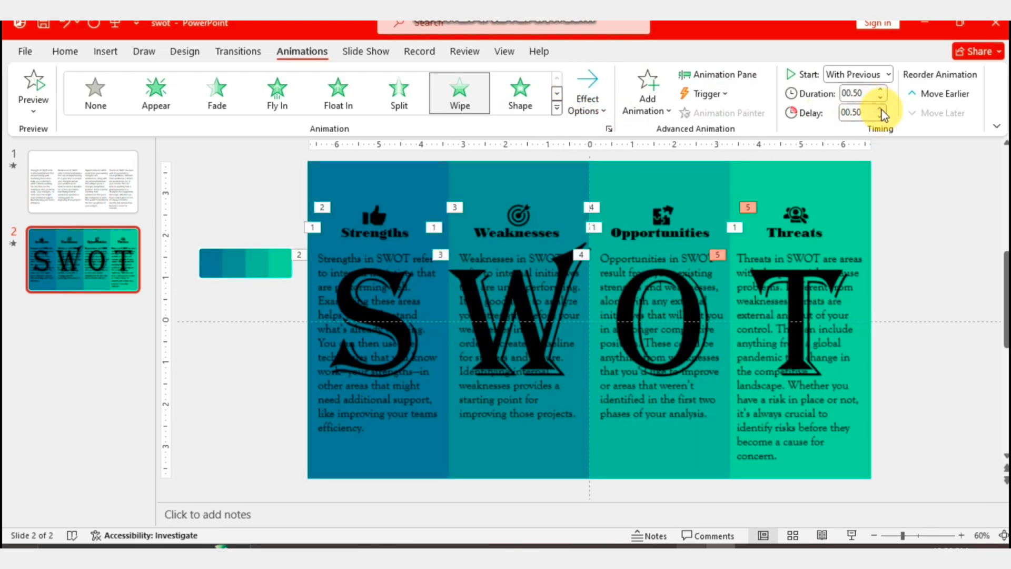
left_click(880, 109)
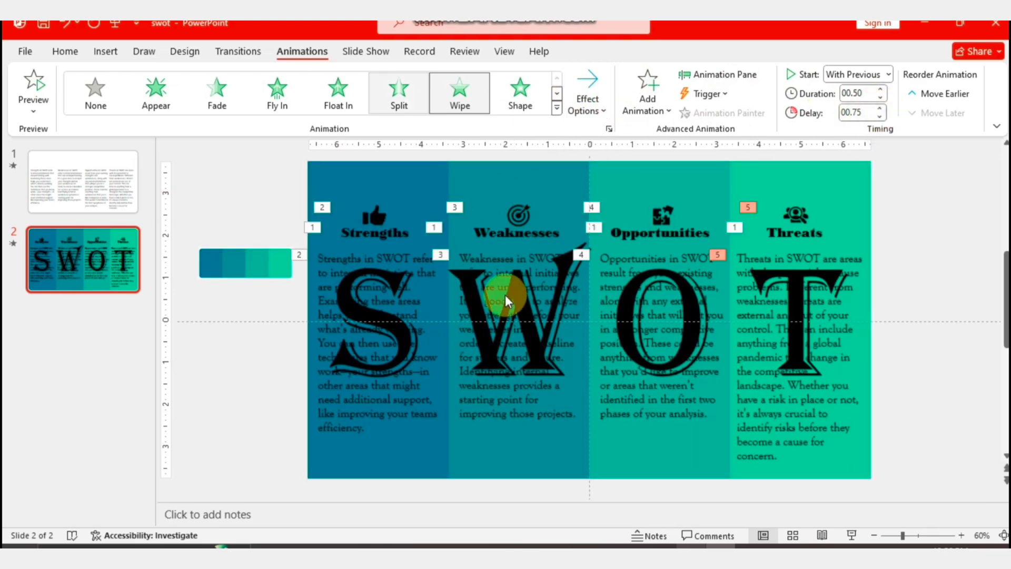
Reorder the Strengths group and description animations to directly follow the letter S exit and start them After Previous.
left_click(716, 74)
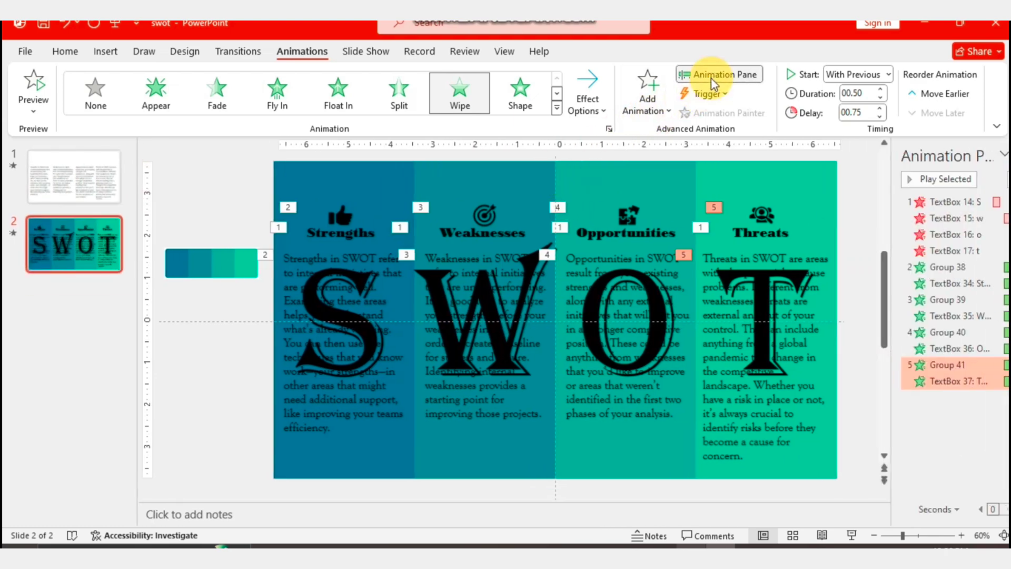
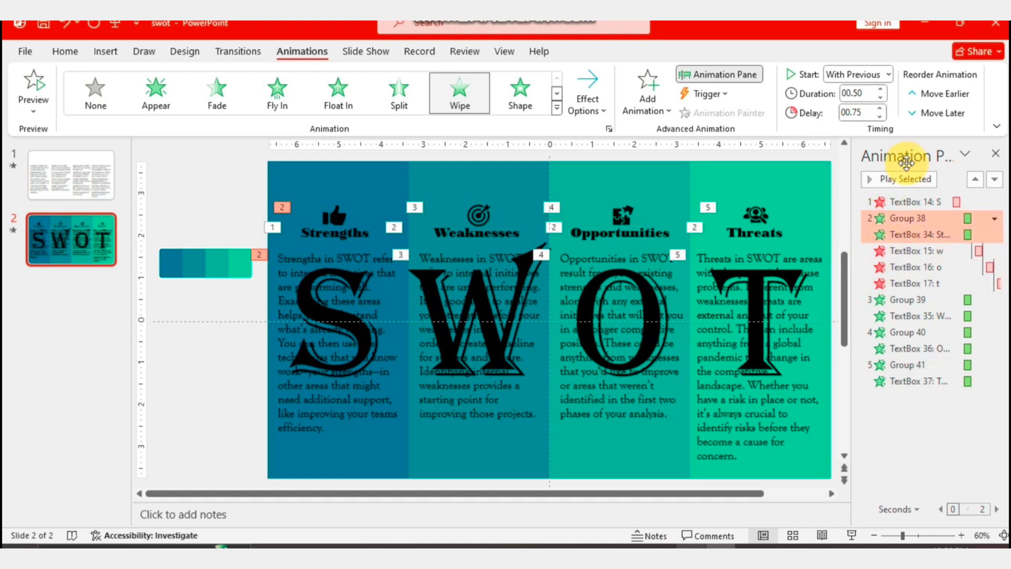
left_click(888, 76)
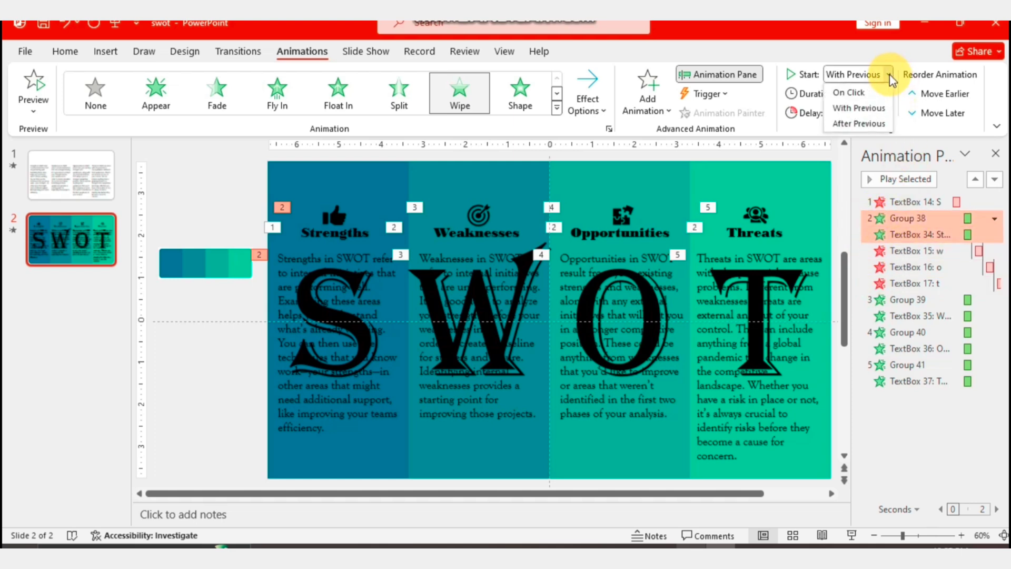
left_click(859, 123)
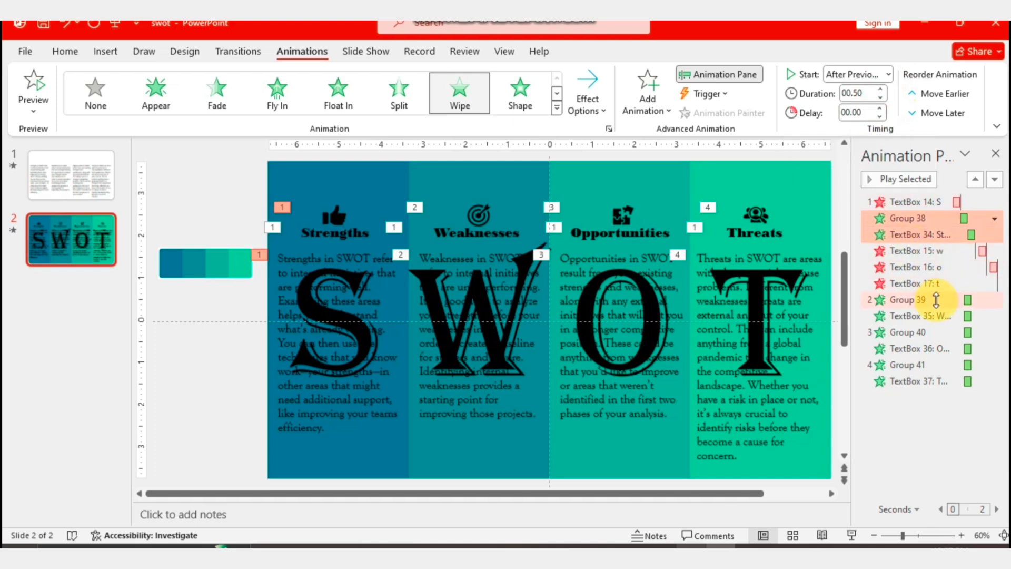
Reorder the Weaknesses group and description animations to directly follow the letter W exit and start them After Previous.
left_click(883, 311)
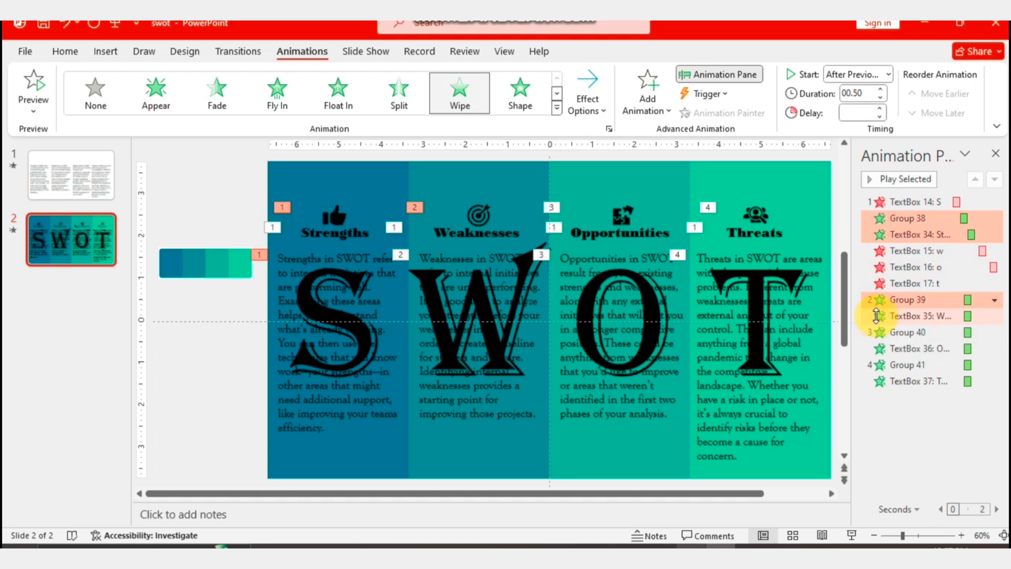
left_click_drag(875, 315, 874, 264)
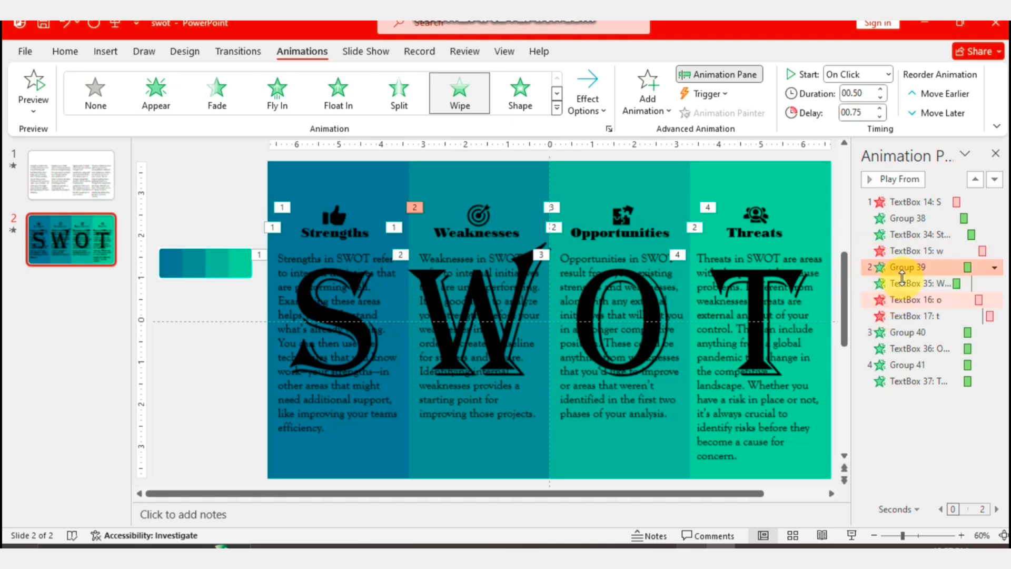
double_click(938, 271)
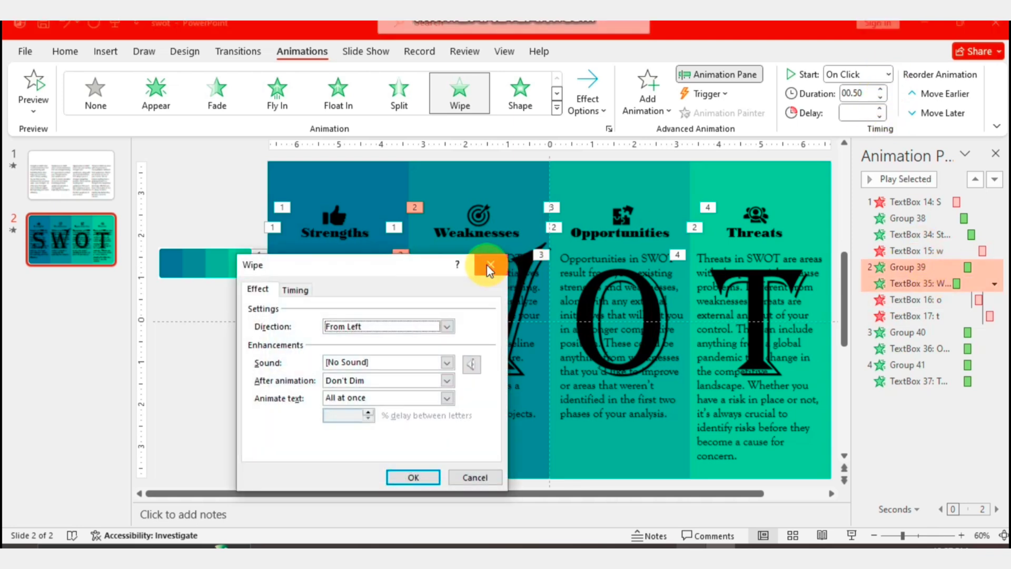
left_click(486, 264)
left_click(887, 75)
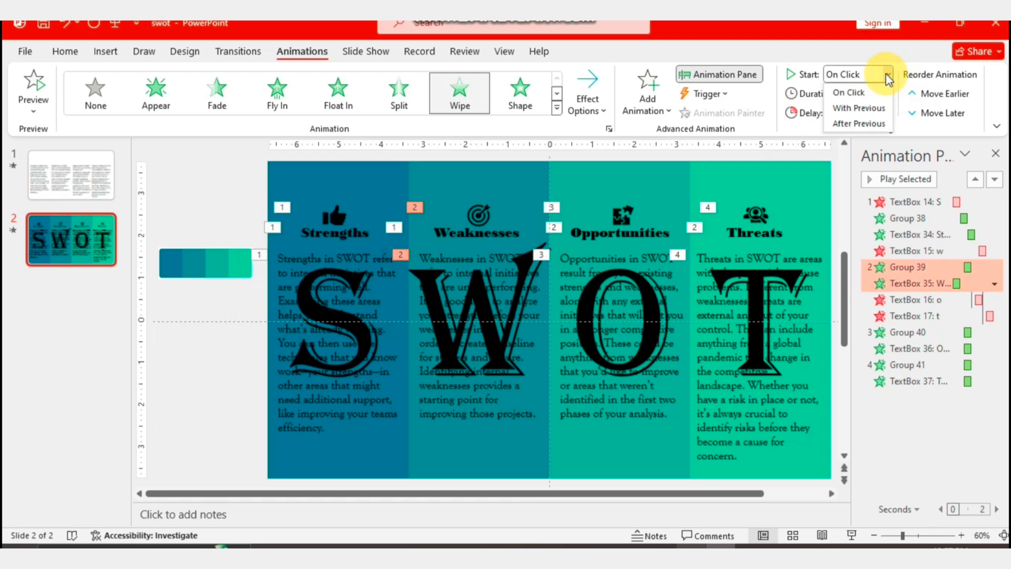
left_click(867, 122)
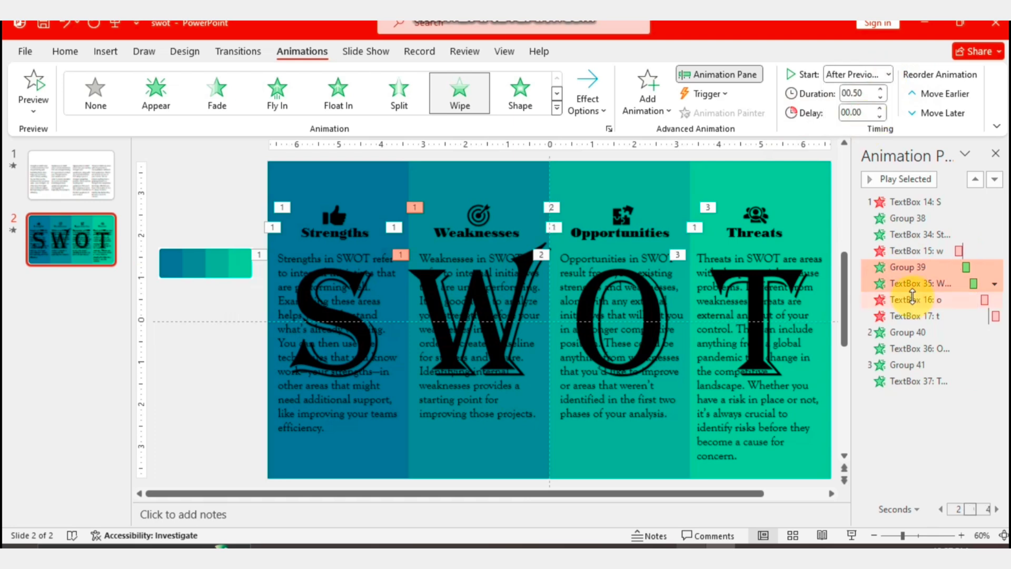
Reorder the Opportunities group and description animations to directly follow the letter O exit and start them After Previous.
left_click(895, 332)
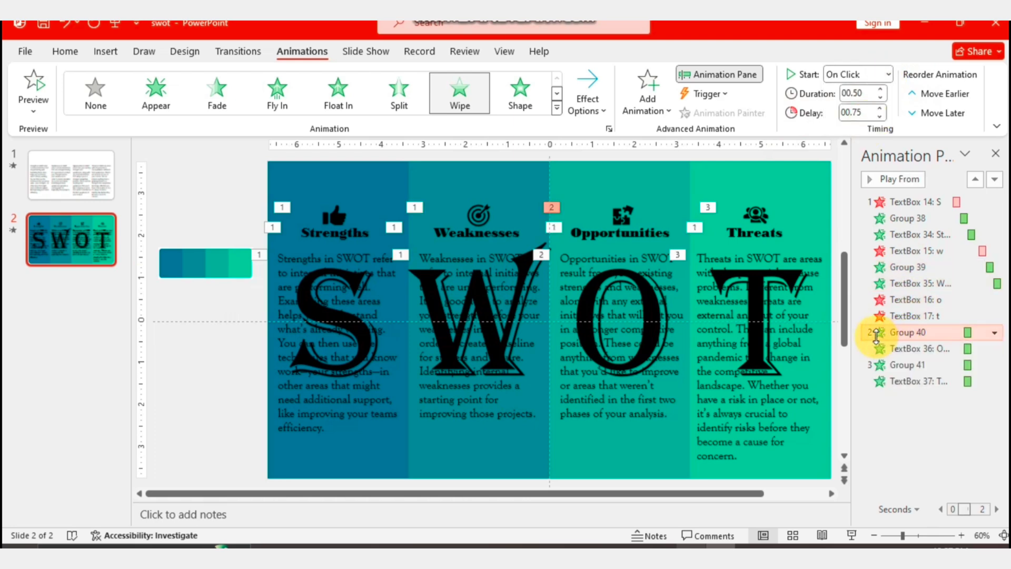
left_click_drag(876, 334, 873, 304)
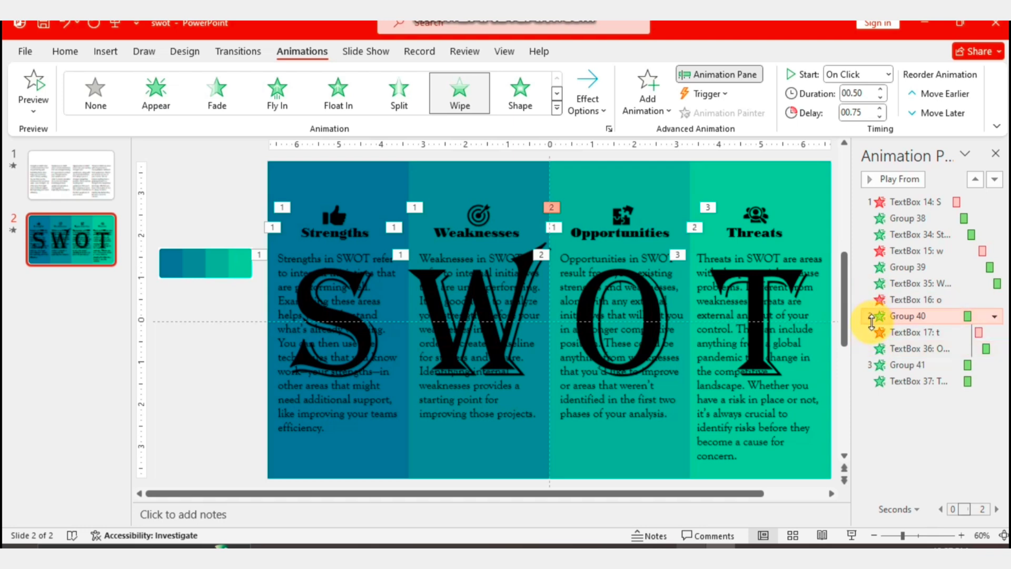
left_click(872, 348)
left_click_drag(873, 349, 874, 330)
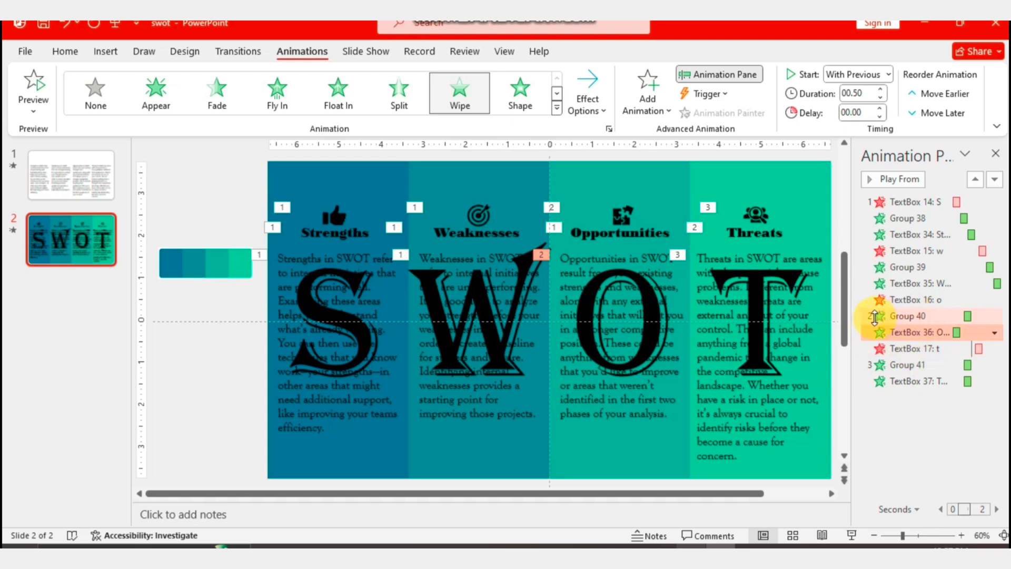
left_click(874, 316, "ctrl")
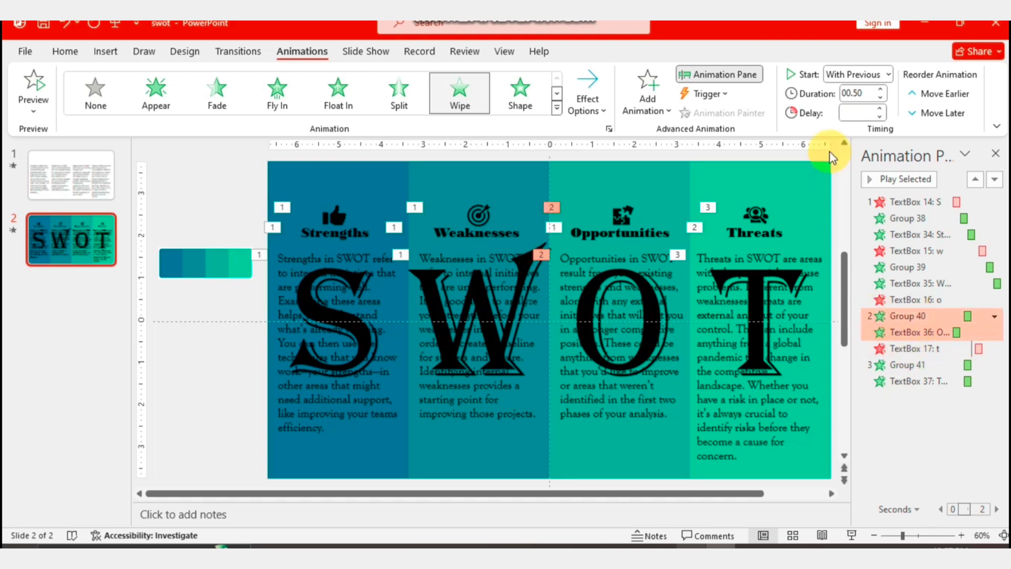
left_click(882, 77)
left_click(872, 125)
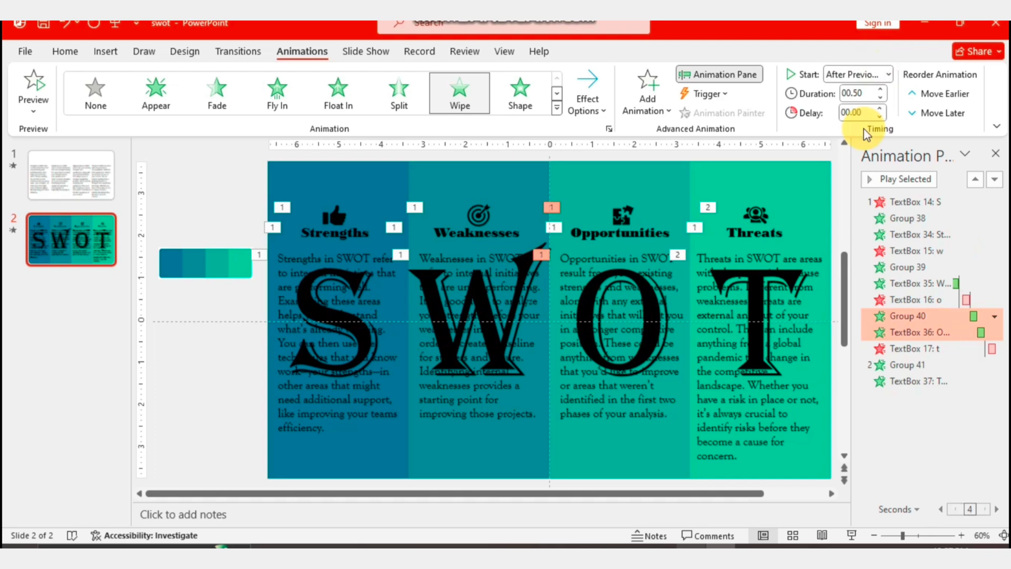
Set the Threats group and description animations, which follow the letter T exit, to start After Previous.
left_click(889, 364)
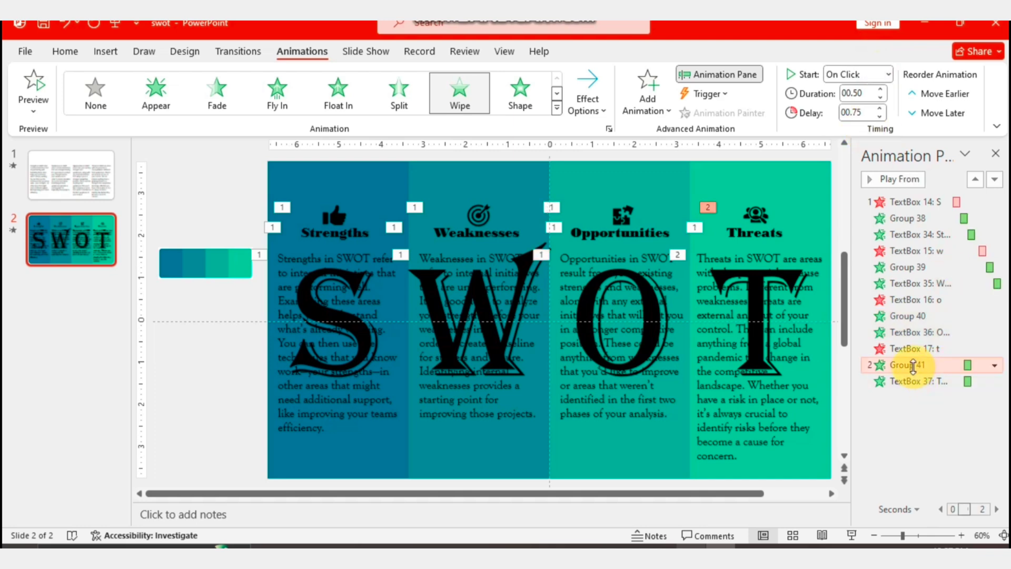
left_click(879, 382, "ctrl")
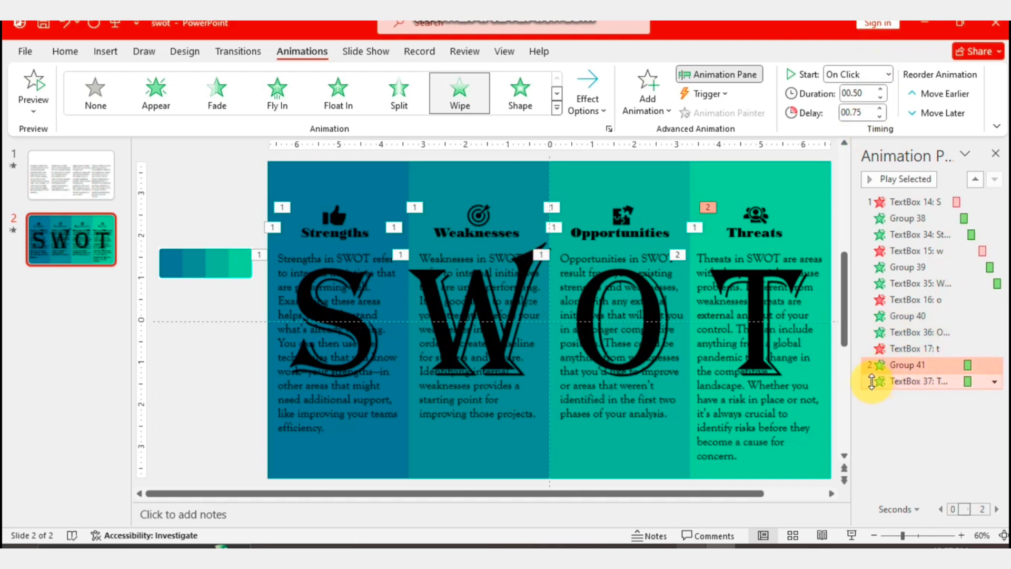
left_click(888, 77)
left_click(874, 122)
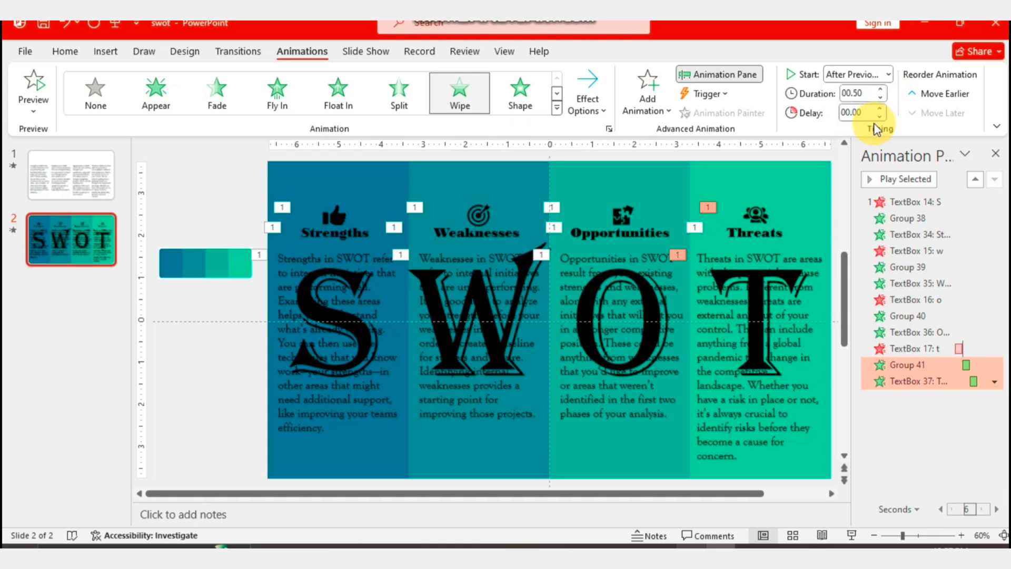
left_click(957, 441)
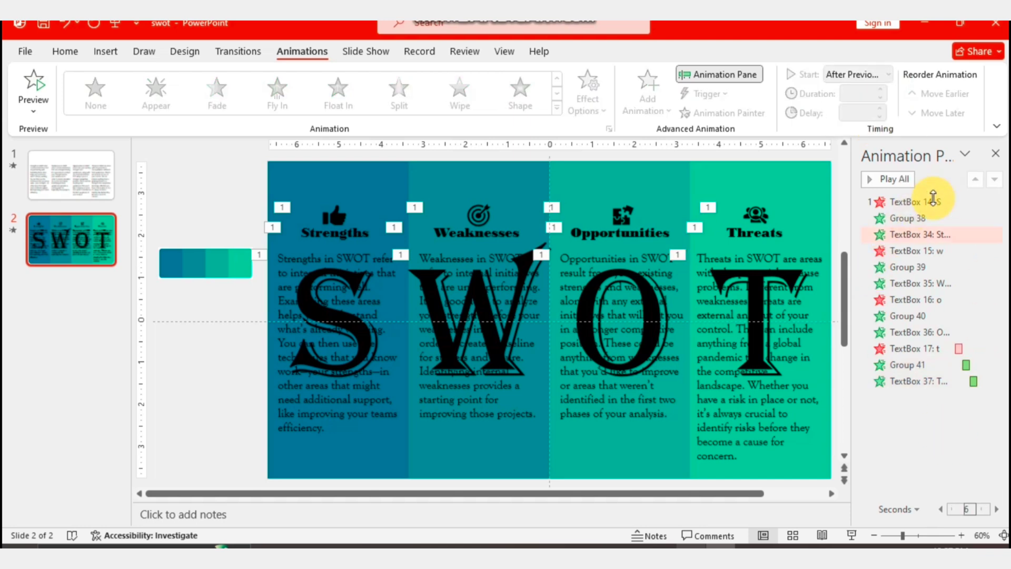